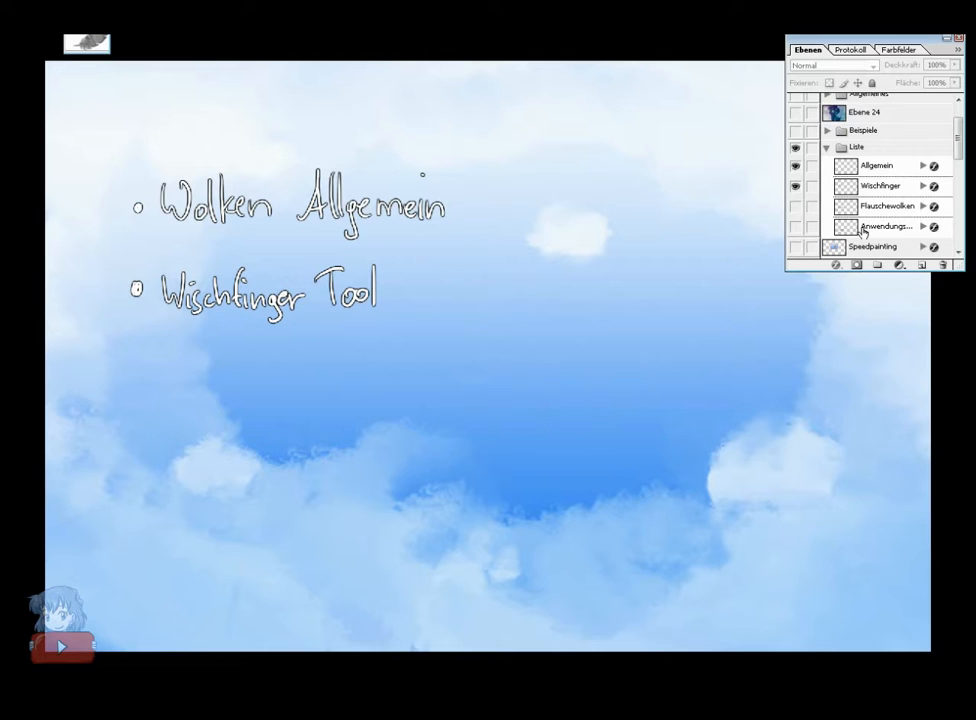
- Make the Flauschewolken layer in the Liste group and the Beispiele group visible
left_click(796, 206)
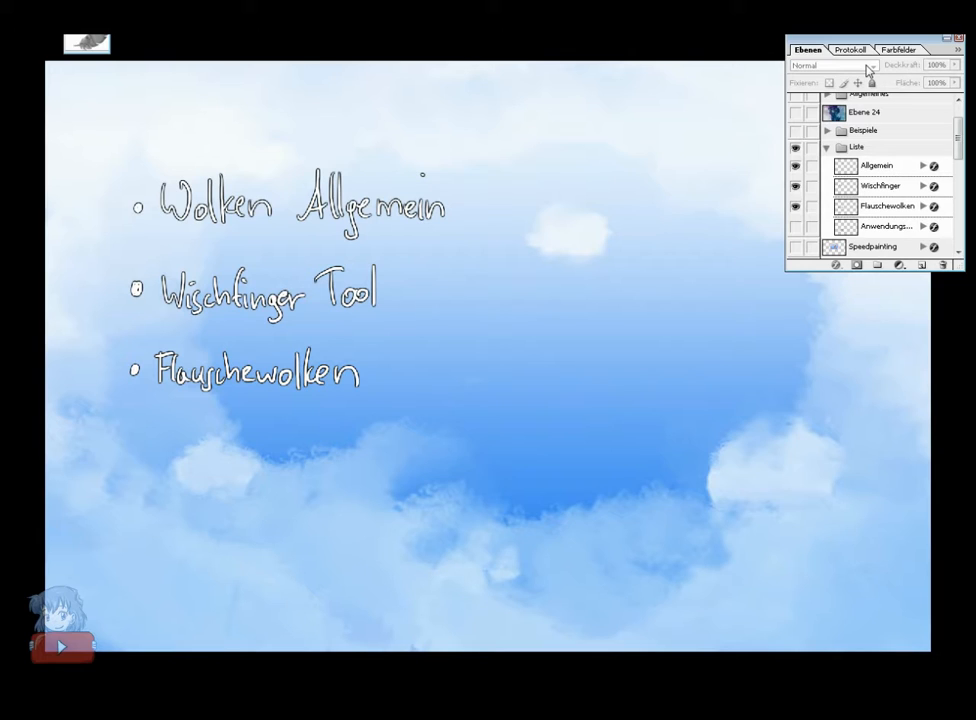
left_click(795, 131)
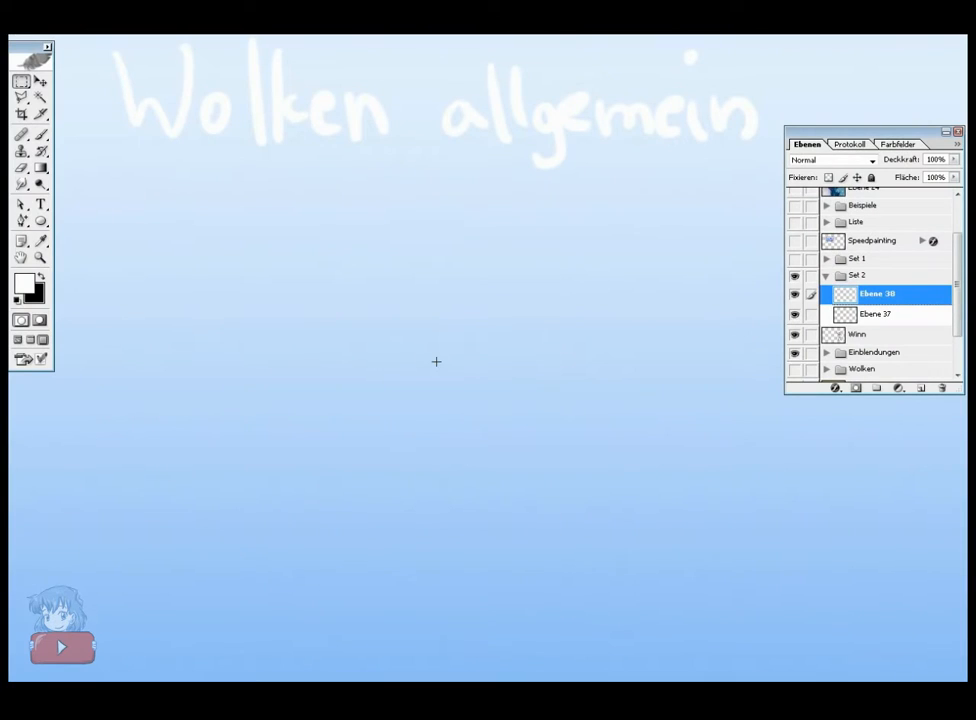
- Draw a white cartoon cloud outline with three rounded bumps and a flat base using the Brush tool on Ebene 38
left_click(40, 134)
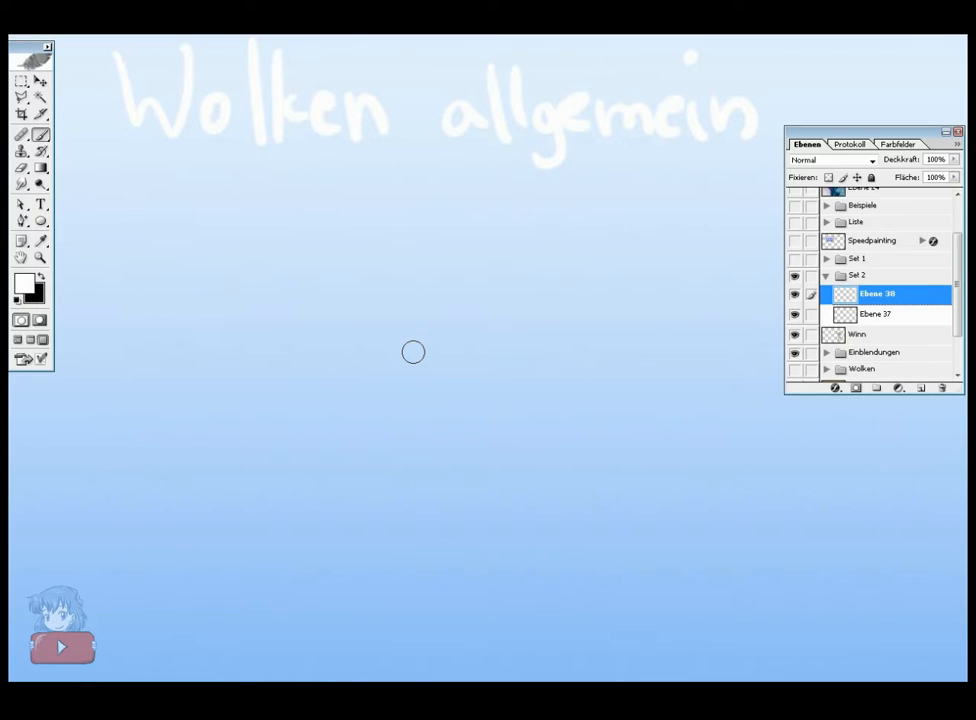
scroll(413, 352, "down", 5)
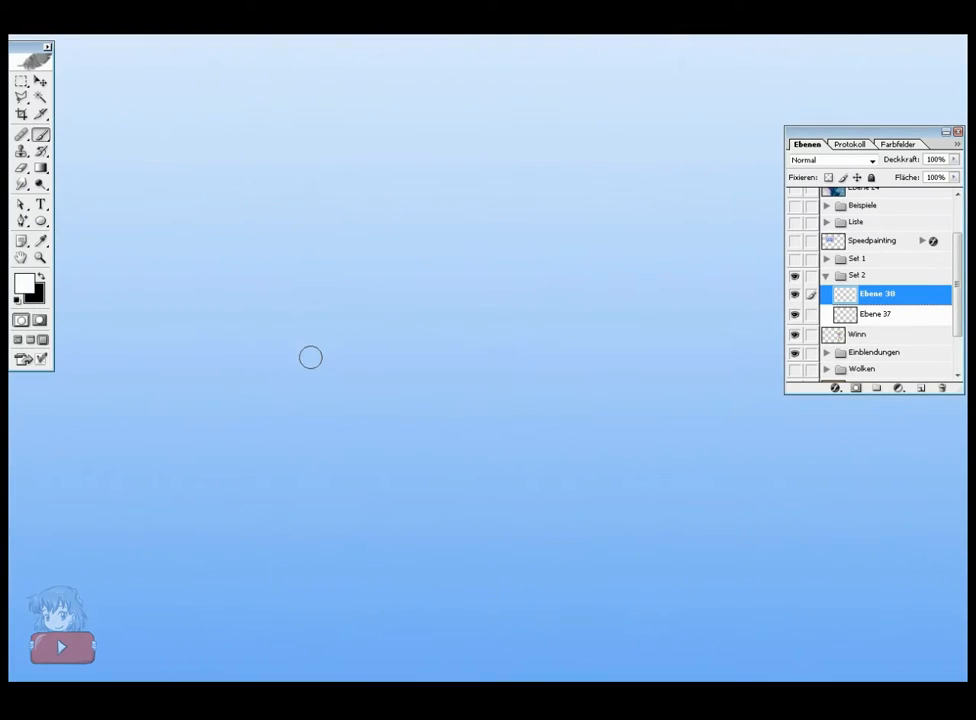
mouse_move(305, 396)
left_mouse_down()
mouse_move(288, 379)
mouse_move(390, 338)
left_mouse_up()
mouse_move(380, 268)
left_mouse_down()
mouse_move(528, 281)
mouse_move(586, 310)
mouse_move(507, 404)
left_mouse_up()
left_click_drag(529, 262, 487, 335)
left_click_drag(305, 399, 540, 400)
mouse_move(330, 258)
left_mouse_down()
mouse_move(290, 305)
mouse_move(310, 360)
left_mouse_up()
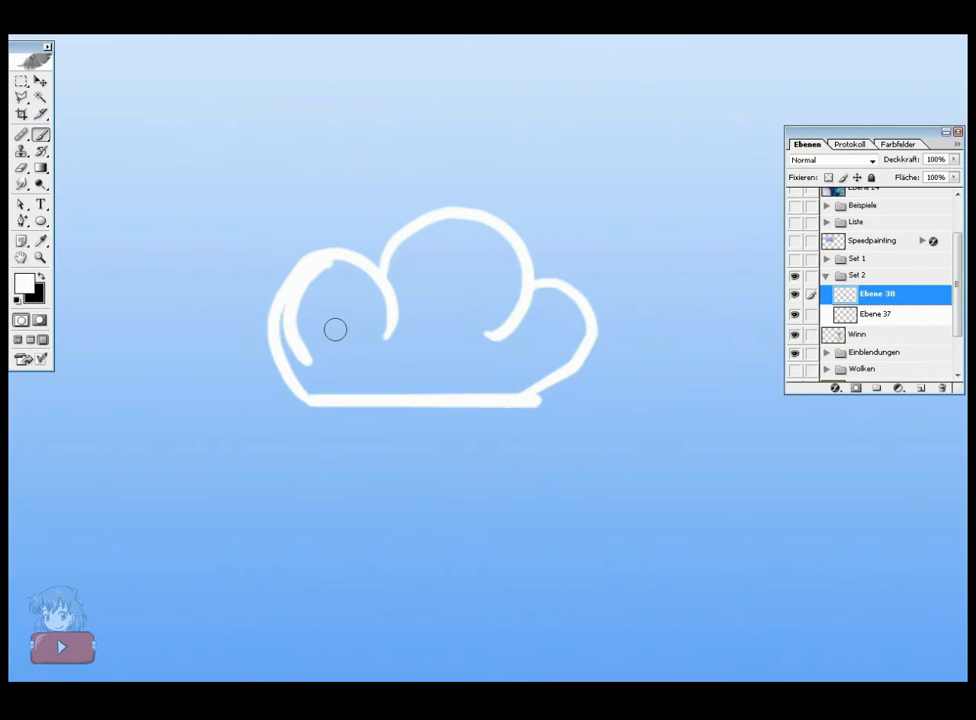
- Set the brush diameter to 25 px and fill the cloud outline completely with white
right_click(442, 277)
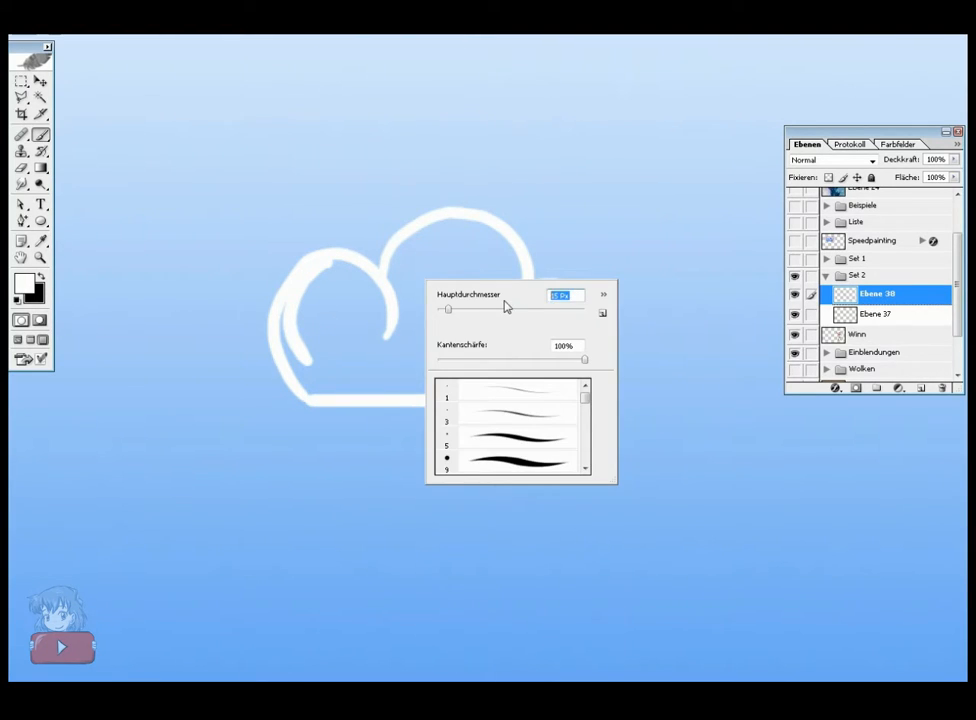
type("25")
key("Return")
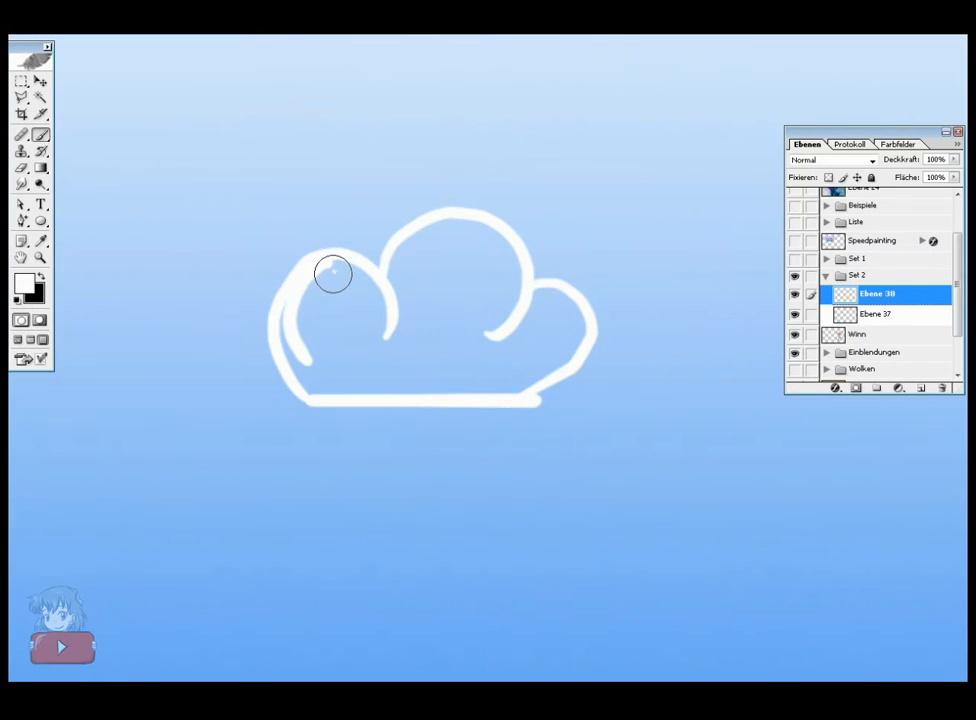
mouse_move(333, 272)
left_mouse_down()
mouse_move(306, 349)
mouse_move(305, 302)
mouse_move(345, 278)
mouse_move(365, 367)
mouse_move(359, 337)
mouse_move(336, 308)
mouse_move(297, 325)
mouse_move(291, 356)
mouse_move(283, 330)
mouse_move(291, 327)
mouse_move(300, 369)
mouse_move(350, 384)
mouse_move(316, 377)
mouse_move(375, 379)
mouse_move(353, 371)
mouse_move(387, 335)
mouse_move(396, 289)
mouse_move(424, 239)
mouse_move(494, 277)
mouse_move(447, 230)
mouse_move(384, 328)
mouse_move(404, 329)
mouse_move(452, 262)
mouse_move(460, 323)
mouse_move(497, 311)
mouse_move(486, 352)
mouse_move(447, 405)
mouse_move(367, 411)
mouse_move(390, 385)
mouse_move(464, 364)
mouse_move(520, 307)
mouse_move(564, 318)
mouse_move(503, 374)
mouse_move(547, 325)
mouse_move(572, 323)
mouse_move(554, 322)
mouse_move(566, 303)
mouse_move(577, 362)
mouse_move(569, 366)
mouse_move(580, 329)
mouse_move(565, 384)
mouse_move(527, 392)
left_mouse_up()
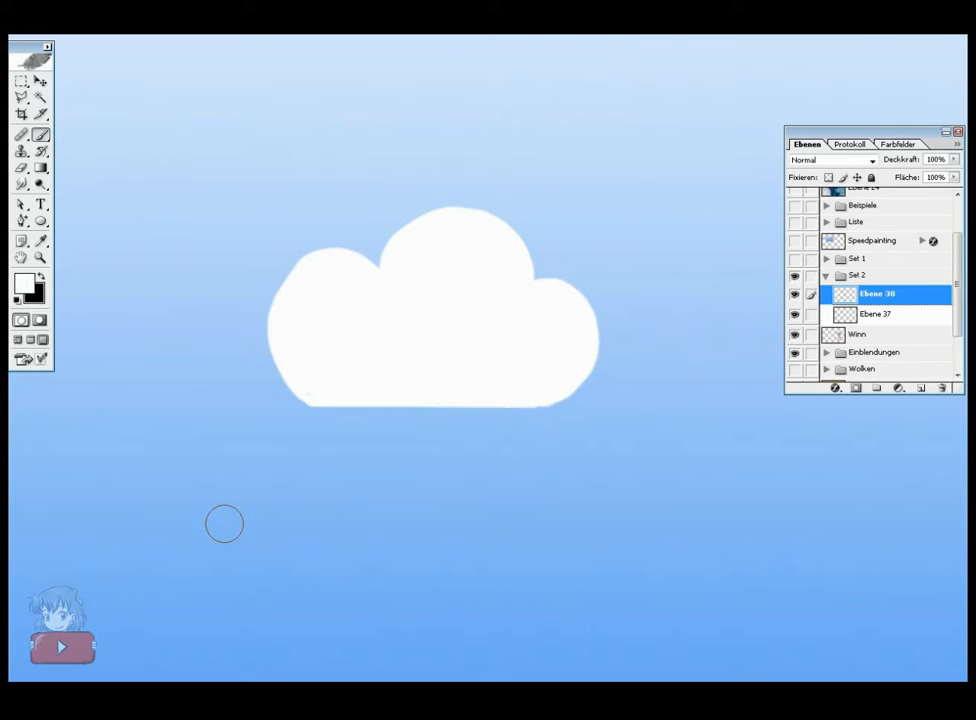
- Add a new layer above the cloud layer and set the brush diameter to 15 px
left_click(921, 388)
right_click(448, 188)
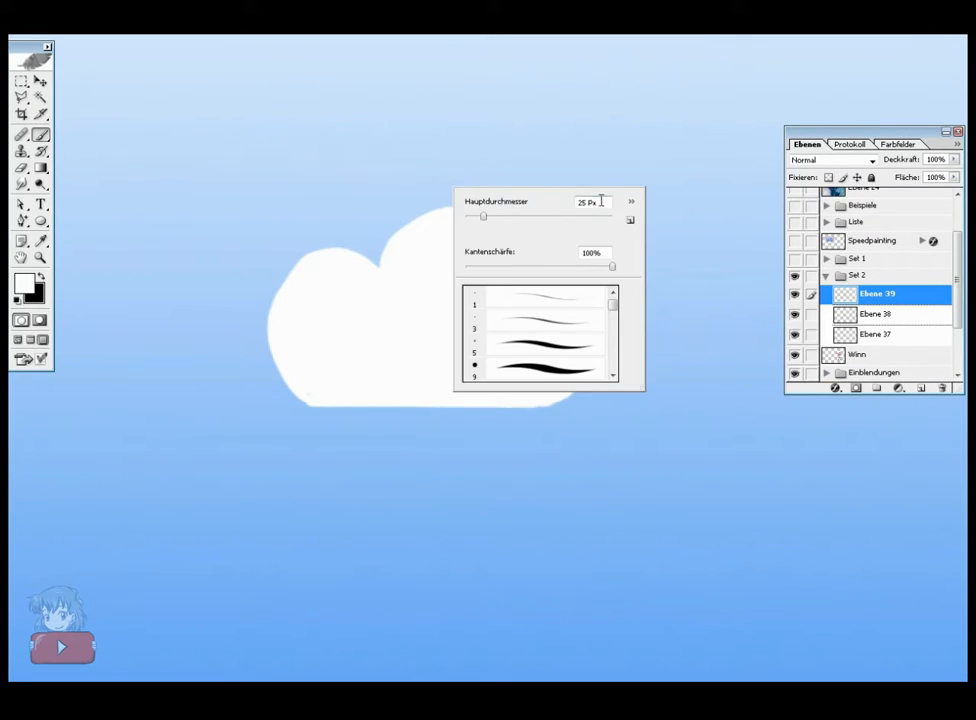
left_click_drag(601, 203, 538, 207)
type("15")
key("Return")
key("Return")
key("space")
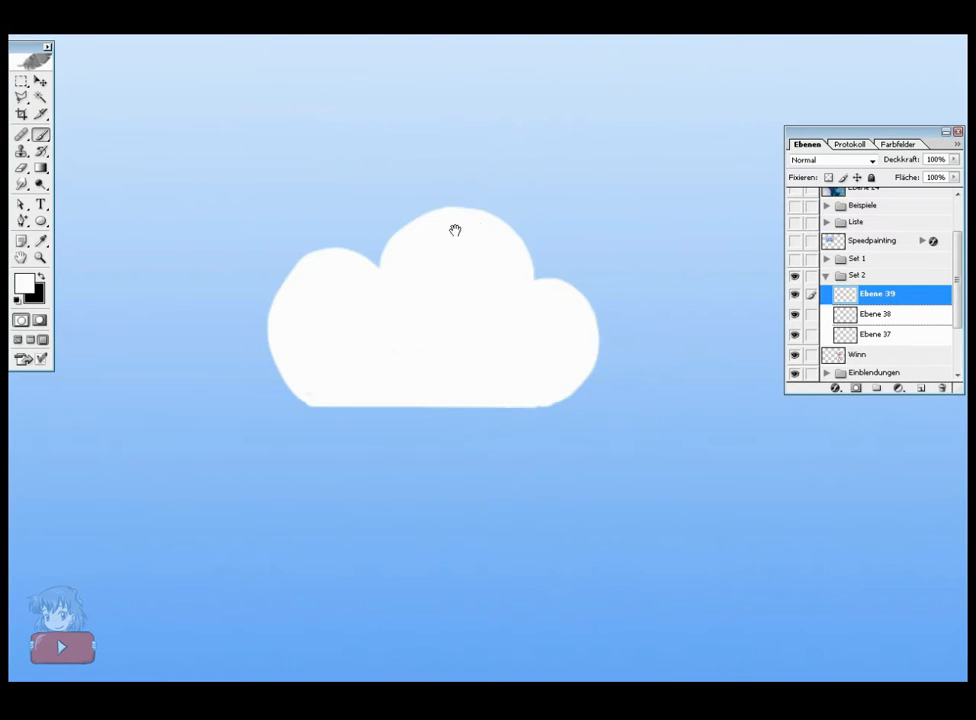
left_click_drag(388, 230, 420, 242)
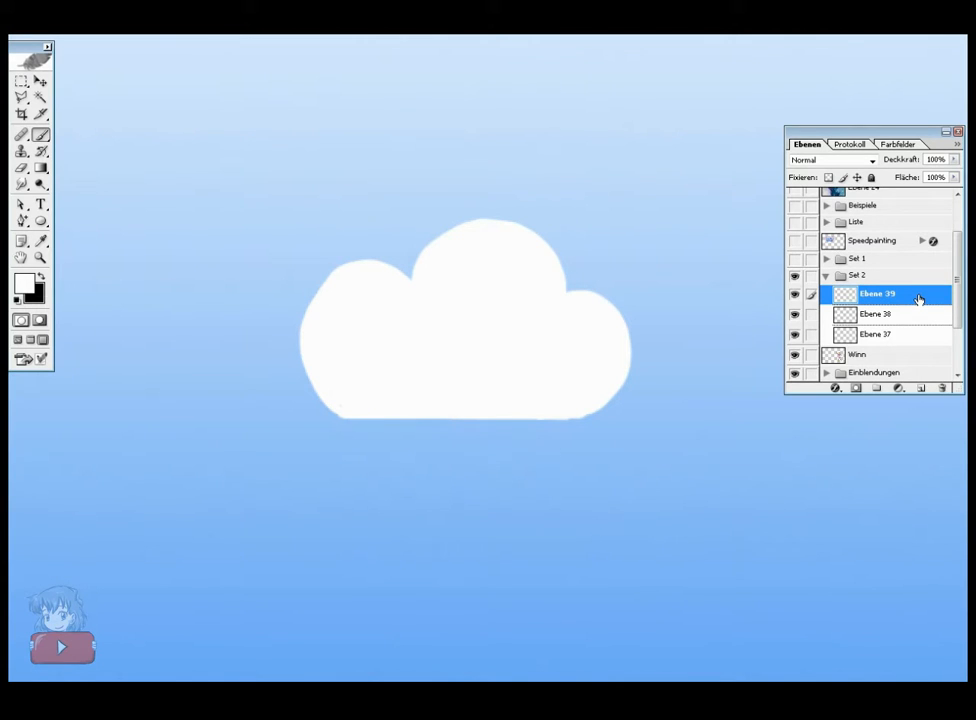
- Draw arrows to the cloud's rounded upper edge and flat base, labelling them by hand "Flauschig" and "gerade"
mouse_move(299, 202)
left_mouse_down()
mouse_move(319, 234)
mouse_move(311, 301)
mouse_move(366, 329)
mouse_move(360, 353)
left_mouse_up()
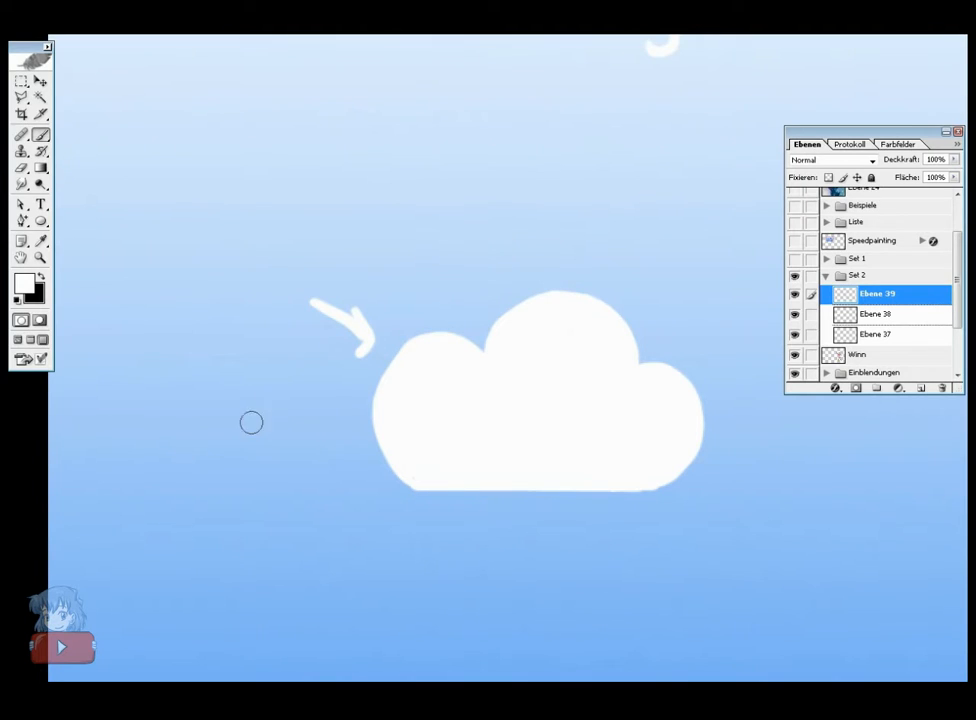
mouse_move(158, 234)
left_mouse_down()
mouse_move(178, 285)
mouse_move(180, 209)
mouse_move(285, 233)
mouse_move(290, 148)
mouse_move(352, 178)
mouse_move(366, 211)
left_mouse_up()
left_click(193, 218)
scroll(298, 394, "down", 5)
mouse_move(266, 468)
left_mouse_down()
mouse_move(366, 390)
mouse_move(398, 425)
left_mouse_up()
mouse_move(130, 500)
left_mouse_down()
mouse_move(130, 538)
mouse_move(131, 499)
mouse_move(136, 507)
mouse_move(178, 465)
mouse_move(203, 467)
mouse_move(209, 410)
mouse_move(277, 423)
left_mouse_up()
mouse_move(467, 325)
left_mouse_down()
mouse_move(374, 360)
mouse_move(390, 403)
left_mouse_up()
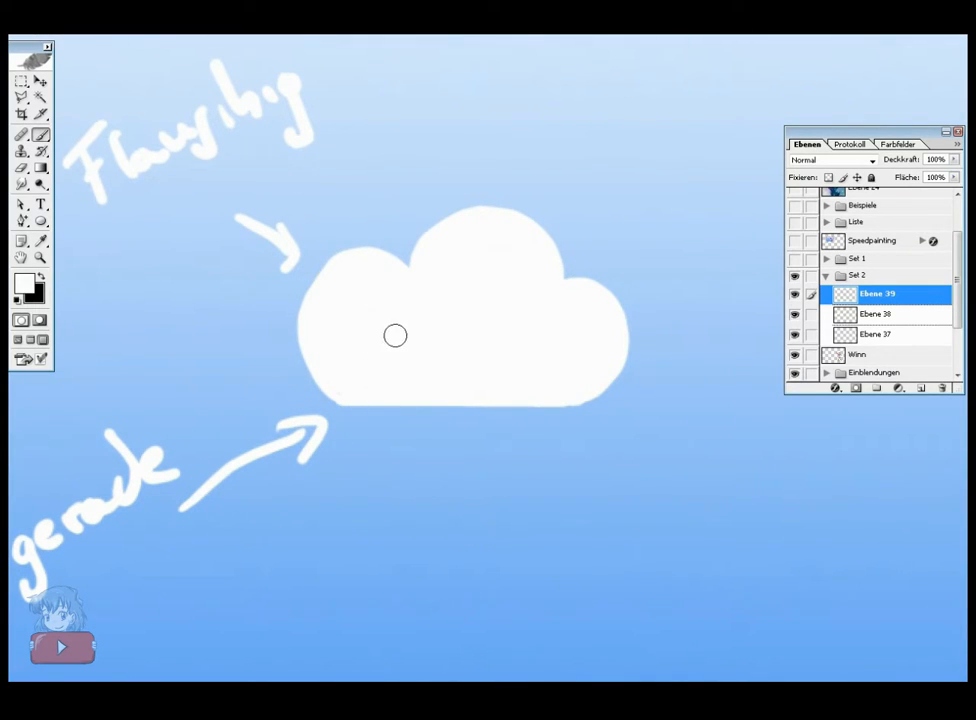
- Choose a light blue foreground colour and paint a band of shading along the cloud's base
left_click(24, 285)
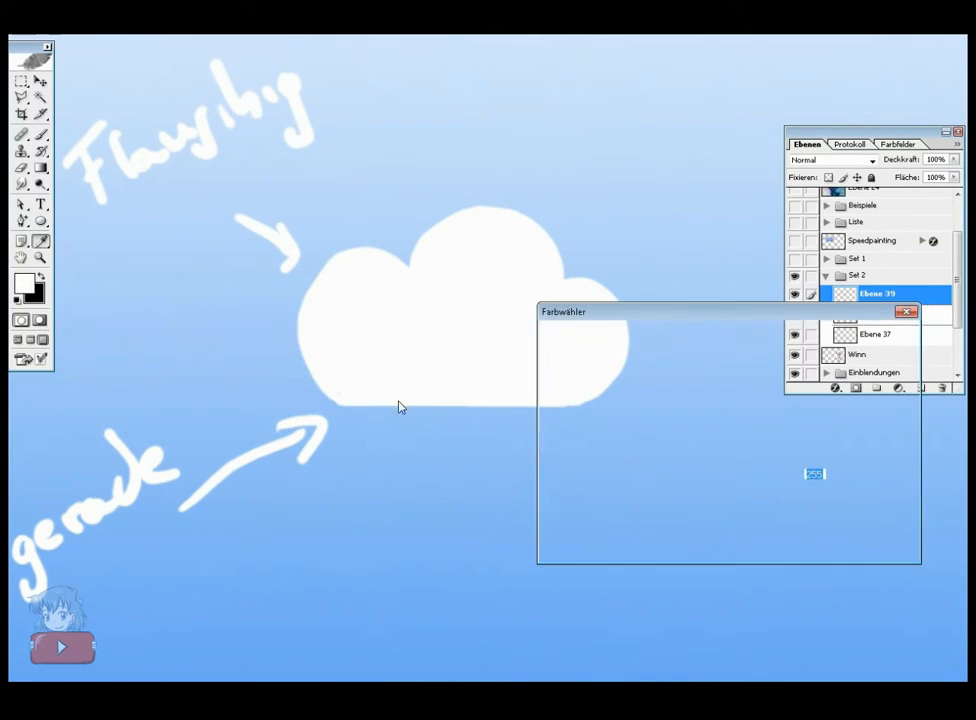
left_click(878, 334)
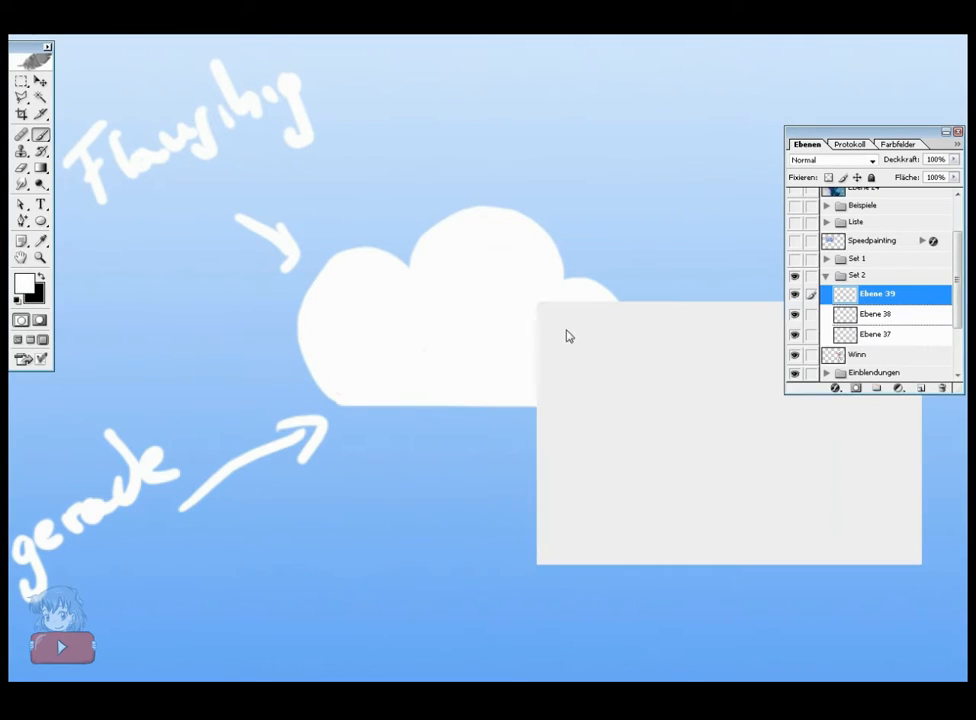
mouse_move(344, 383)
left_mouse_down()
mouse_move(593, 394)
mouse_move(335, 383)
mouse_move(322, 358)
mouse_move(342, 382)
mouse_move(417, 373)
mouse_move(404, 360)
mouse_move(443, 377)
mouse_move(520, 373)
mouse_move(524, 362)
mouse_move(596, 382)
mouse_move(334, 368)
mouse_move(383, 391)
mouse_move(320, 361)
mouse_move(338, 402)
mouse_move(431, 382)
left_mouse_up()
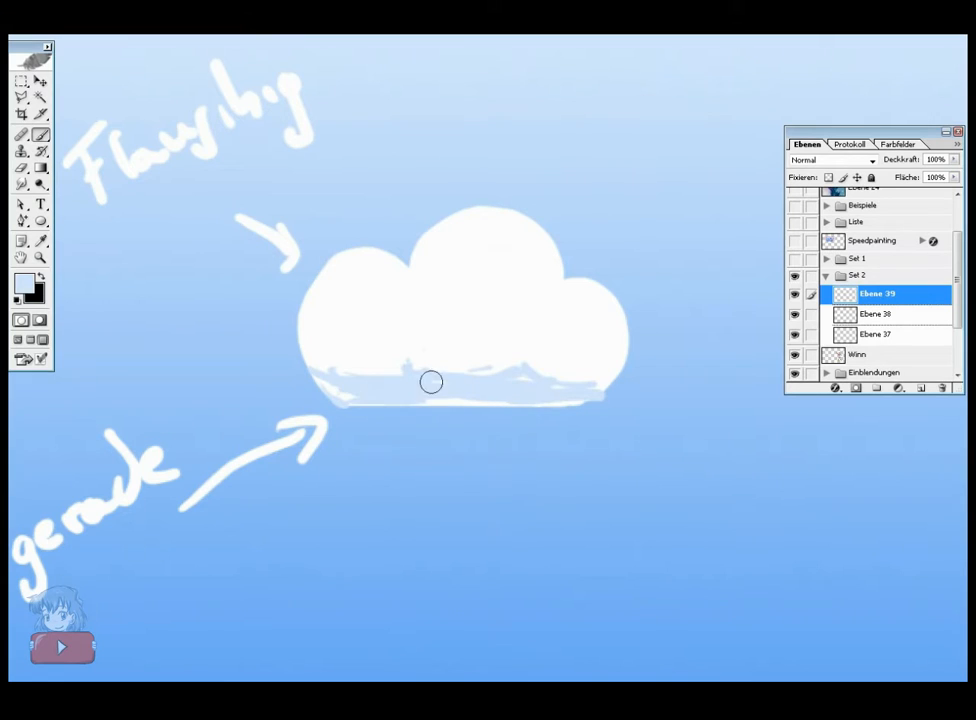
- Set the foreground colour to the slightly darker blue B8D2F5 and paint streaks into the shading at the cloud's base
left_click(23, 284)
left_click(596, 352)
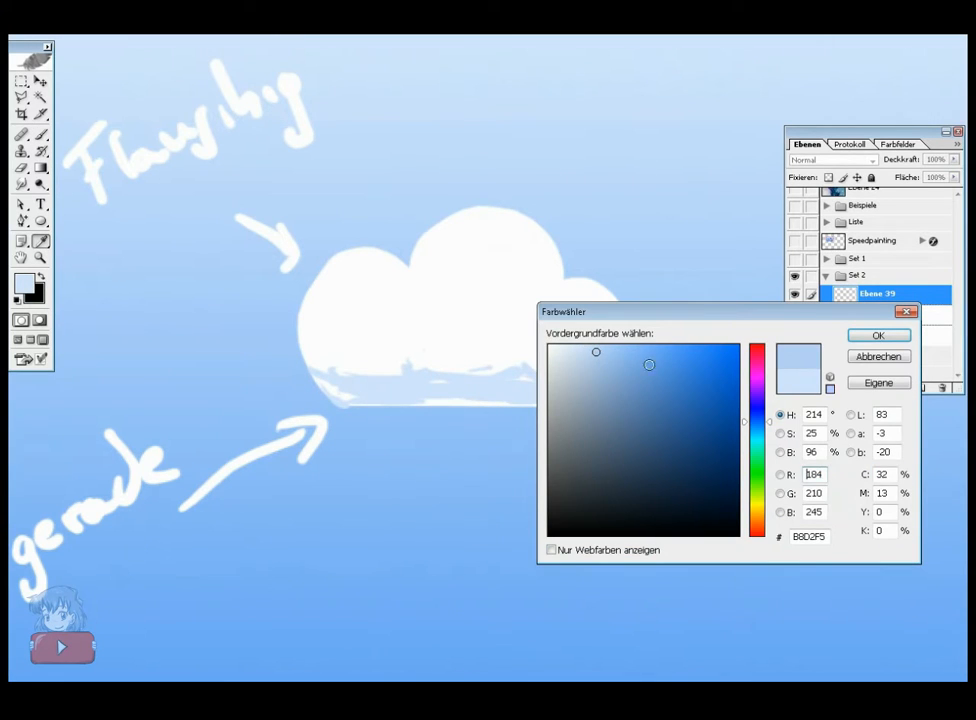
left_click(878, 335)
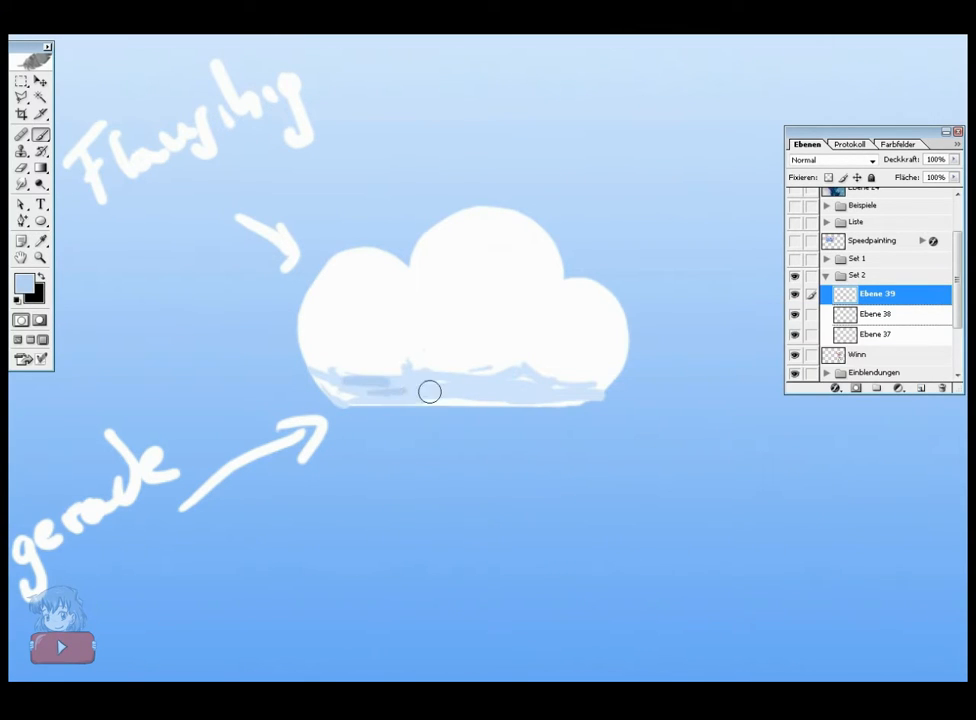
mouse_move(429, 391)
left_mouse_down()
mouse_move(562, 394)
mouse_move(354, 393)
mouse_move(543, 397)
left_mouse_up()
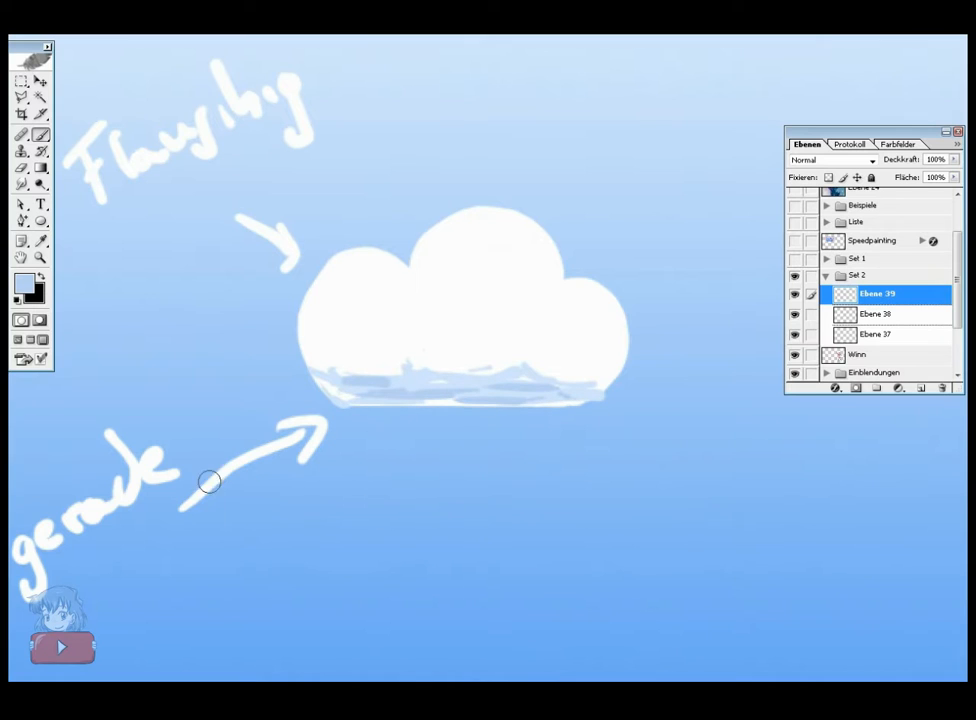
left_click_drag(395, 444, 400, 447)
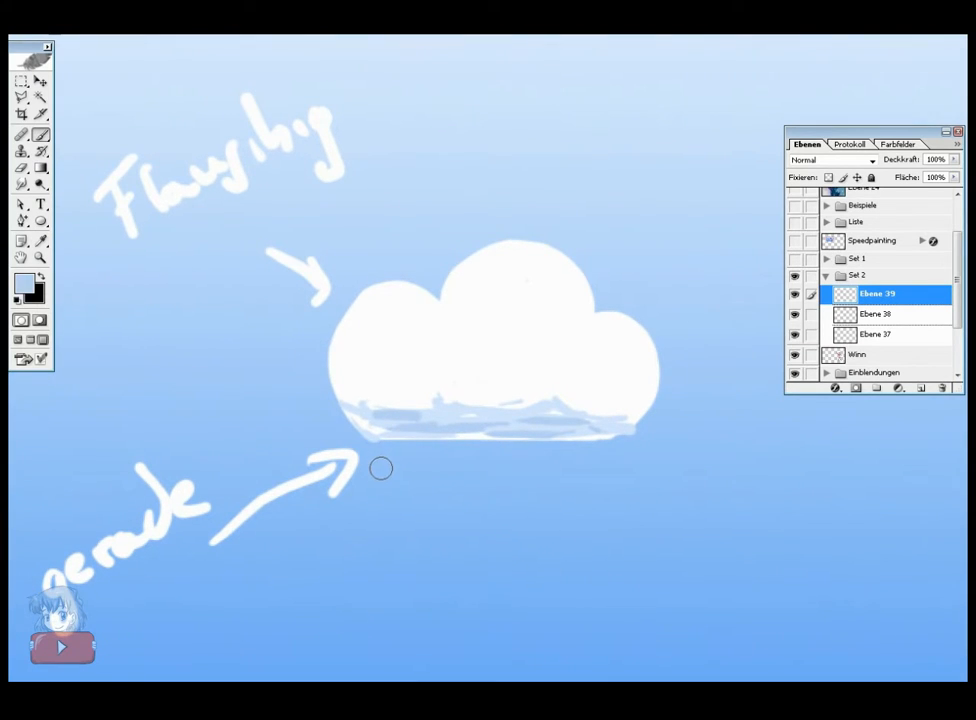
left_click_drag(391, 450, 364, 432)
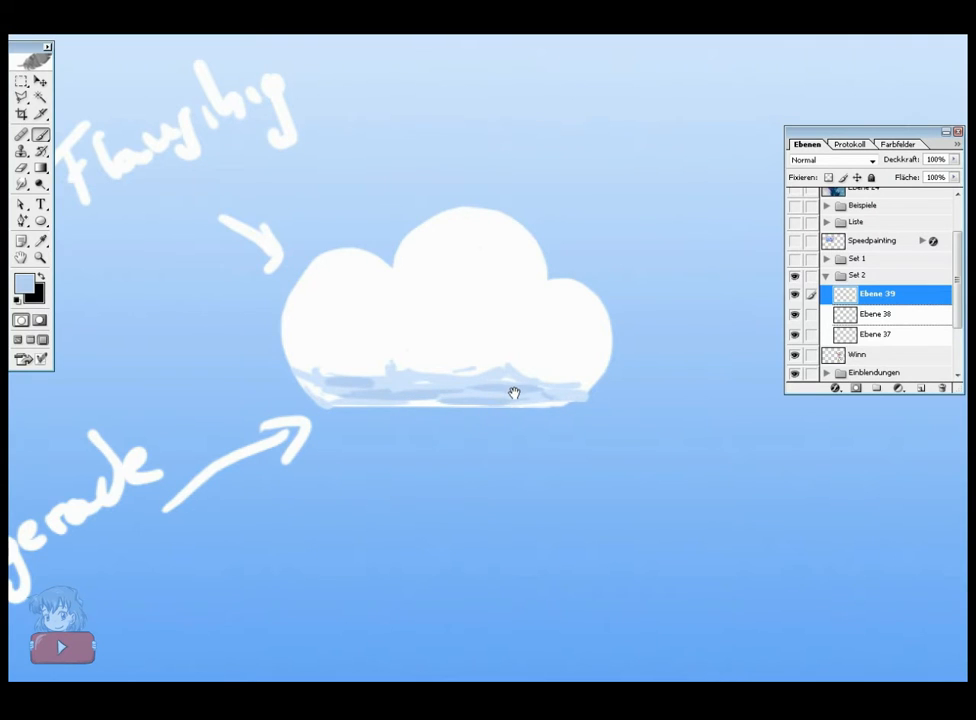
left_click_drag(514, 393, 482, 416)
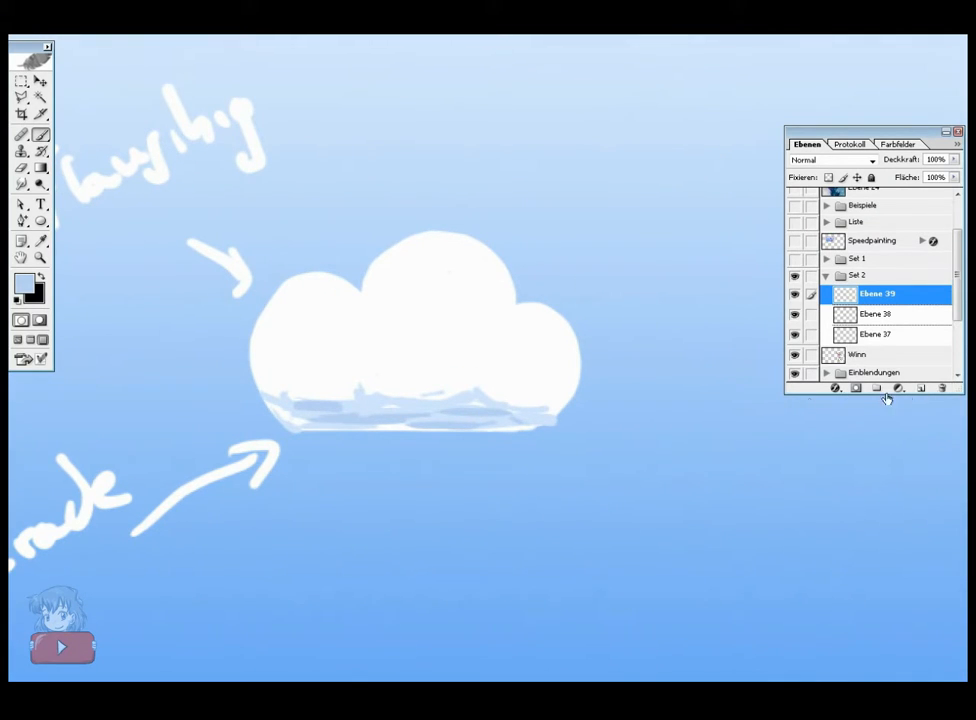
- Add a new layer and set the foreground colour to pale yellow FFFBD2
left_click(922, 389)
left_click(23, 284)
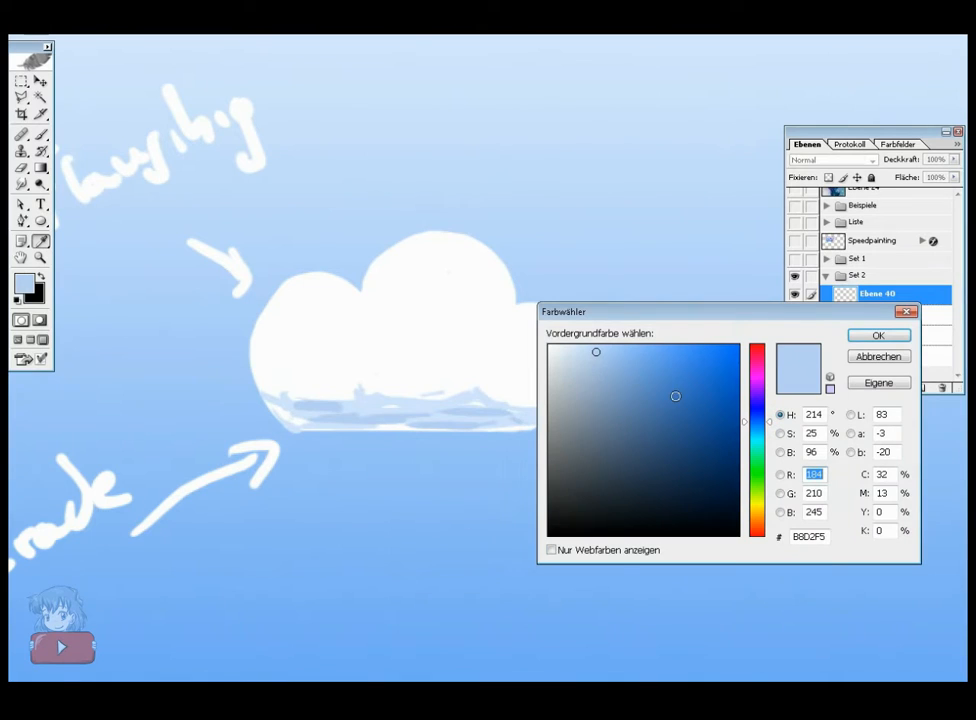
left_click_drag(757, 512, 757, 503)
left_click(570, 348)
left_click_drag(570, 347, 582, 343)
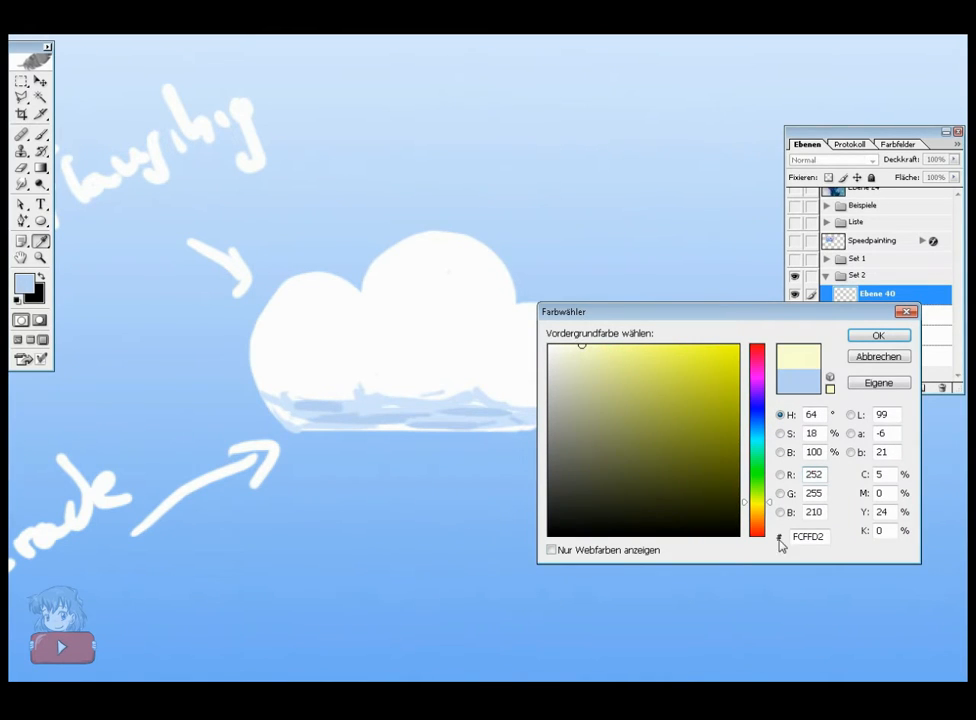
left_click_drag(767, 505, 767, 509)
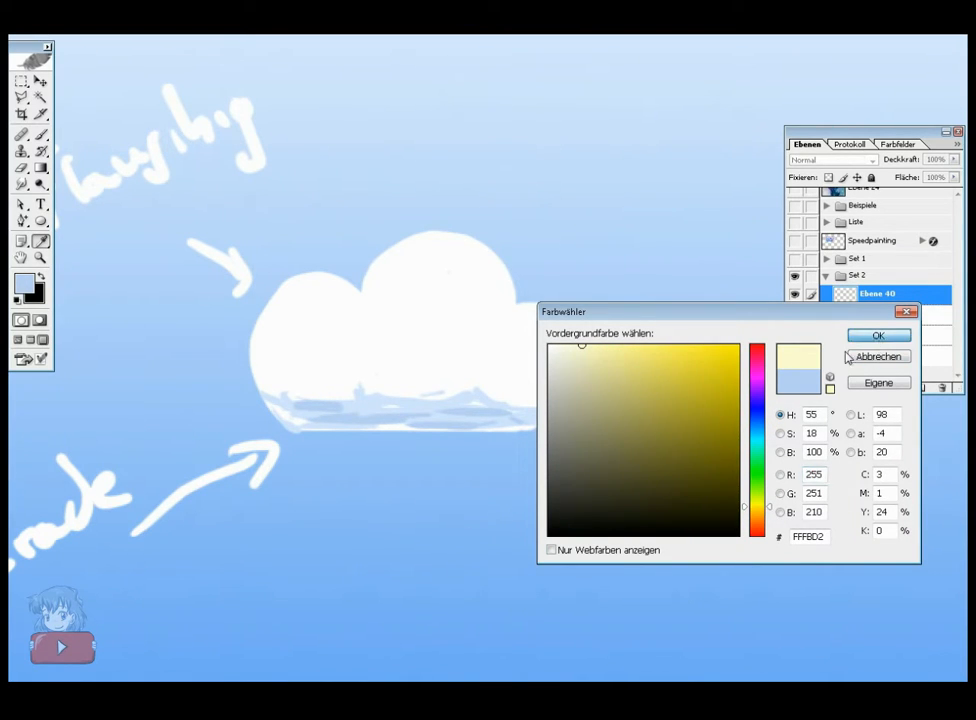
left_click(854, 357)
- Draw a sun arc with three short rays above the cloud and a straight horizontal line below it
left_click_drag(517, 102, 660, 196)
left_click_drag(497, 149, 453, 156)
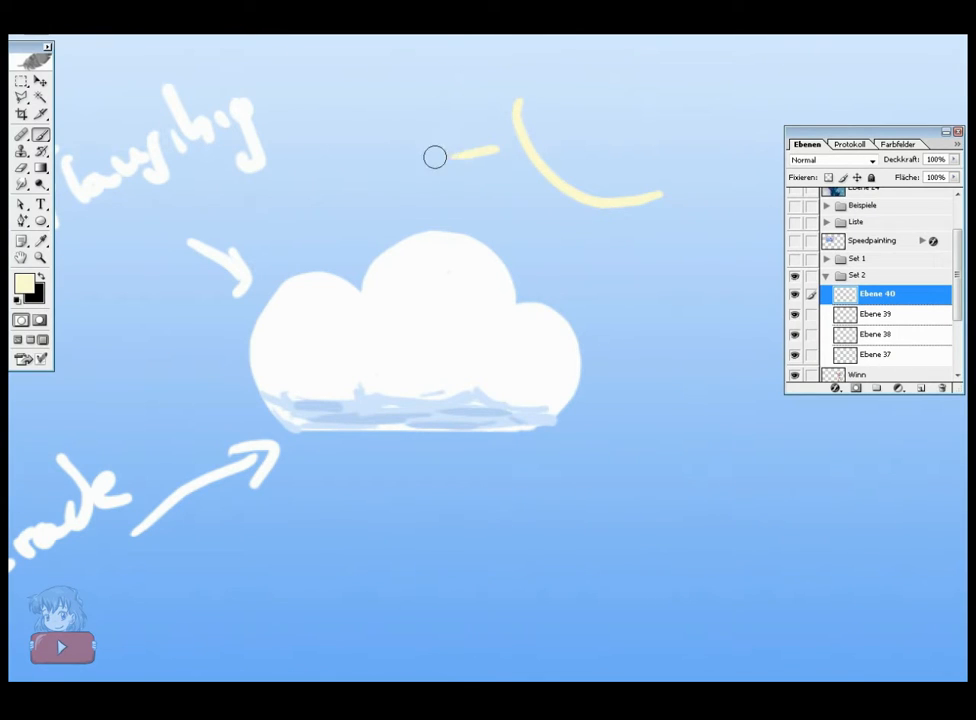
left_click_drag(516, 190, 500, 200)
left_click_drag(588, 233, 578, 255)
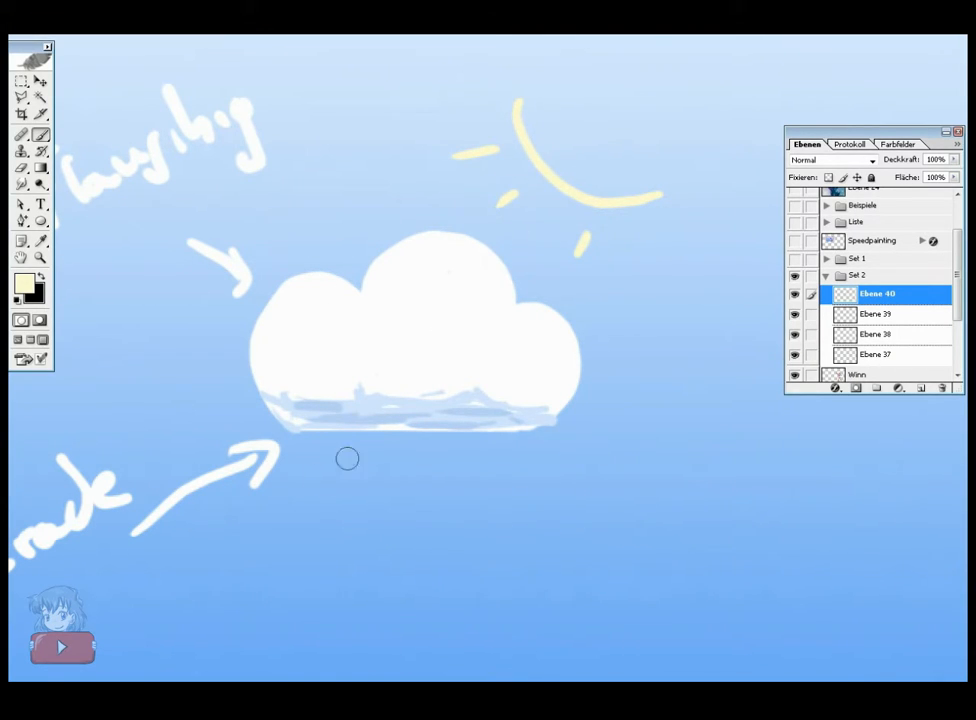
mouse_move(232, 592)
left_mouse_down()
mouse_move(355, 576)
mouse_move(620, 591)
left_mouse_up()
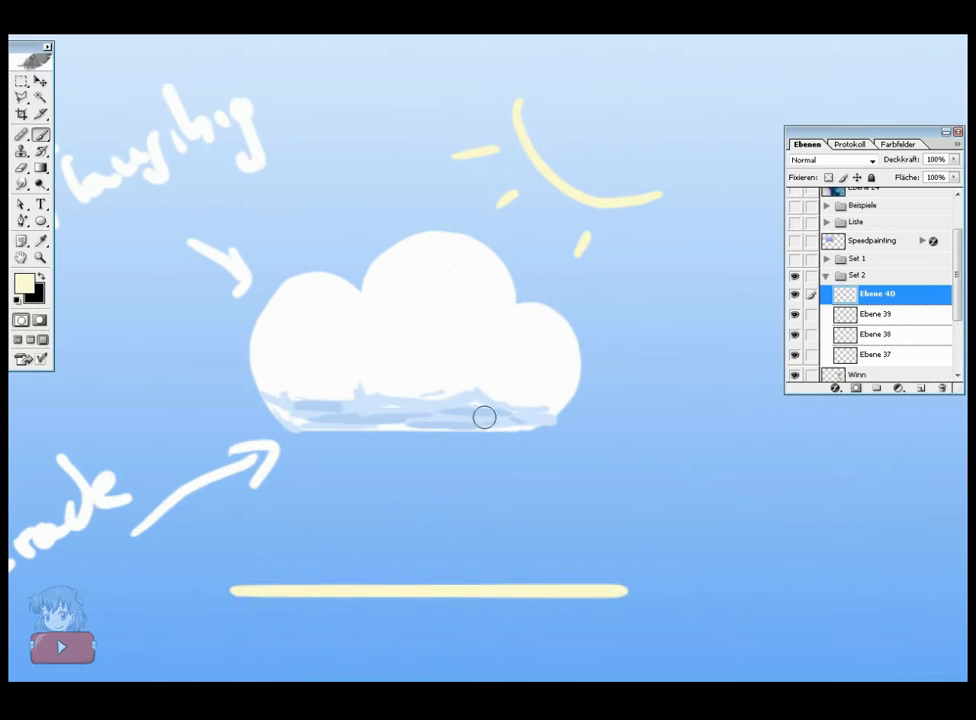
- Hide the layer with the yellow sun and horizontal line and add a new empty layer above it
mouse_move(432, 421)
left_mouse_down()
mouse_move(503, 399)
mouse_move(483, 398)
left_mouse_up()
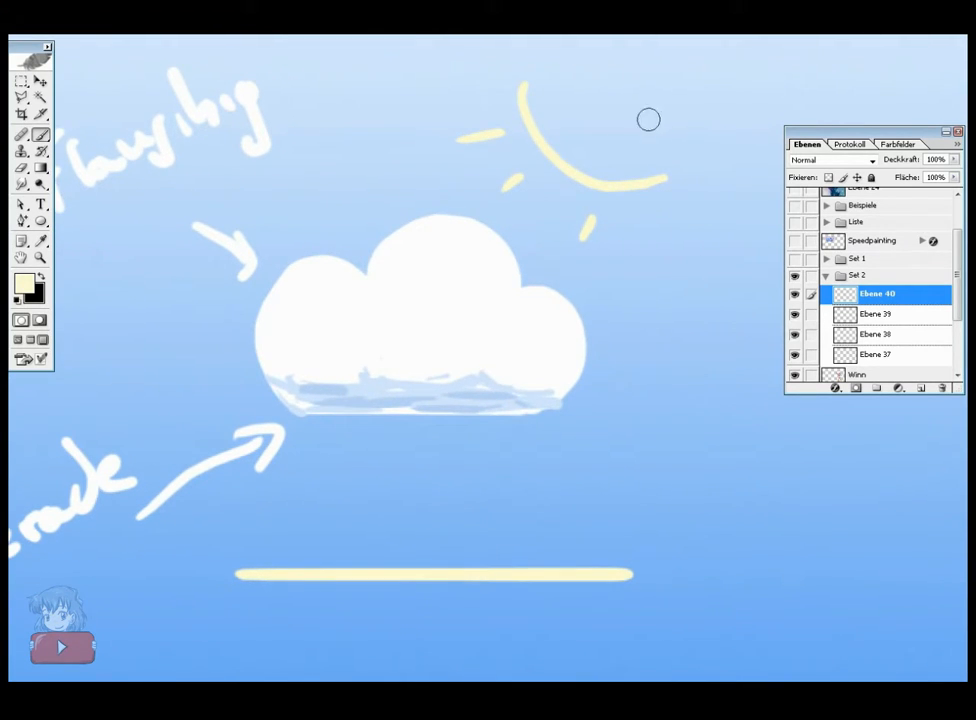
scroll(648, 119, "up", 3)
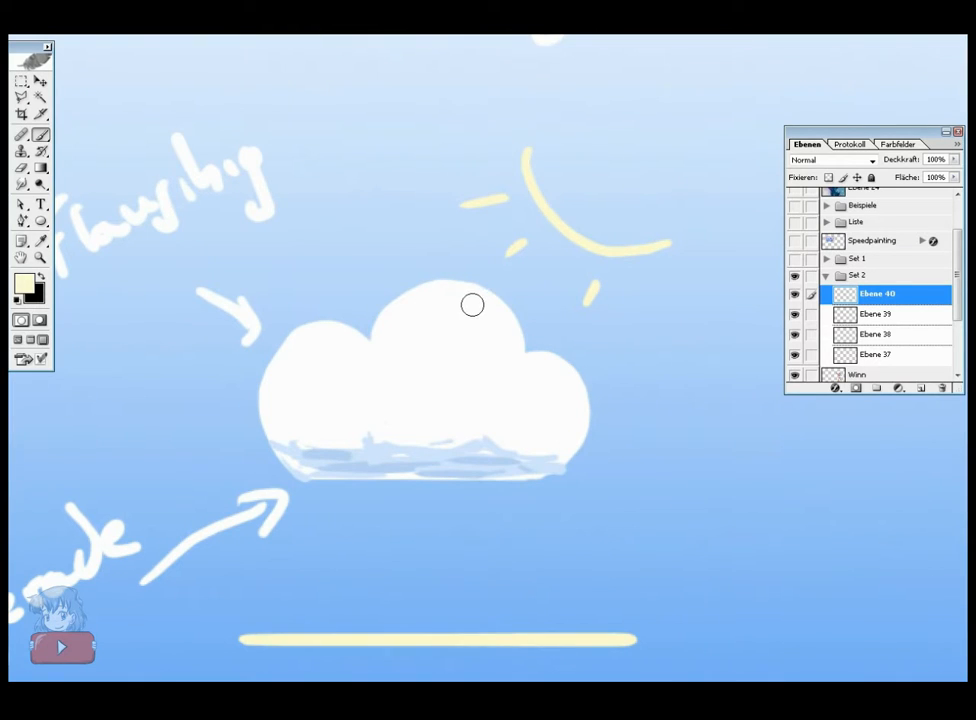
key("ctrl+minus")
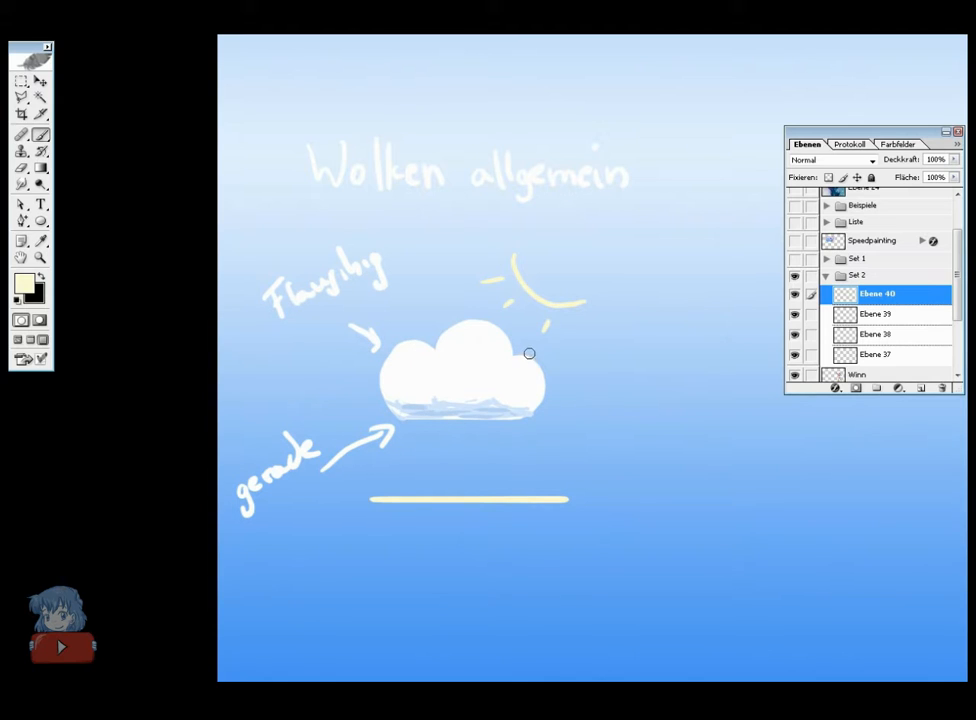
key("m")
key("ctrl+plus")
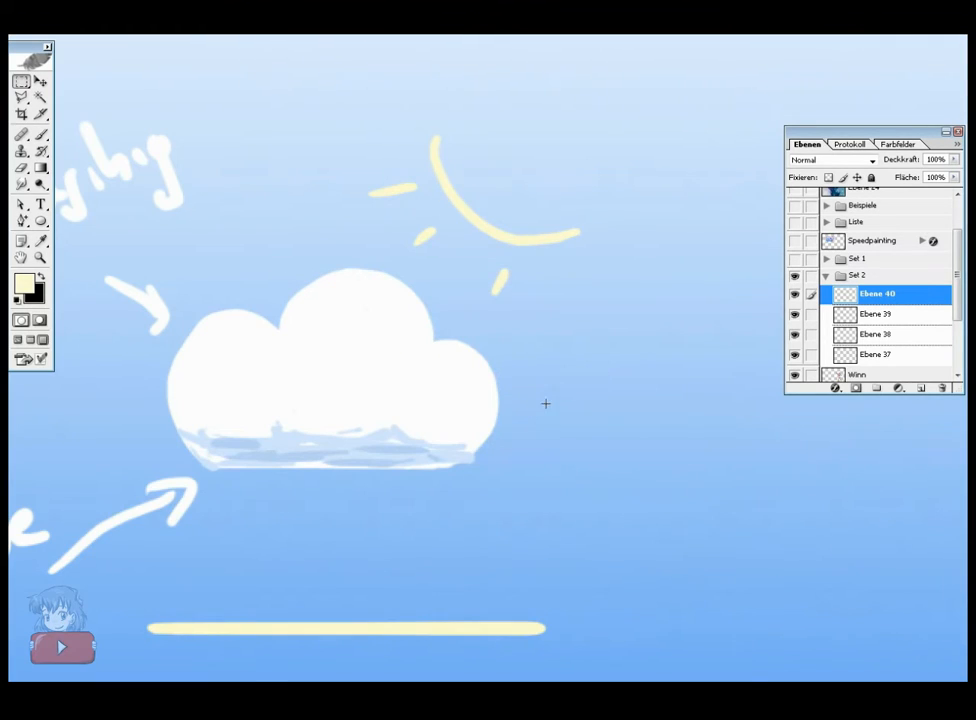
left_click(794, 295)
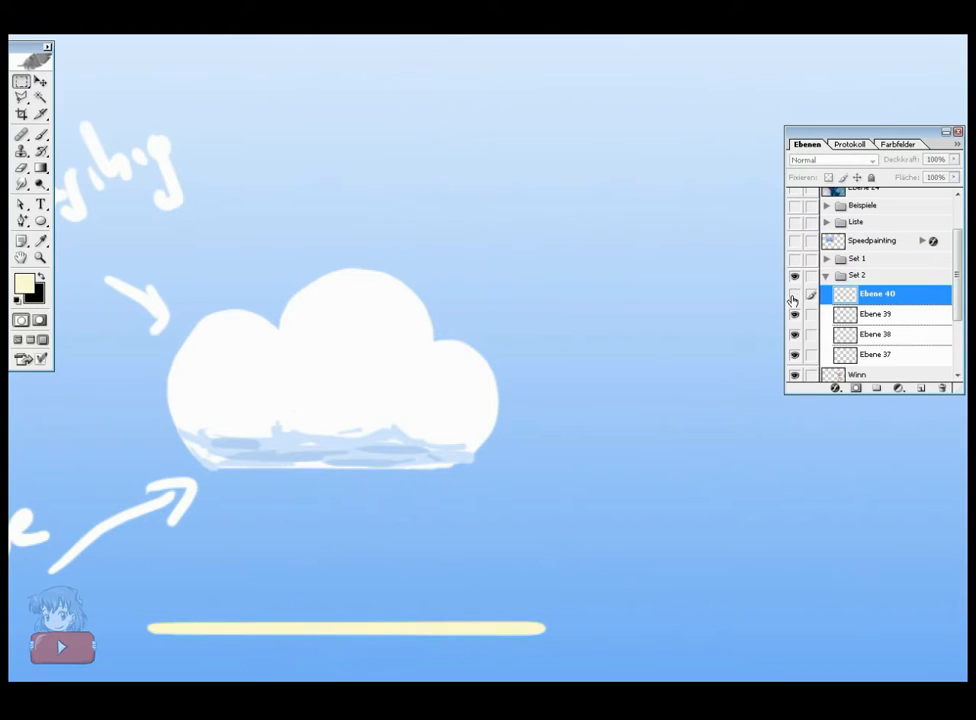
left_click(921, 390)
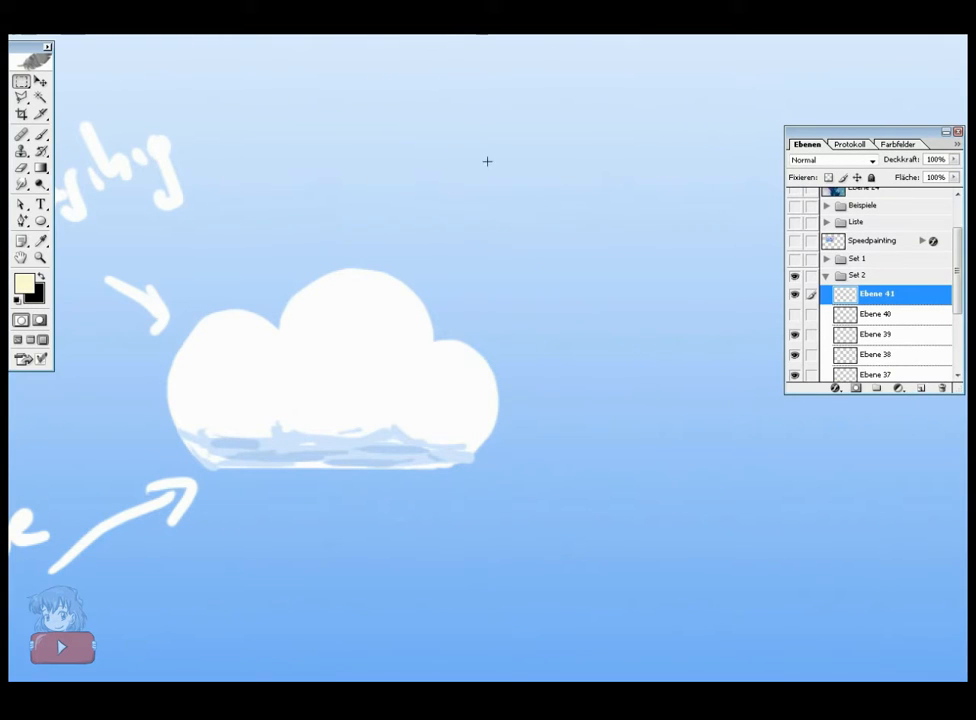
- Draw a pale yellow crescent moon in the sky to the upper right of the cloud
key("b")
mouse_move(471, 150)
left_mouse_down()
mouse_move(451, 190)
mouse_move(534, 255)
left_mouse_up()
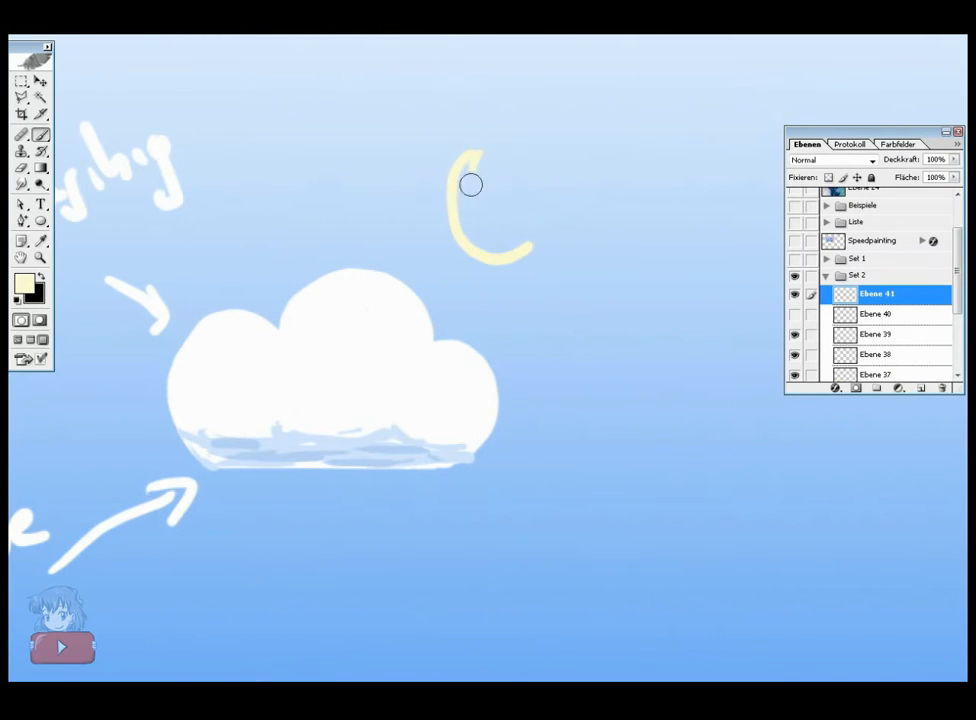
left_click_drag(471, 183, 517, 240)
- Paint short pale yellow highlight strokes along the upper edges of the cloud's three bulges
mouse_move(486, 163)
left_mouse_down()
mouse_move(399, 231)
mouse_move(366, 233)
mouse_move(368, 256)
mouse_move(432, 268)
mouse_move(386, 273)
left_mouse_up()
mouse_move(452, 296)
left_mouse_down()
mouse_move(471, 333)
mouse_move(453, 339)
mouse_move(531, 357)
mouse_move(550, 425)
left_mouse_up()
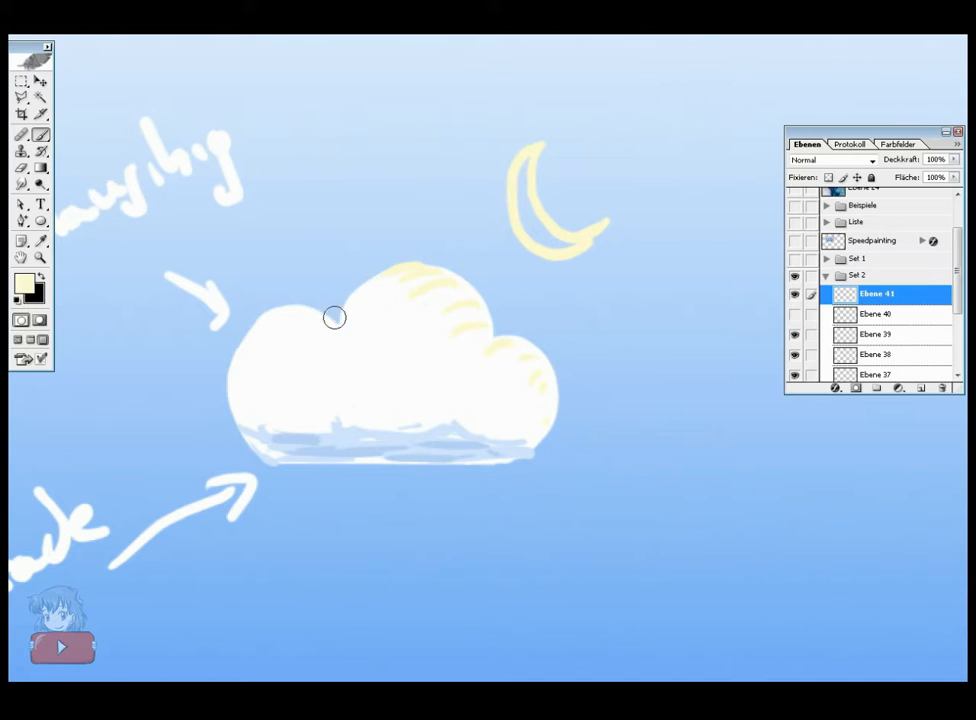
left_click_drag(288, 319, 303, 314)
left_click_drag(327, 530, 375, 526)
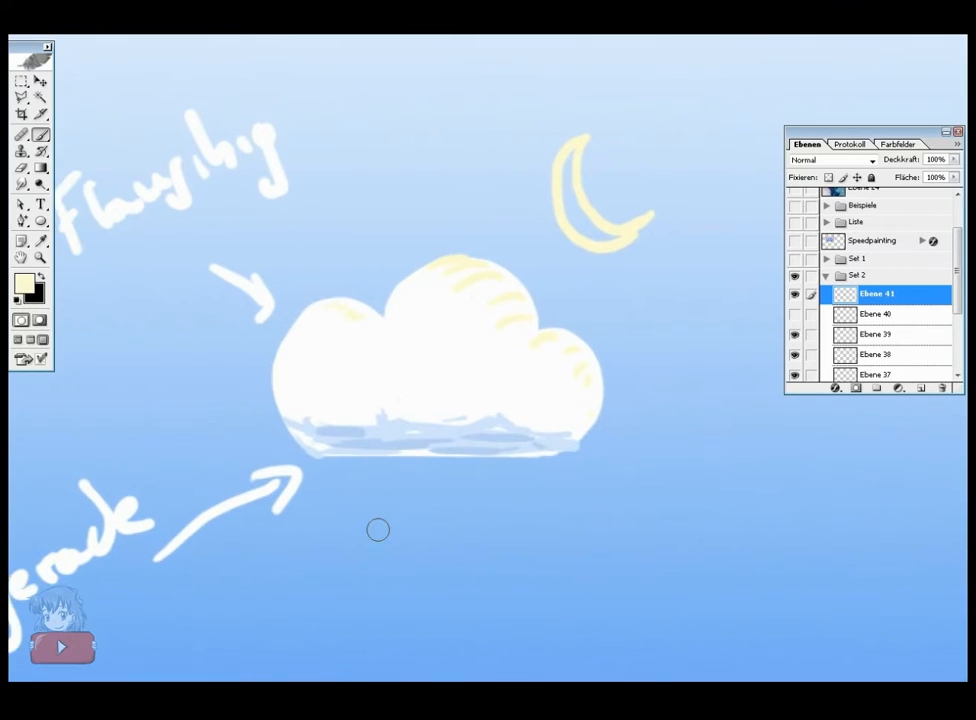
key("ctrl+minus")
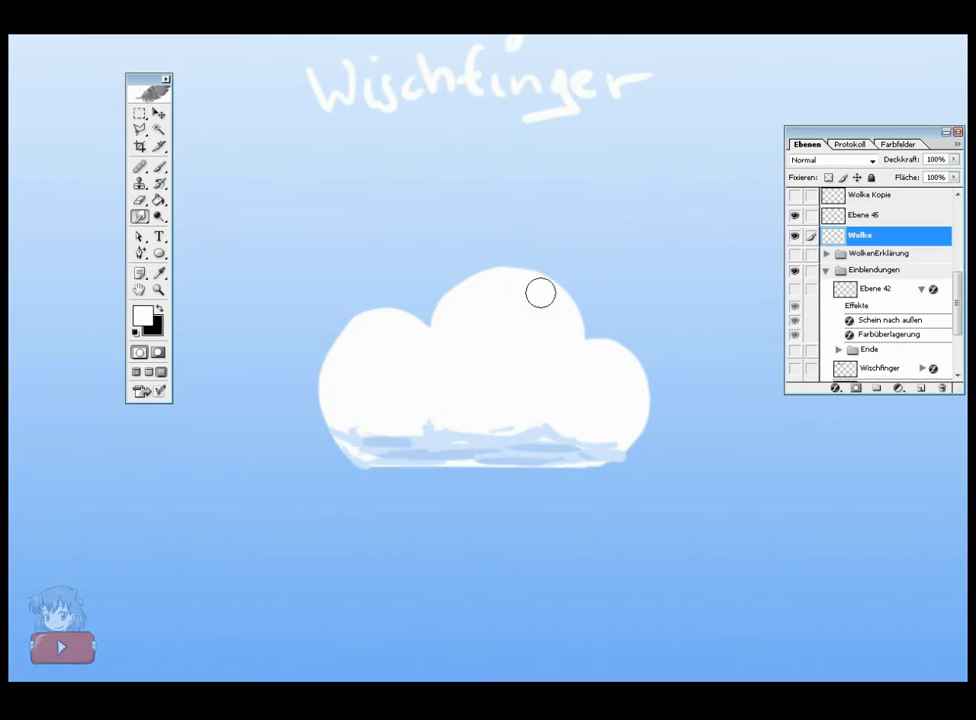
- Smudge hard streaks out of the cloud's middle bulge, pull sky notches into its top and smear the base shading upward
mouse_move(505, 296)
left_mouse_down()
mouse_move(553, 272)
mouse_move(596, 218)
left_mouse_up()
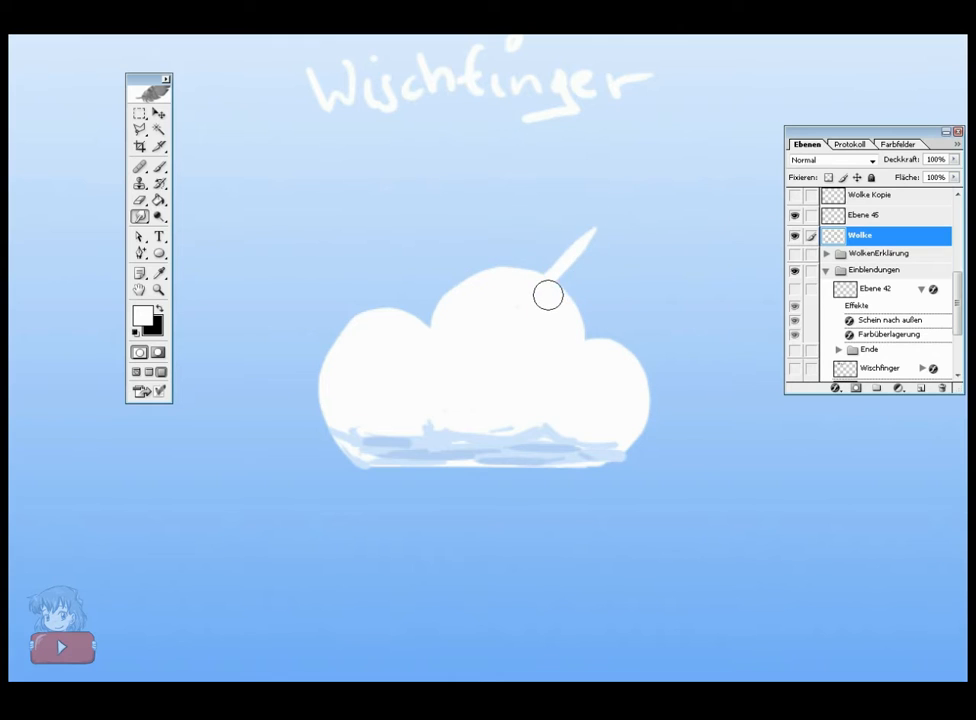
left_click_drag(547, 292, 601, 246)
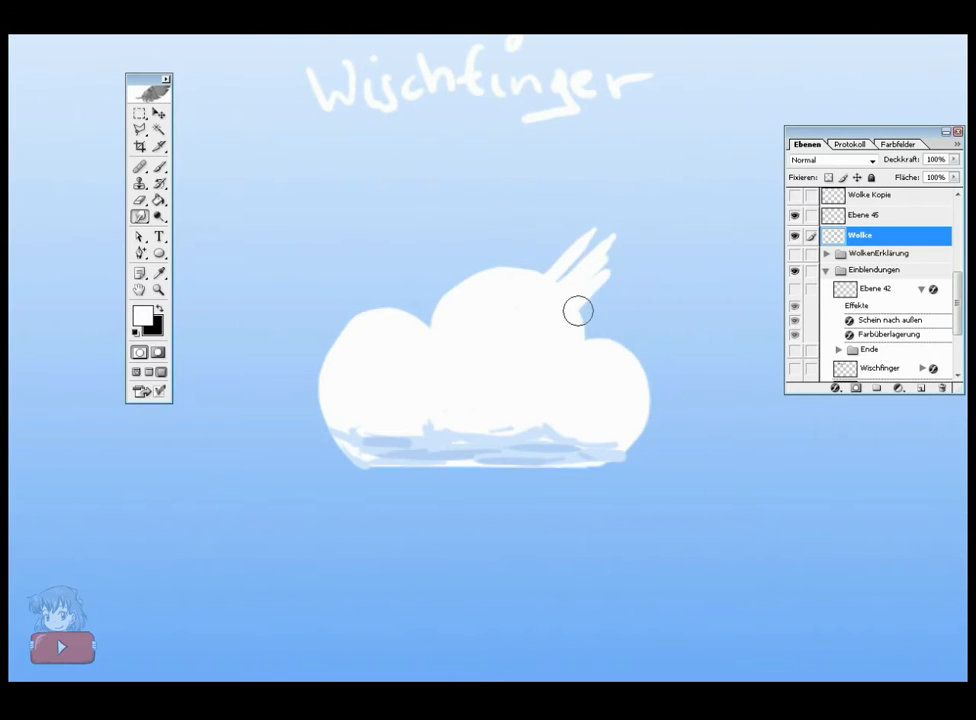
left_click_drag(577, 309, 612, 258)
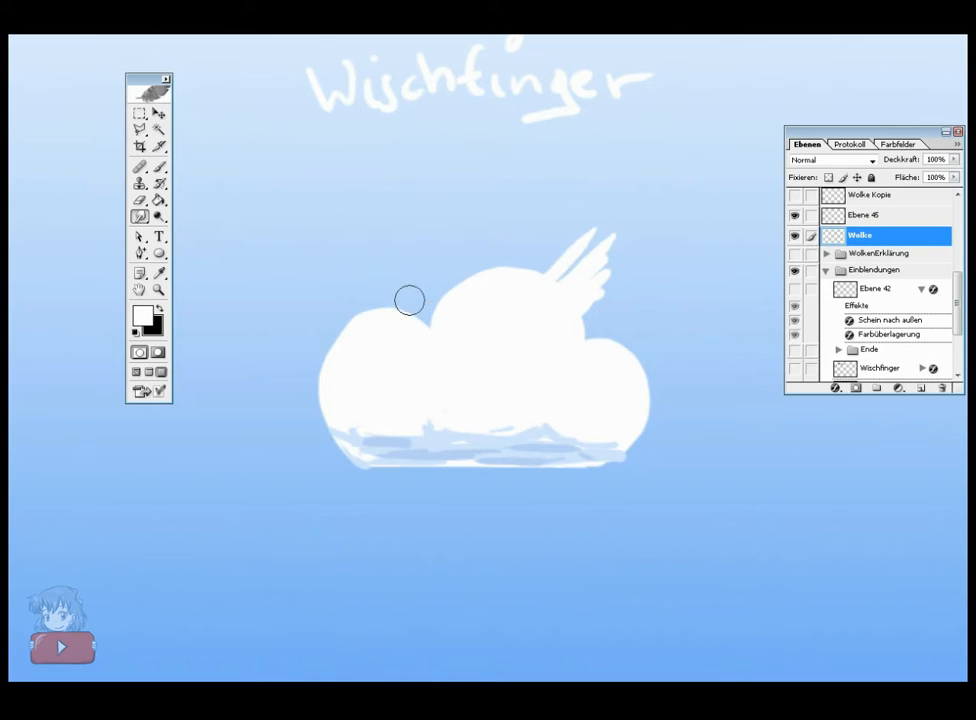
left_click_drag(510, 229, 510, 341)
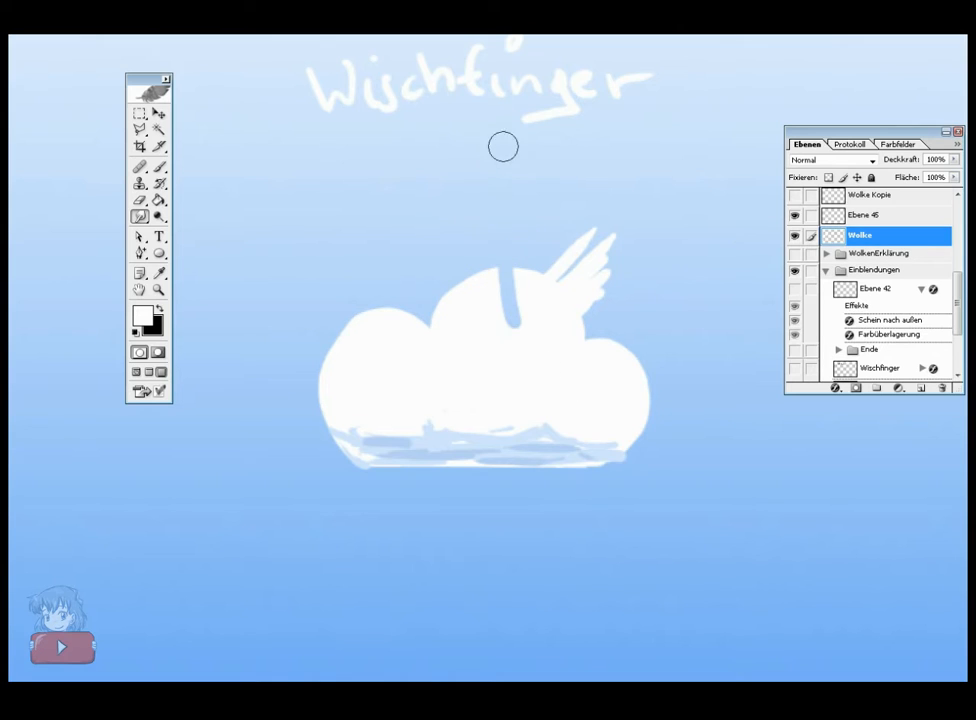
left_click_drag(425, 281, 458, 312)
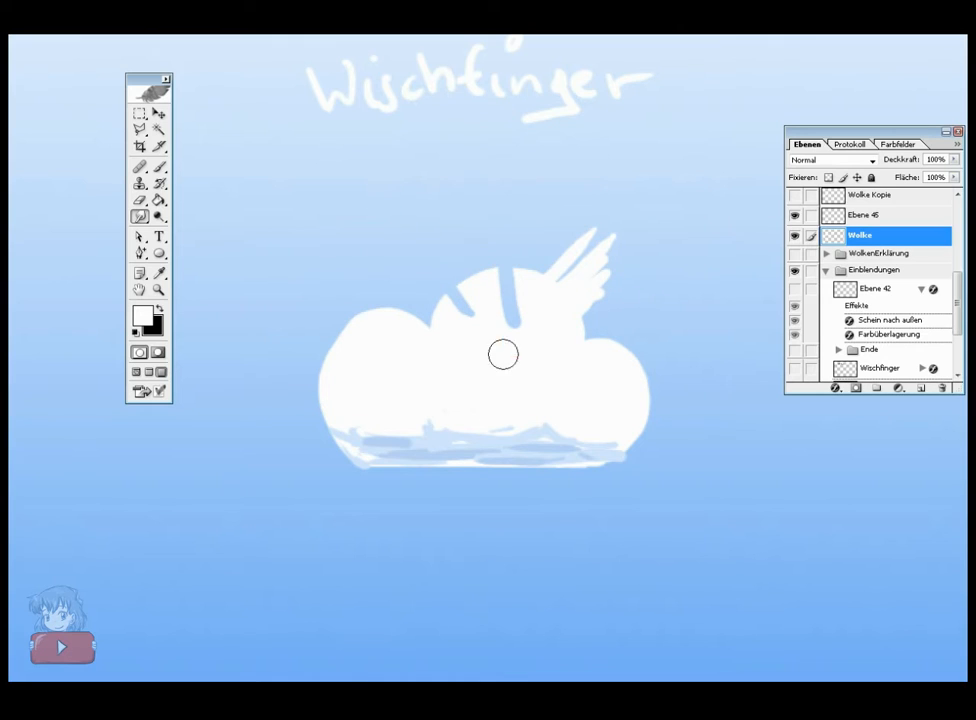
mouse_move(393, 444)
left_mouse_down()
mouse_move(461, 417)
mouse_move(459, 431)
mouse_move(421, 446)
mouse_move(537, 413)
mouse_move(516, 429)
mouse_move(441, 427)
mouse_move(490, 410)
left_mouse_up()
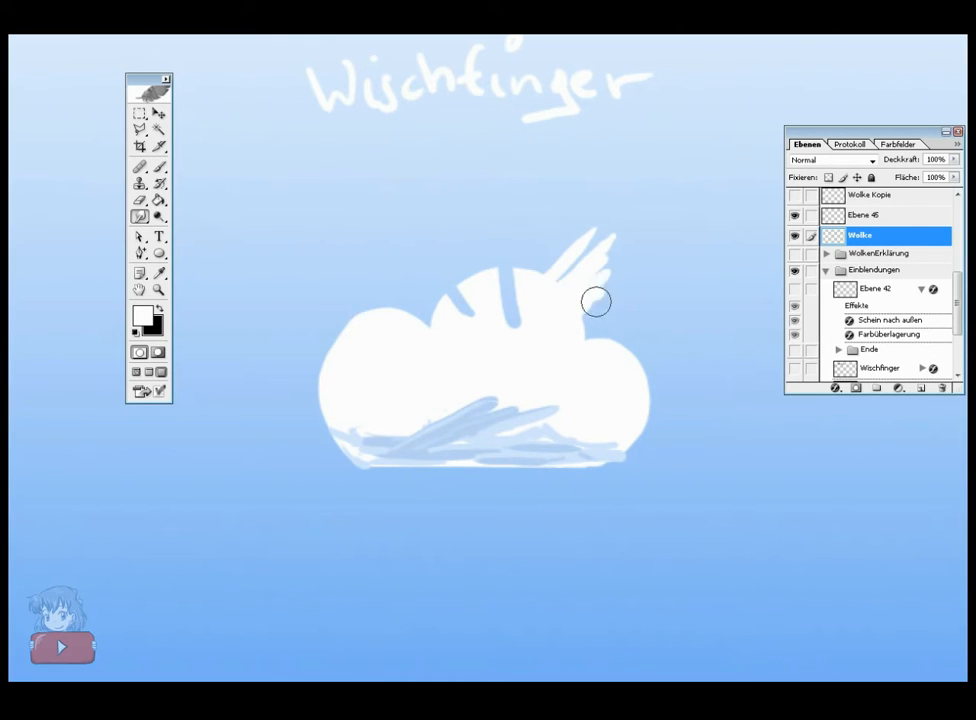
- Undo all smudge strokes by returning to the Verschieben state in the history
left_click(841, 147)
left_click(862, 165)
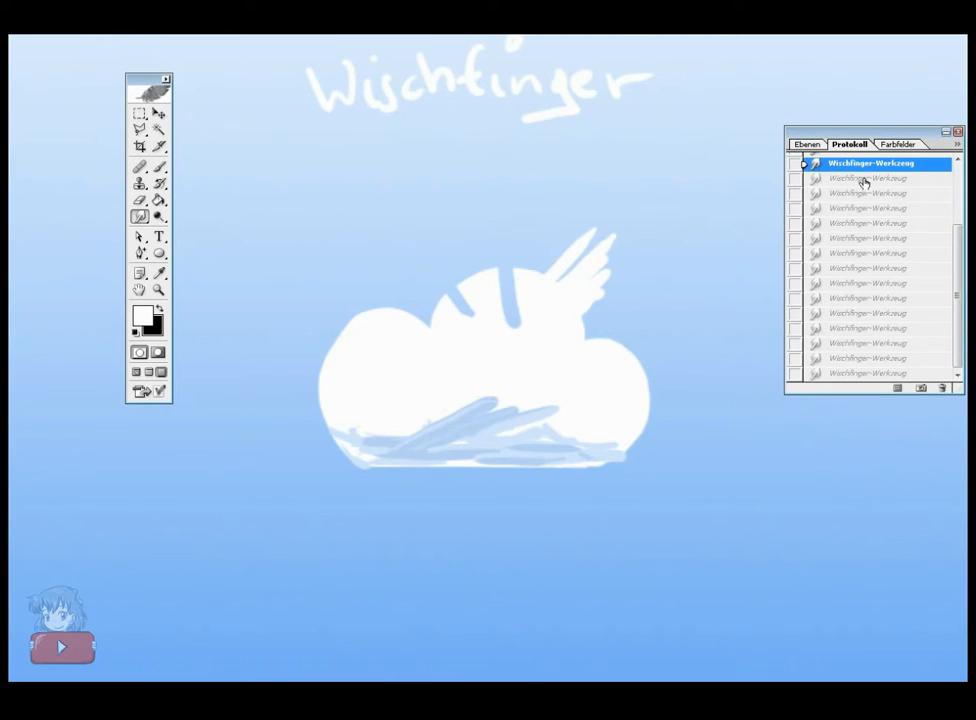
scroll(885, 185, "up", 2)
left_click(875, 182)
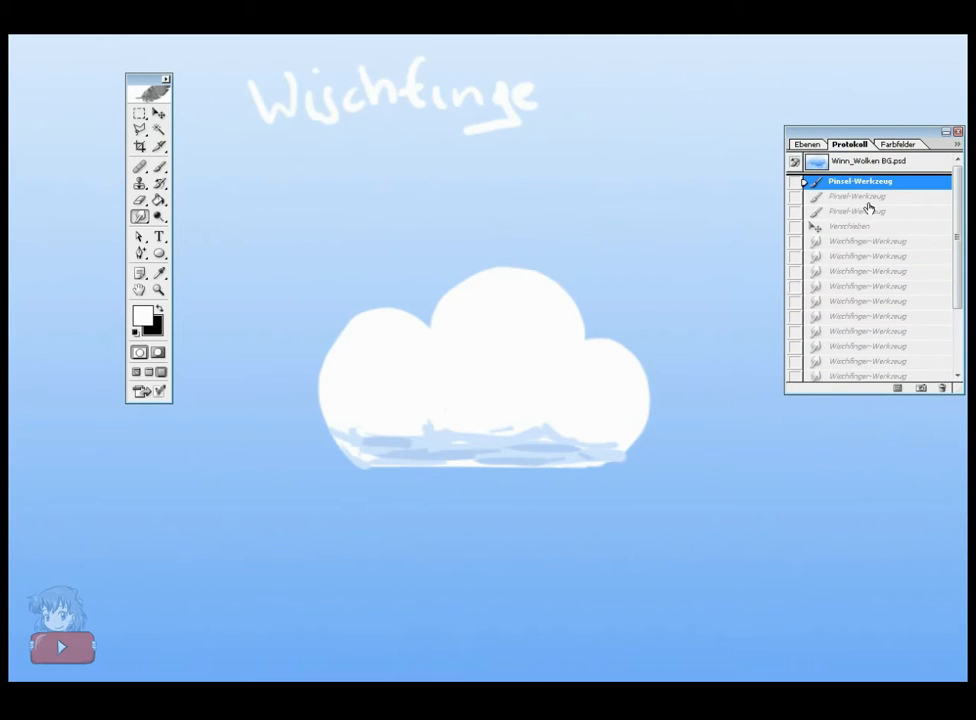
left_click(865, 230)
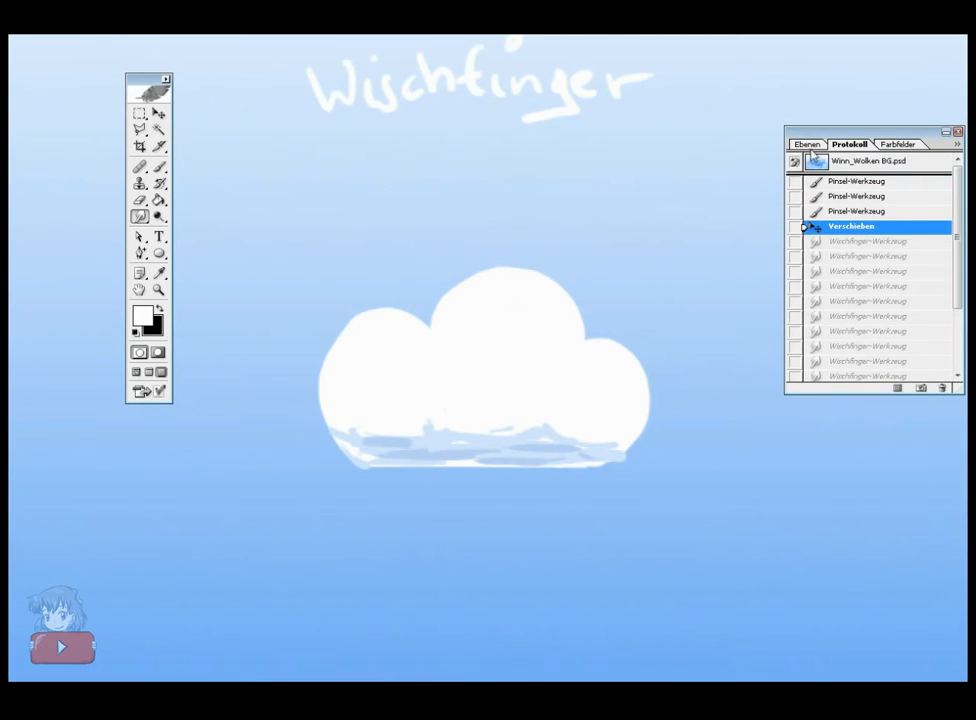
left_click(809, 146)
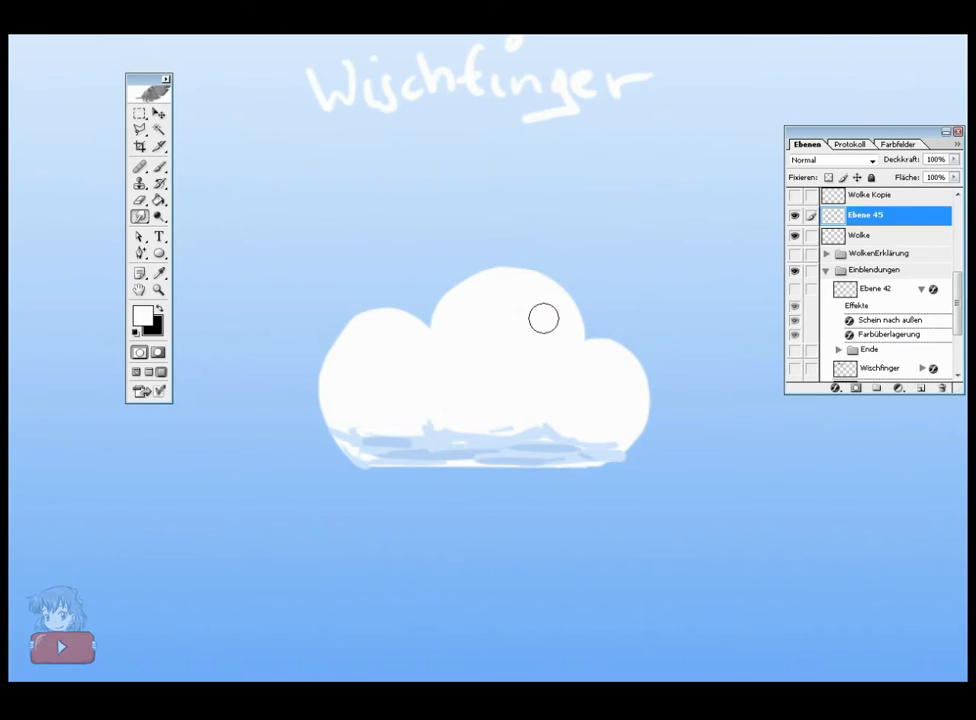
- On the Wolke layer, smudge the right side and top of the cloud's middle bulge into soft horizontal wisps
left_click(877, 235)
left_click_drag(540, 312, 622, 311)
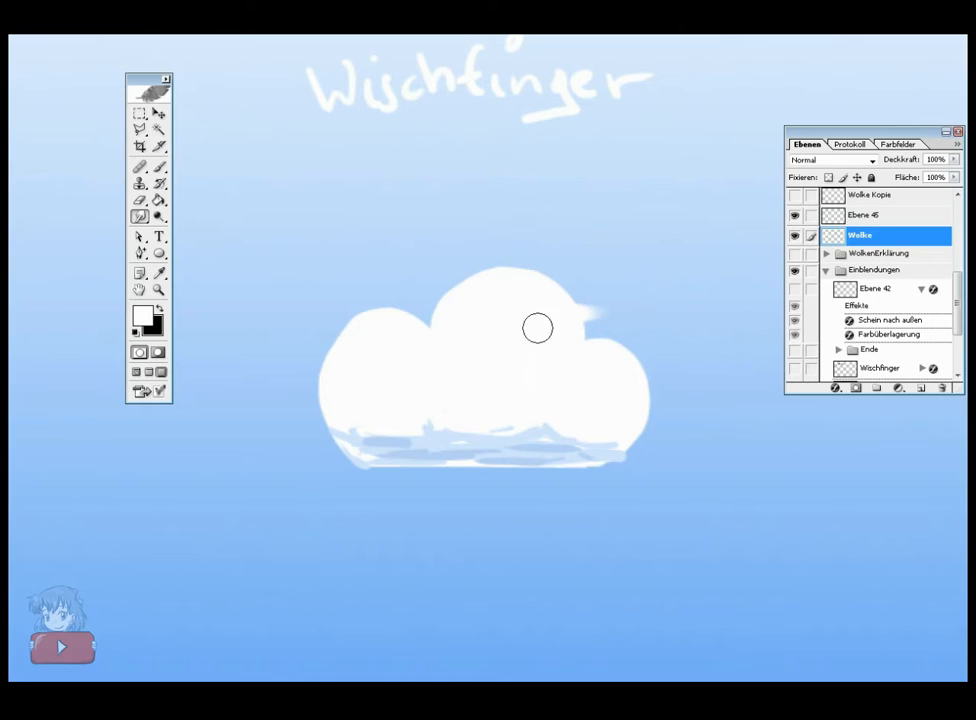
left_click_drag(538, 328, 625, 312)
mouse_move(514, 303)
left_mouse_down()
mouse_move(602, 293)
mouse_move(586, 290)
left_mouse_up()
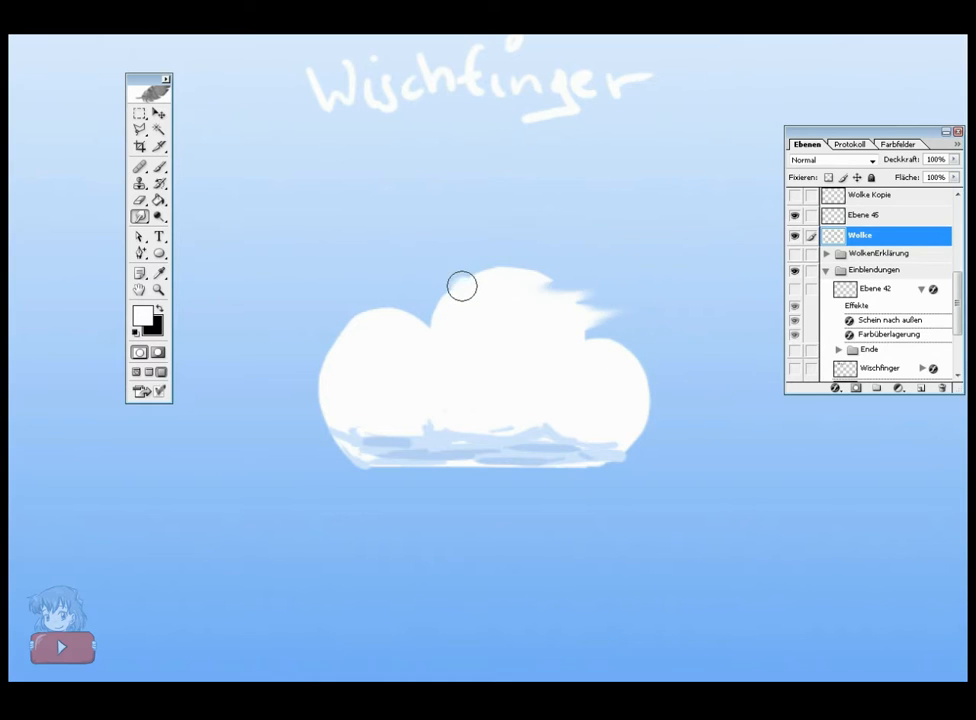
mouse_move(447, 277)
left_mouse_down()
mouse_move(513, 268)
mouse_move(485, 273)
mouse_move(569, 275)
left_mouse_up()
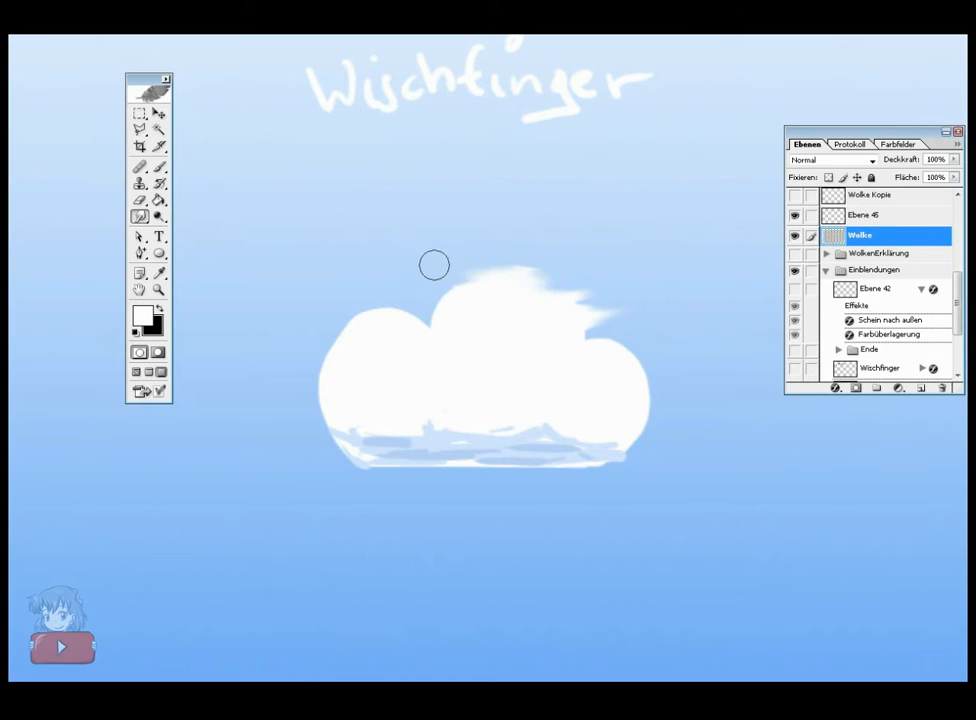
- Smudge the middle bulge's left side, the left bulge's top and the blue shading along the cloud's base
mouse_move(502, 267)
left_mouse_down()
mouse_move(559, 259)
mouse_move(428, 268)
left_mouse_up()
mouse_move(472, 300)
left_mouse_down()
mouse_move(377, 281)
mouse_move(499, 309)
left_mouse_up()
left_click_drag(424, 317, 462, 320)
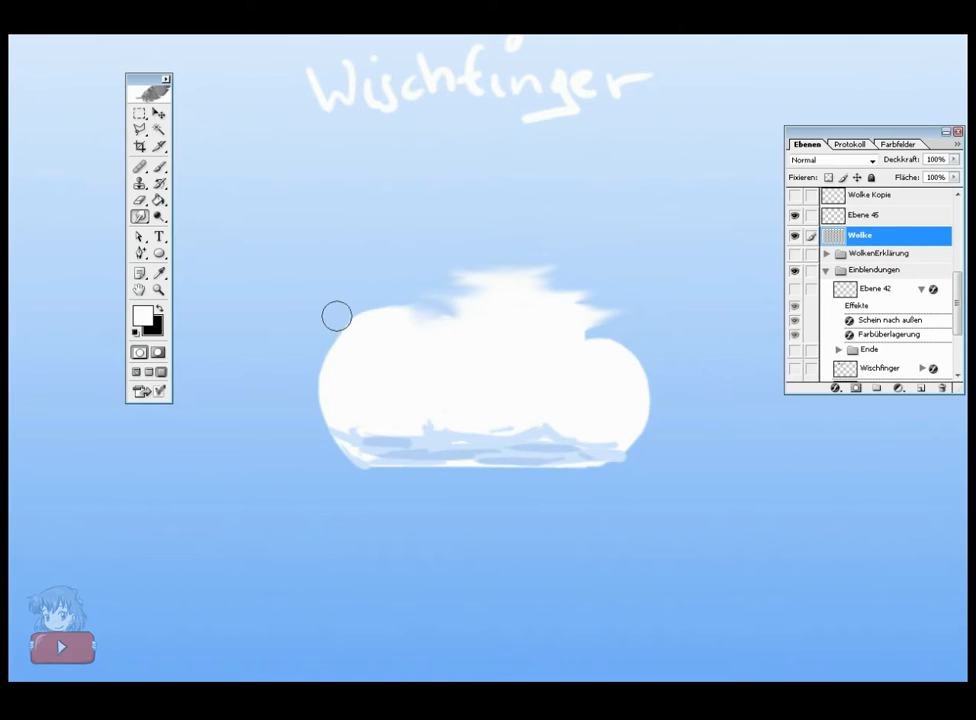
left_click_drag(336, 316, 359, 316)
mouse_move(342, 429)
left_mouse_down()
mouse_move(576, 407)
mouse_move(384, 453)
mouse_move(570, 432)
mouse_move(578, 440)
mouse_move(409, 441)
mouse_move(414, 426)
mouse_move(555, 429)
mouse_move(494, 437)
mouse_move(622, 427)
mouse_move(442, 426)
mouse_move(412, 438)
mouse_move(553, 434)
mouse_move(459, 458)
mouse_move(592, 465)
mouse_move(314, 455)
mouse_move(439, 454)
mouse_move(328, 426)
mouse_move(452, 437)
mouse_move(370, 403)
mouse_move(460, 419)
mouse_move(373, 421)
mouse_move(605, 454)
left_mouse_up()
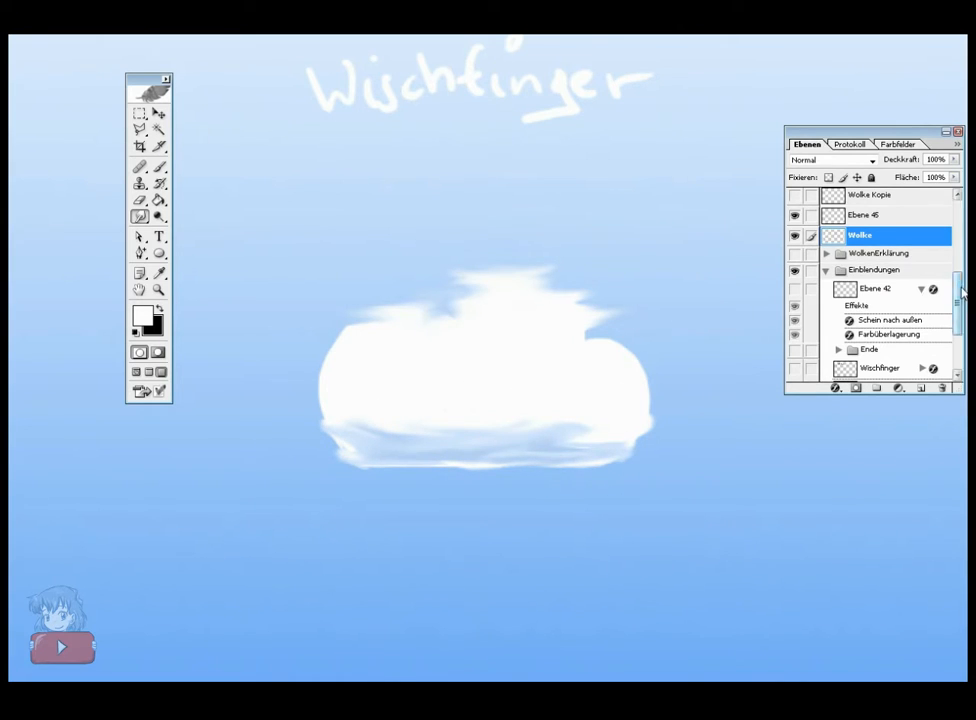
- Examine the smudged night clouds in the 1st Ava character artwork as a finished example
left_click_drag(962, 292, 934, 322)
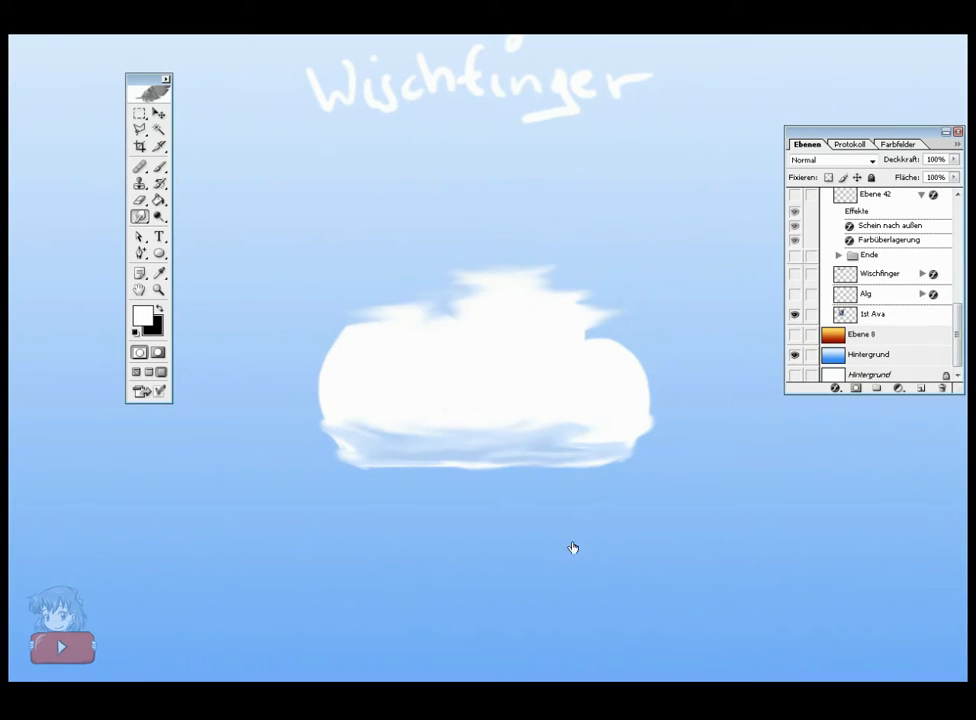
key("ctrl+minus")
key("ctrl+minus")
left_click_drag(580, 472, 400, 462)
key("ctrl+plus")
key("ctrl+plus")
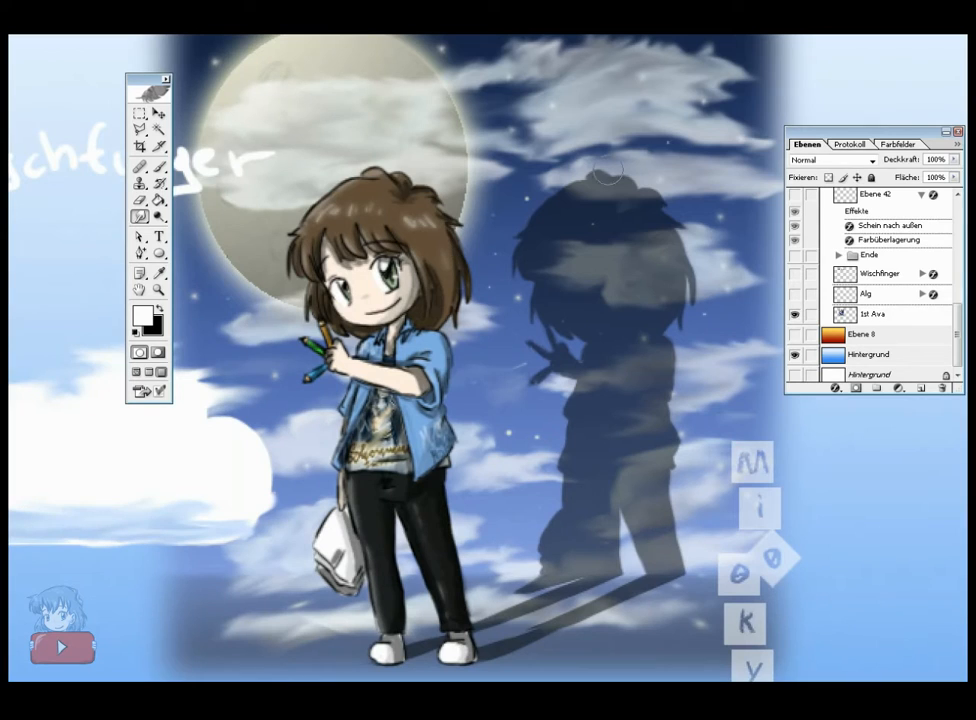
left_click_drag(449, 268, 480, 298)
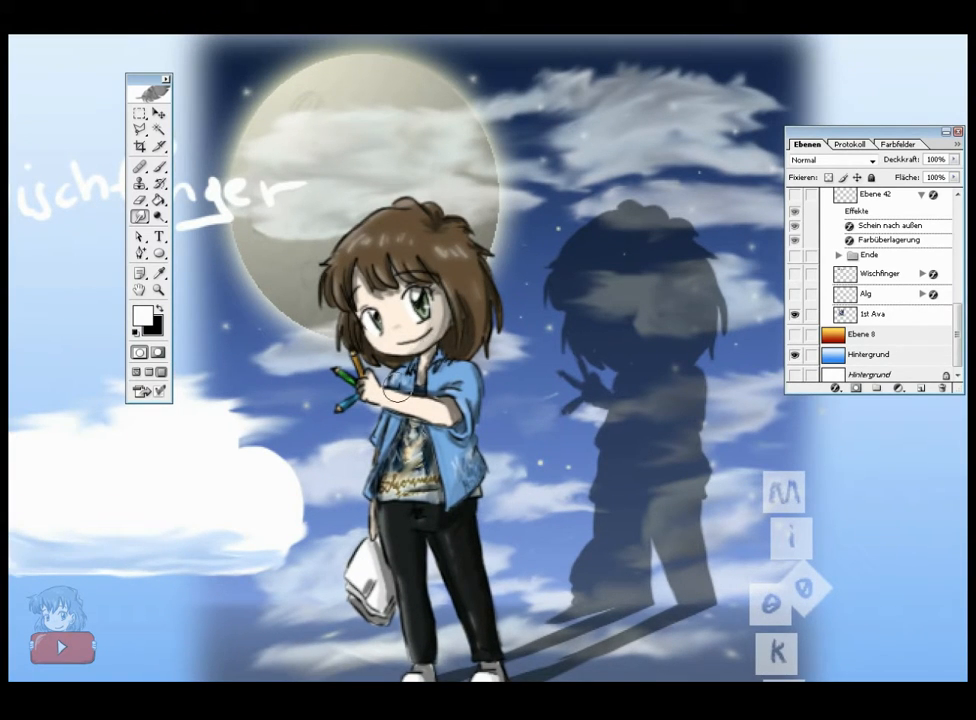
left_click_drag(453, 298, 468, 288)
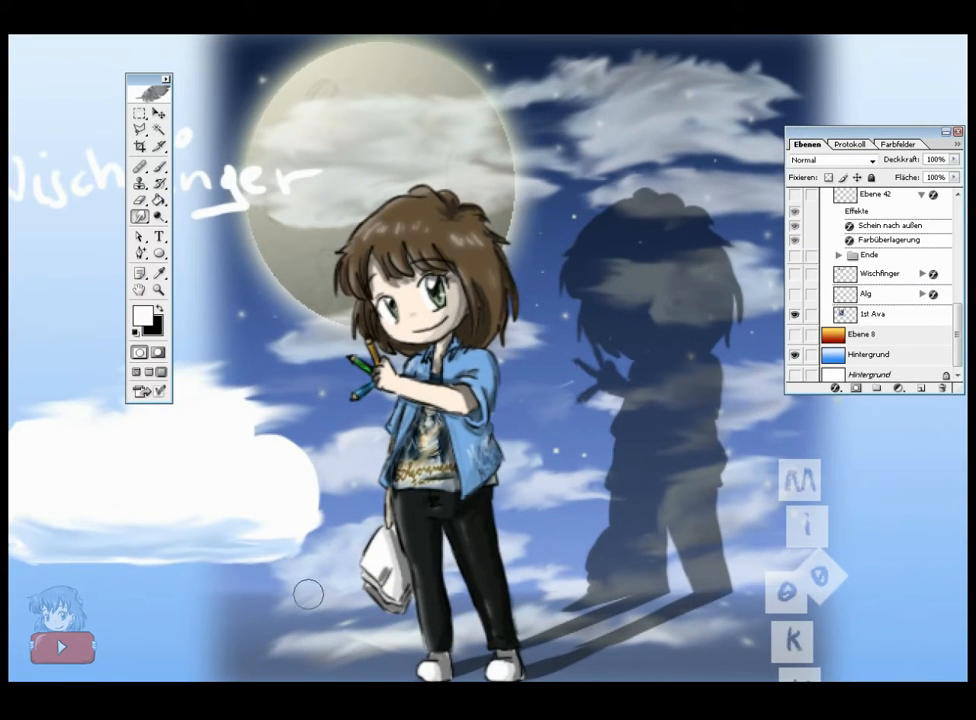
left_click_drag(500, 407, 482, 416)
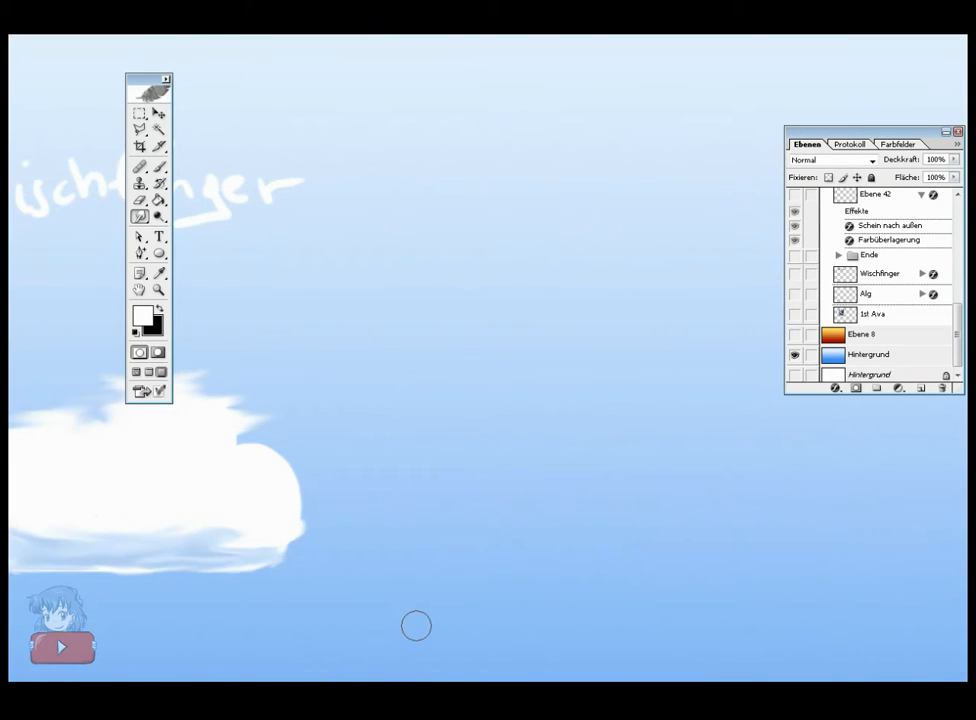
- Smudge the remaining smooth sides of the cloud into soft horizontal wisps
left_click_drag(416, 625, 564, 528)
mouse_move(499, 529)
left_mouse_down()
mouse_move(580, 505)
mouse_move(556, 495)
left_mouse_up()
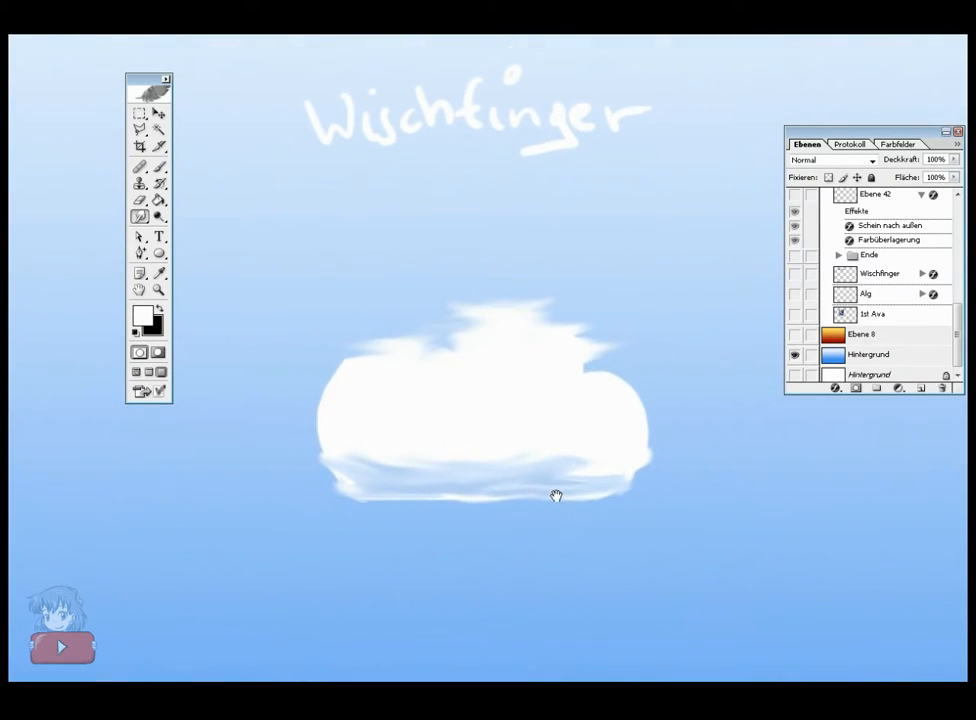
mouse_move(316, 417)
left_mouse_down()
mouse_move(394, 383)
mouse_move(366, 431)
left_mouse_up()
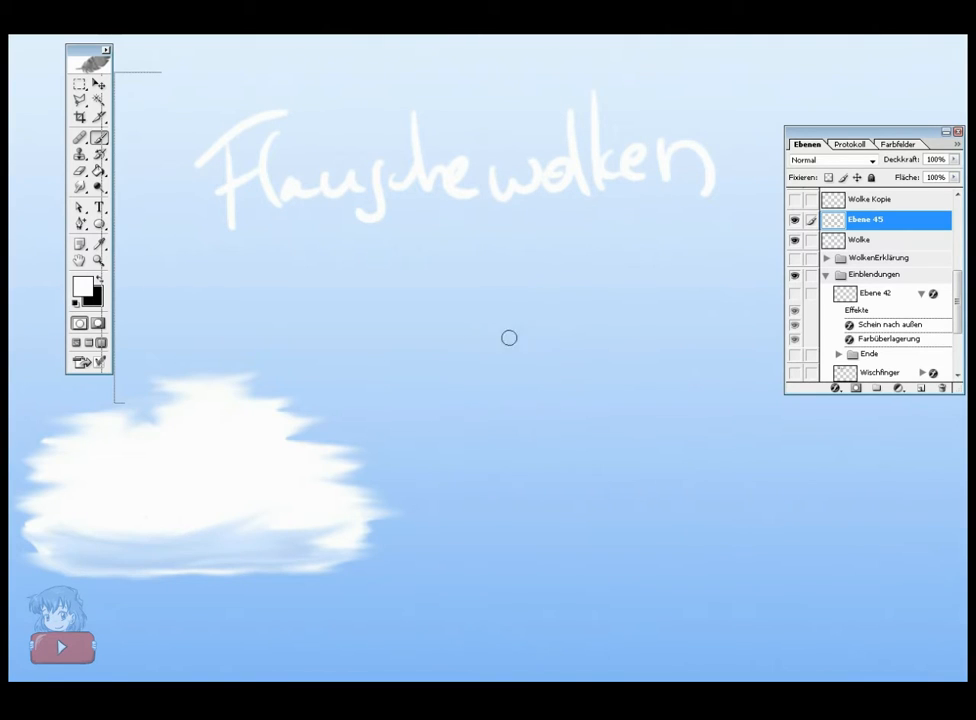
- Choose the rough textured 36 px brush tip for painting on layer Ebene 45
right_click(468, 286)
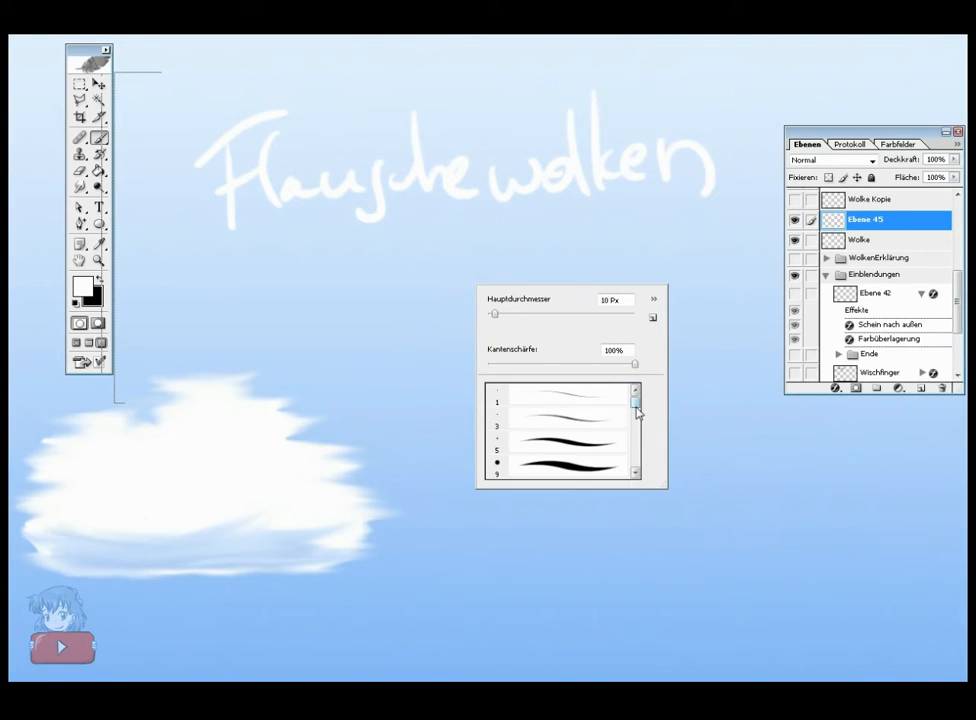
scroll(637, 410, "down", 5)
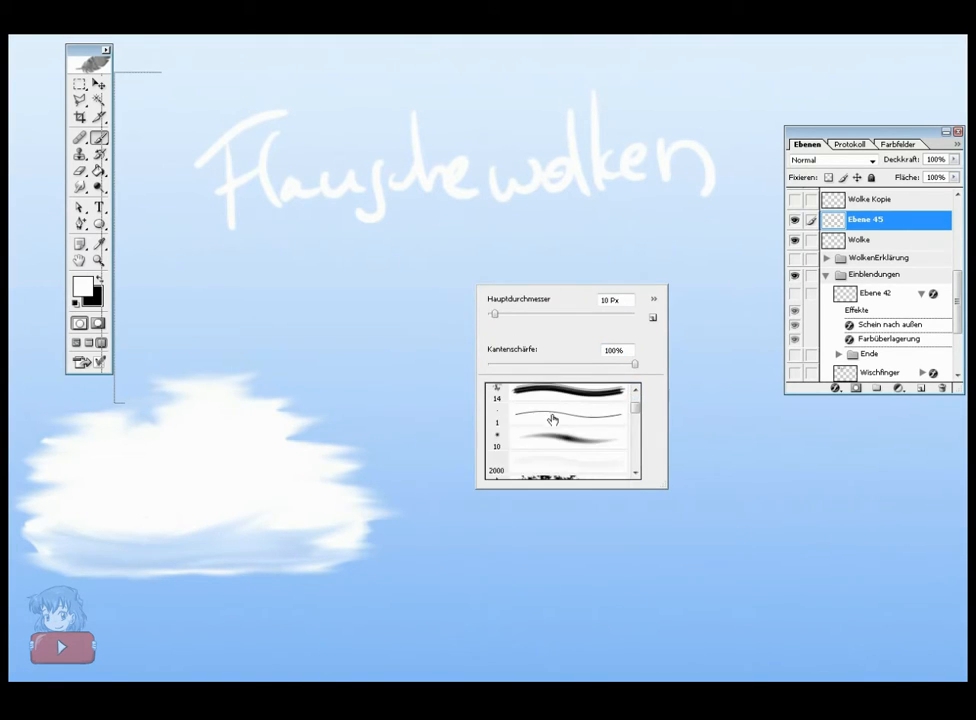
scroll(552, 420, "down", 6)
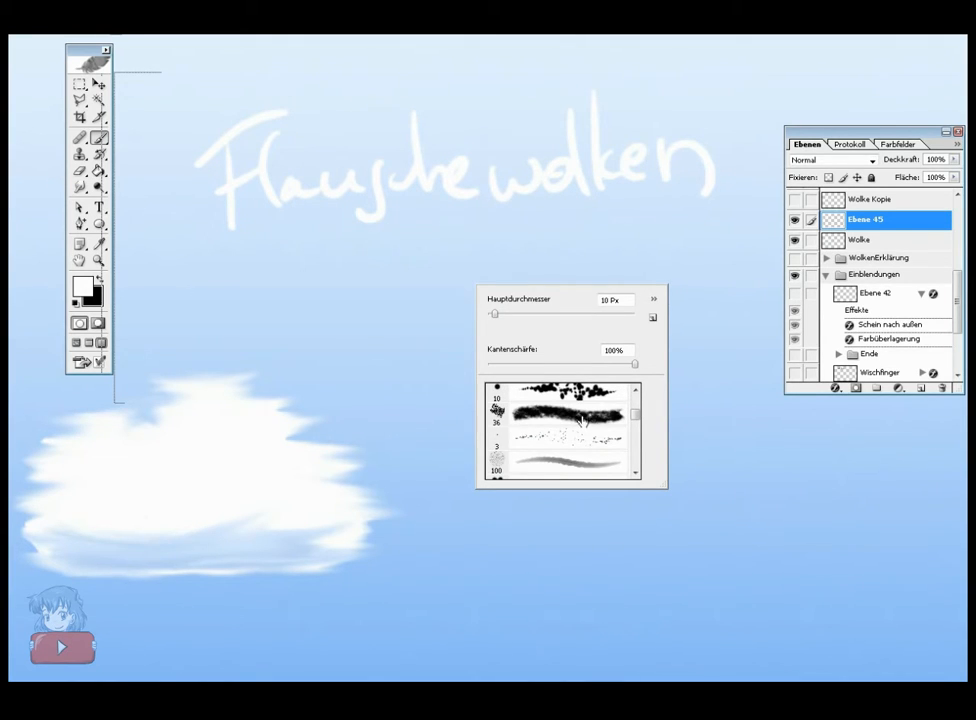
left_click(520, 415)
key("Return")
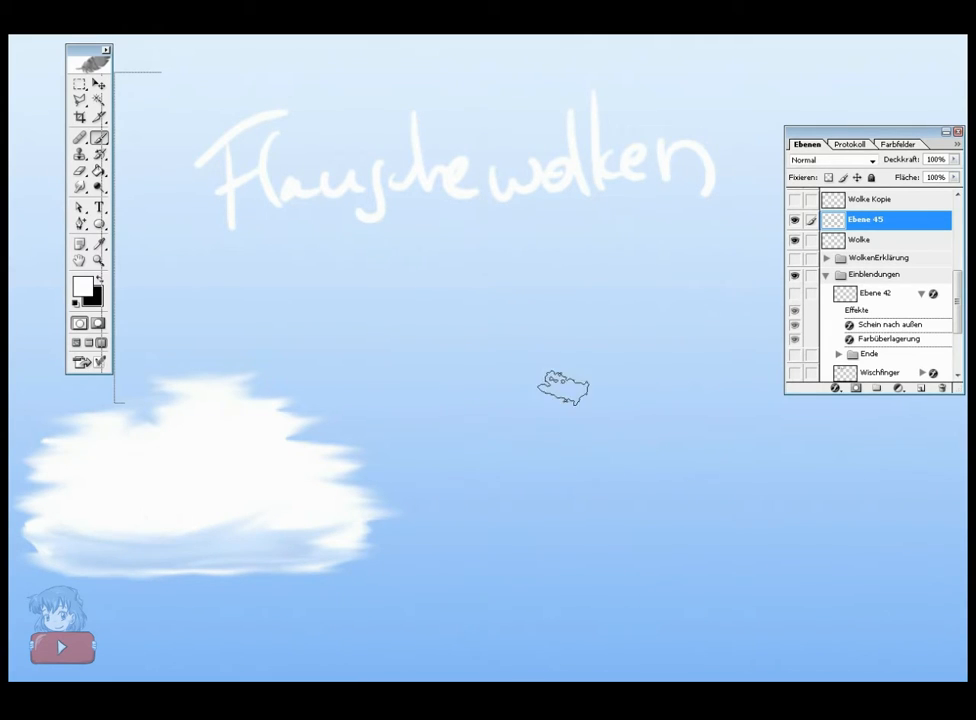
- Paint a trial fluffy cloud with the textured brush beside the smudged cloud
mouse_move(560, 390)
left_mouse_down()
mouse_move(568, 392)
mouse_move(556, 400)
left_mouse_up()
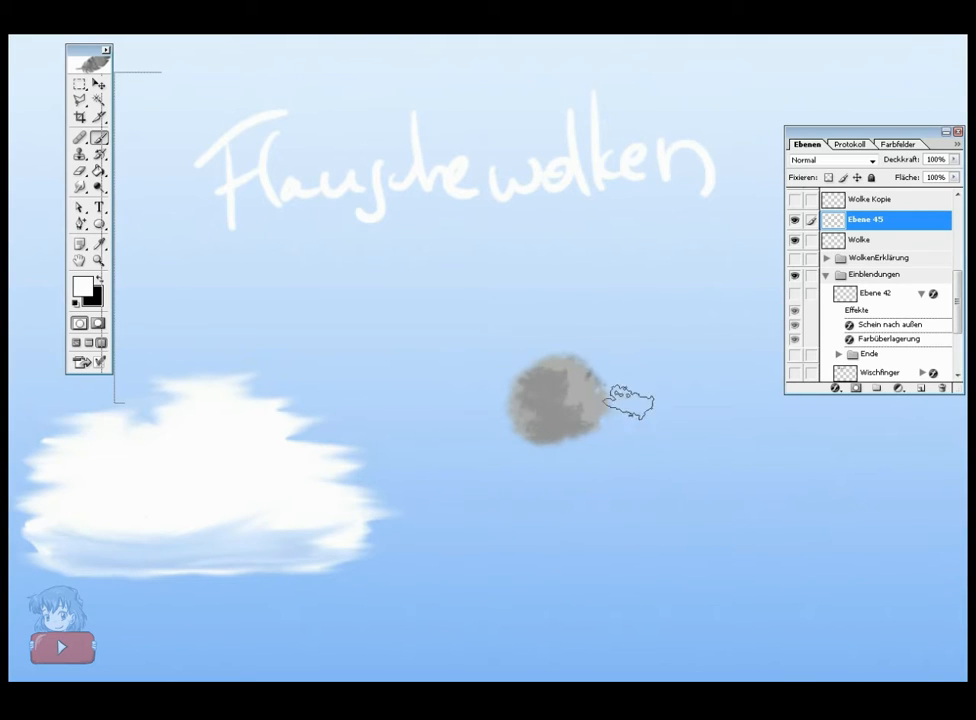
mouse_move(632, 399)
left_mouse_down()
mouse_move(705, 441)
mouse_move(580, 418)
mouse_move(470, 426)
mouse_move(682, 451)
mouse_move(590, 491)
mouse_move(495, 466)
mouse_move(722, 458)
mouse_move(720, 424)
mouse_move(628, 386)
left_mouse_up()
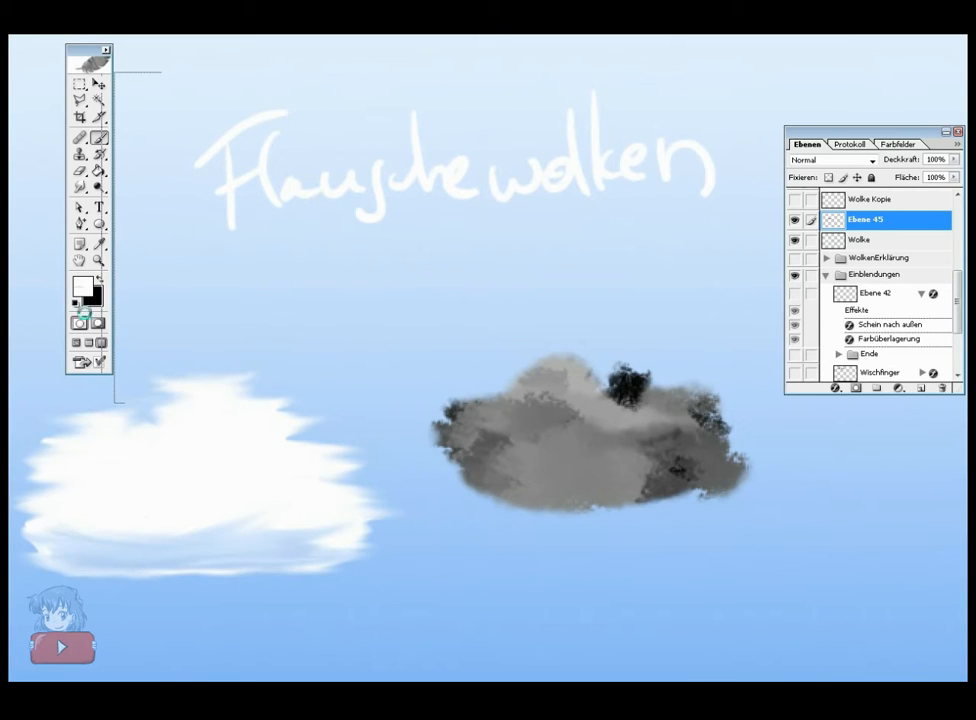
- Set the background colour to the pale sky blue D2E5FD sampled from the canvas
left_click(92, 298)
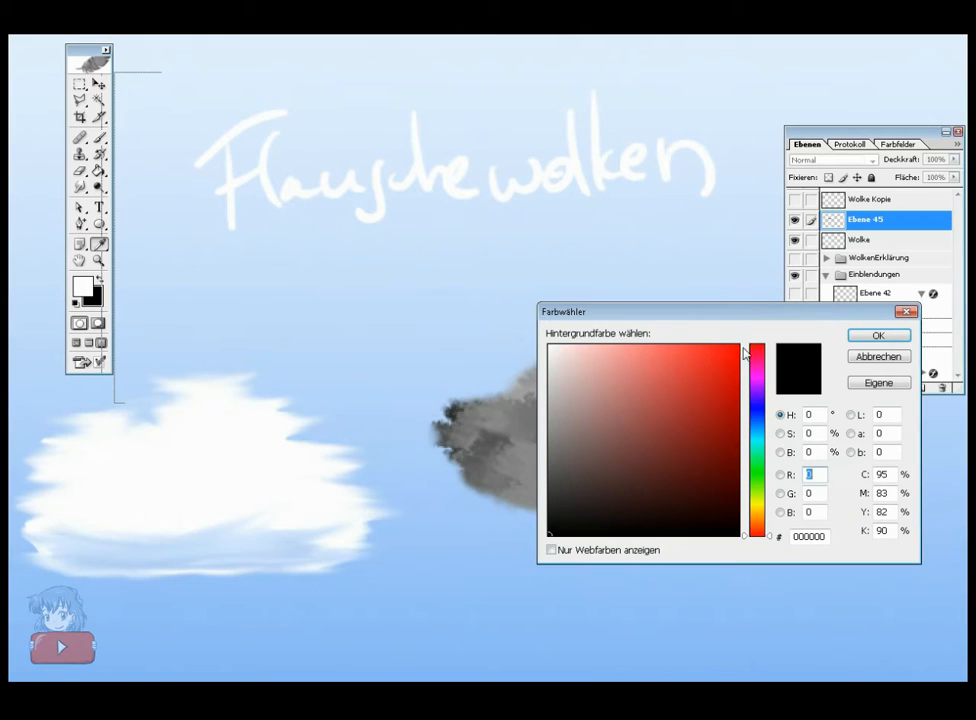
left_click(529, 227)
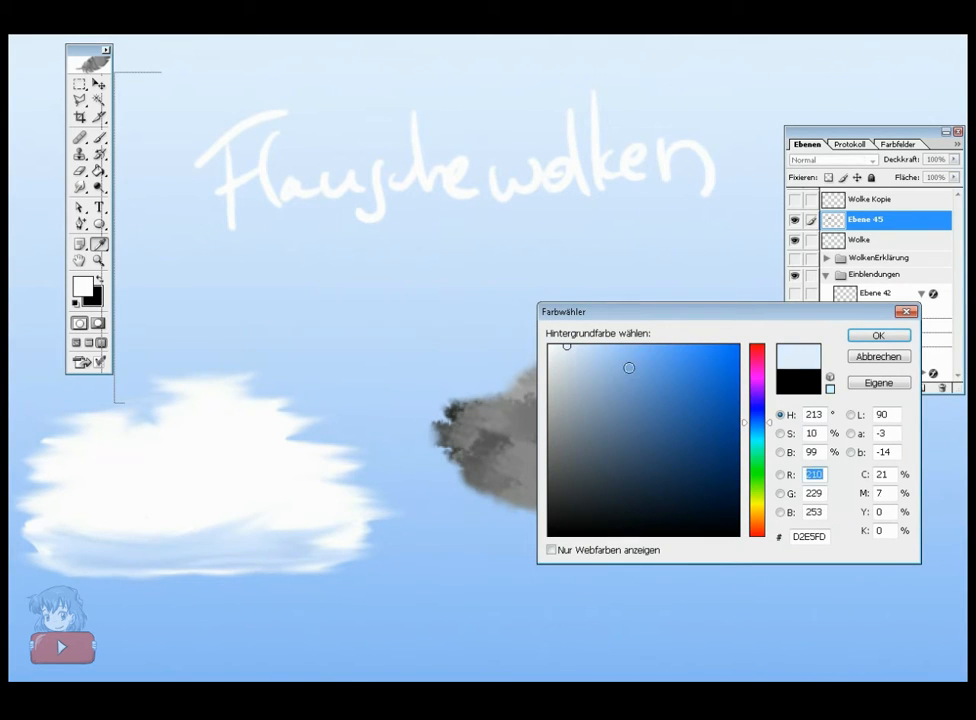
left_click(878, 335)
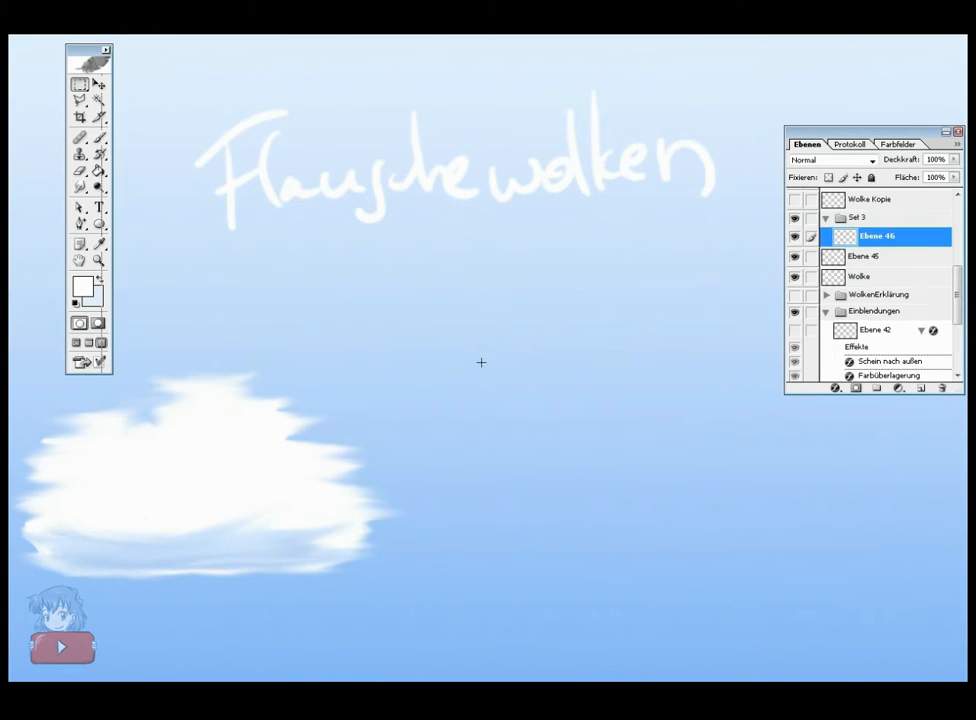
- Paint a pale fluffy cloud on layer Ebene 46 with the textured brush and shift it slightly lower in the sky
key("b")
left_click(505, 366)
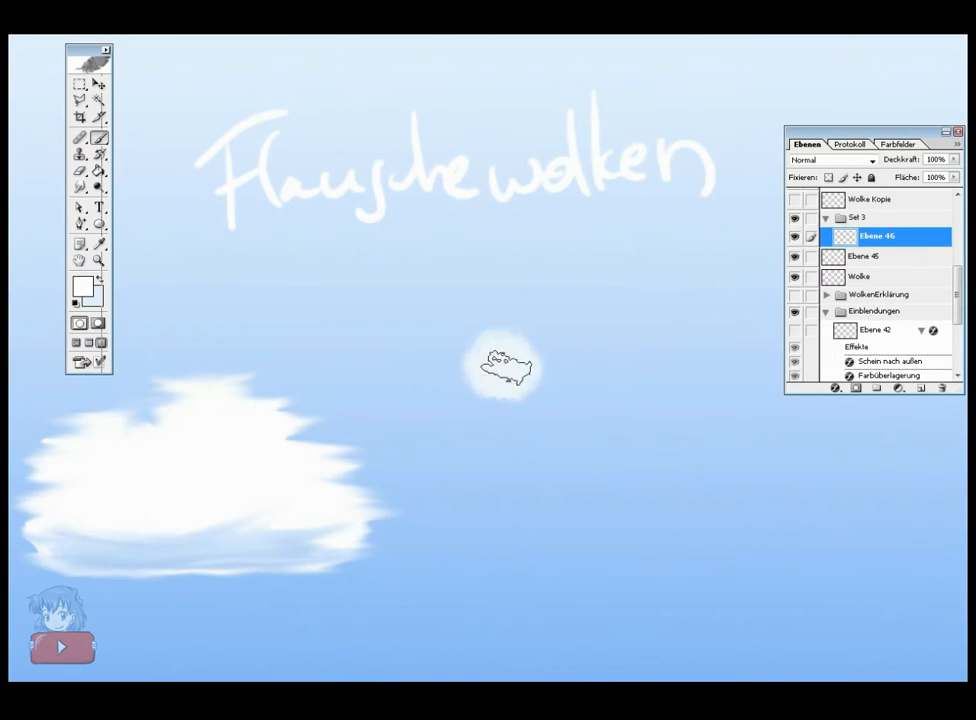
mouse_move(505, 368)
left_mouse_down()
mouse_move(641, 363)
mouse_move(700, 394)
mouse_move(577, 365)
mouse_move(476, 367)
mouse_move(465, 415)
mouse_move(526, 436)
mouse_move(521, 448)
mouse_move(534, 413)
mouse_move(707, 420)
mouse_move(645, 442)
mouse_move(484, 358)
mouse_move(547, 343)
mouse_move(608, 343)
mouse_move(701, 381)
mouse_move(692, 383)
mouse_move(697, 438)
mouse_move(454, 472)
mouse_move(450, 458)
mouse_move(733, 442)
left_mouse_up()
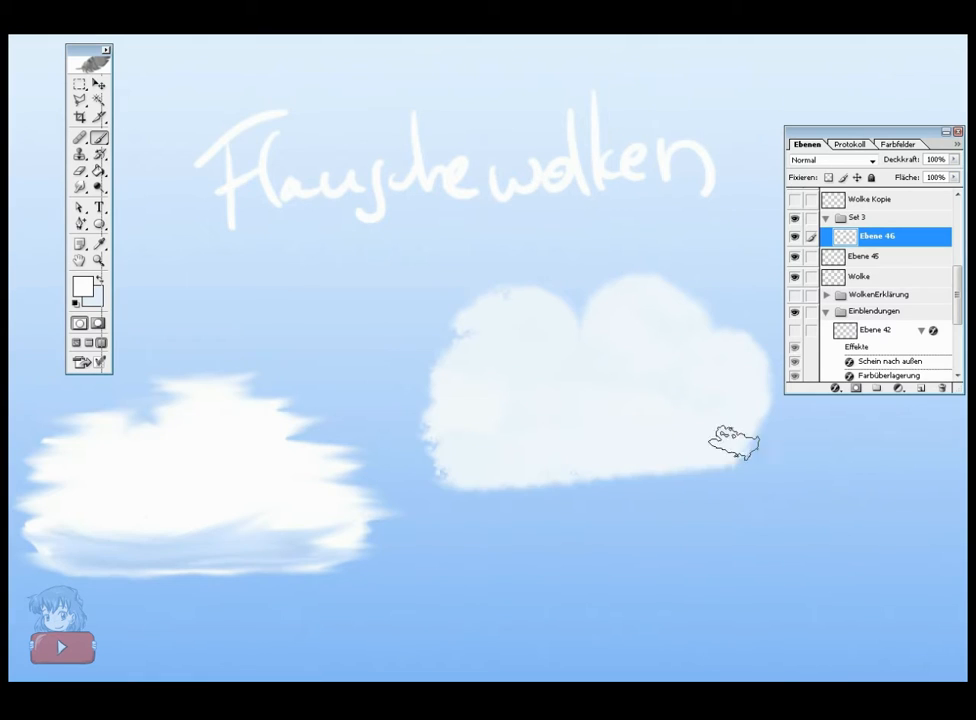
key("v")
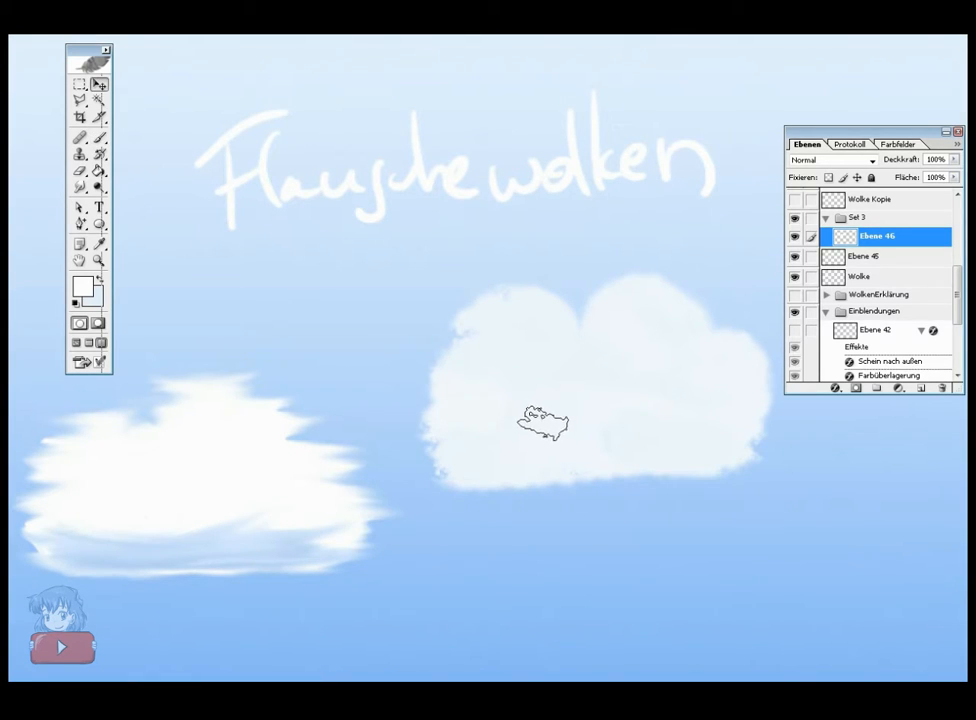
mouse_move(530, 412)
left_mouse_down()
mouse_move(560, 431)
mouse_move(571, 464)
mouse_move(553, 451)
mouse_move(558, 475)
mouse_move(566, 463)
left_mouse_up()
key("b")
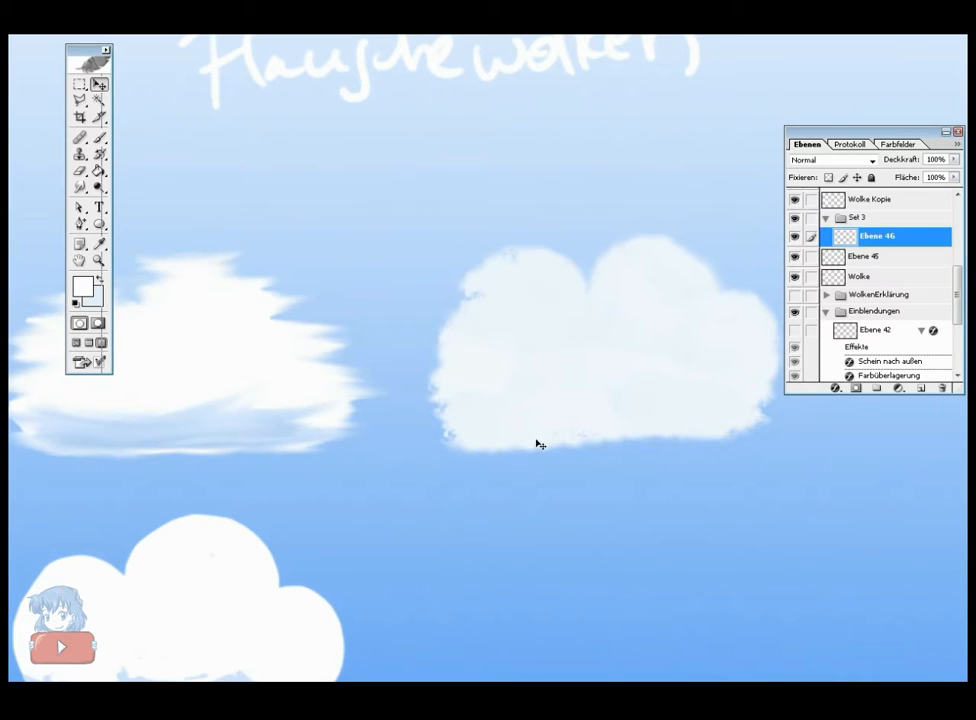
left_click_drag(506, 371, 479, 334)
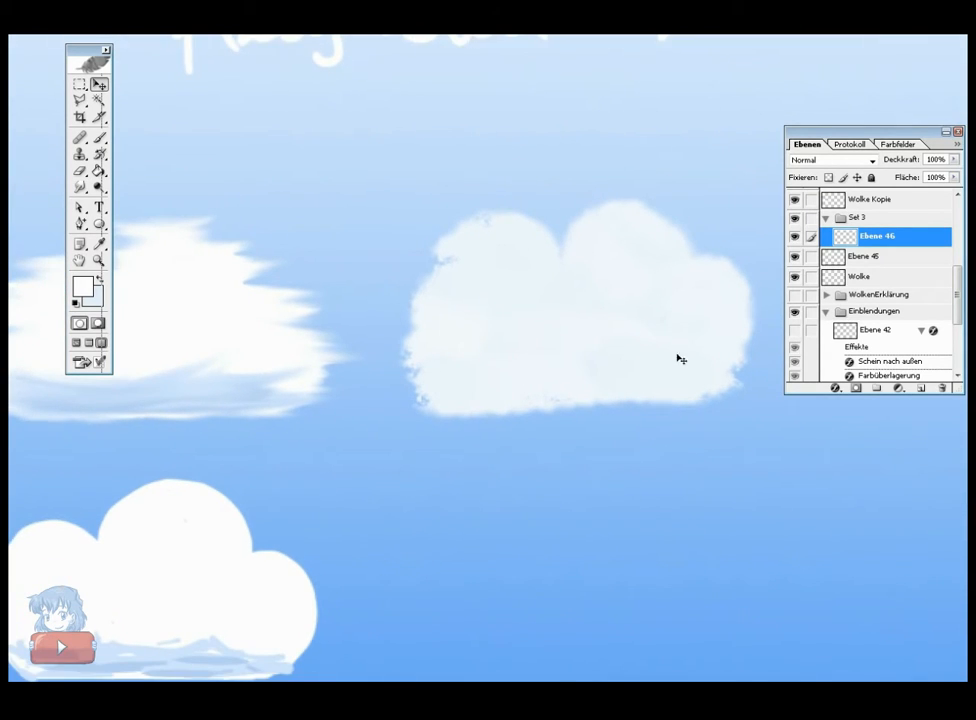
- Duplicate the Ebene 46 layer and place the copied cloud directly below the original
right_click(888, 244)
left_click(870, 286)
key("Return")
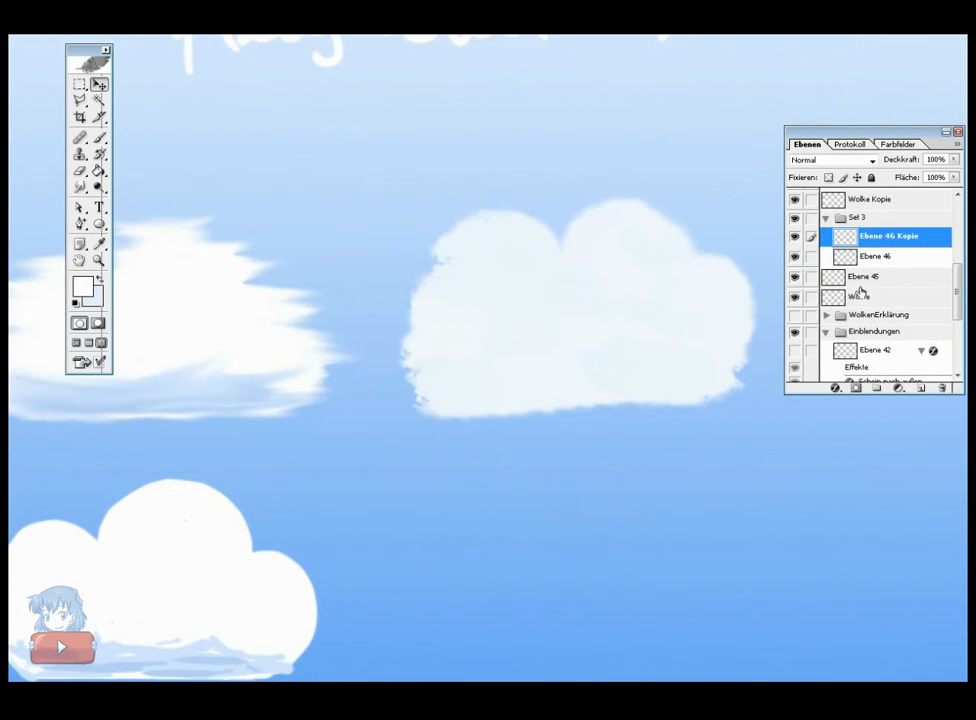
left_click_drag(625, 316, 586, 589)
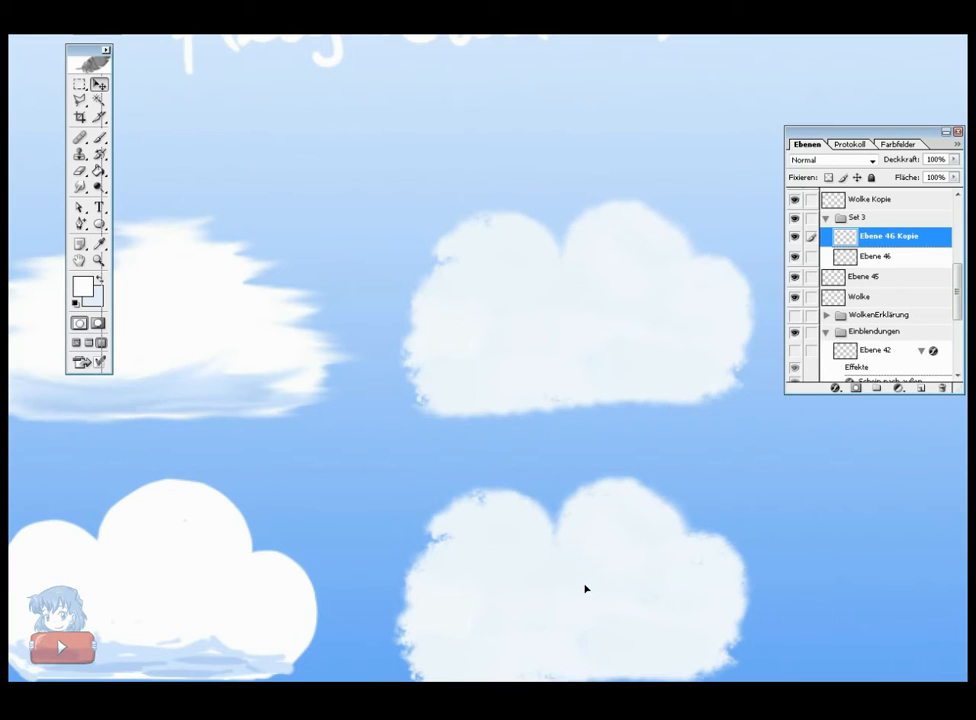
left_click_drag(397, 403, 353, 292)
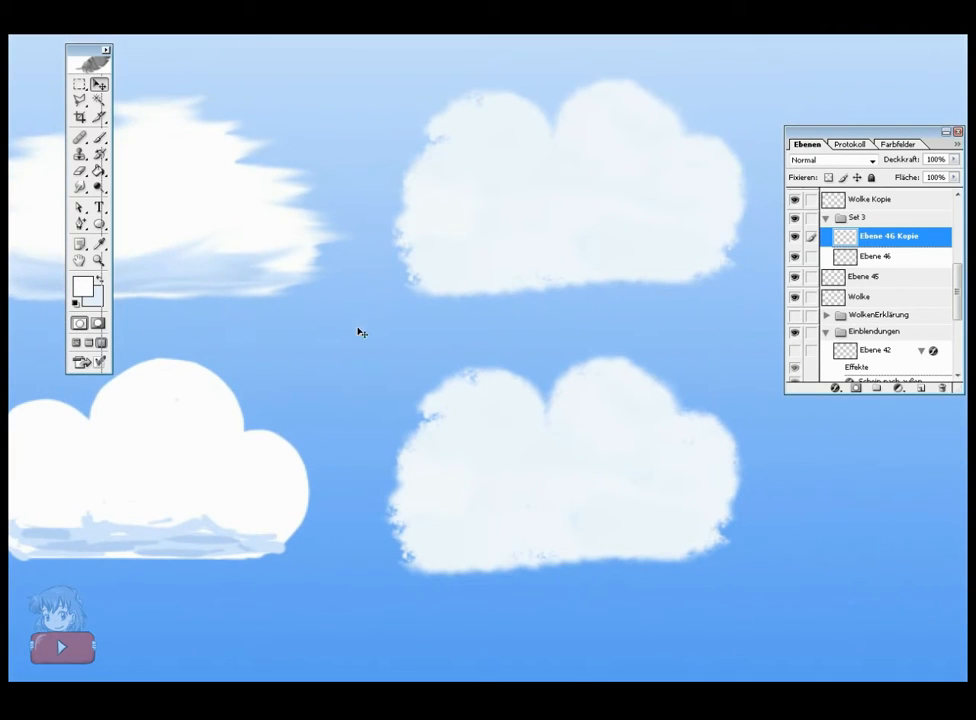
left_click_drag(483, 456, 502, 478)
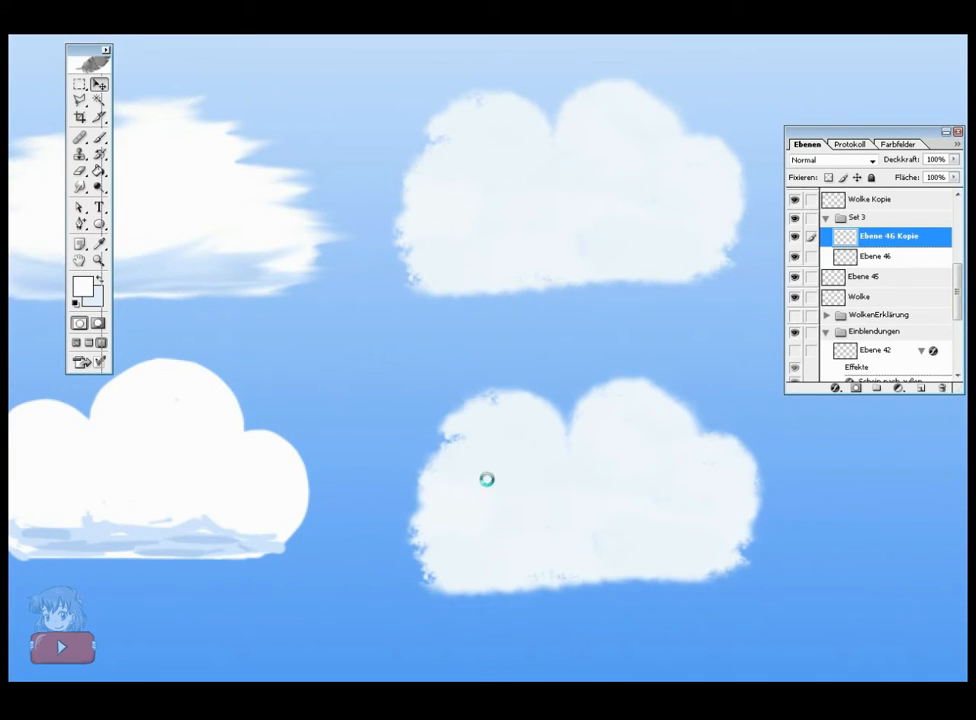
- Set up the Smudge tool with the rough textured 36 px brush tip
left_click(80, 187)
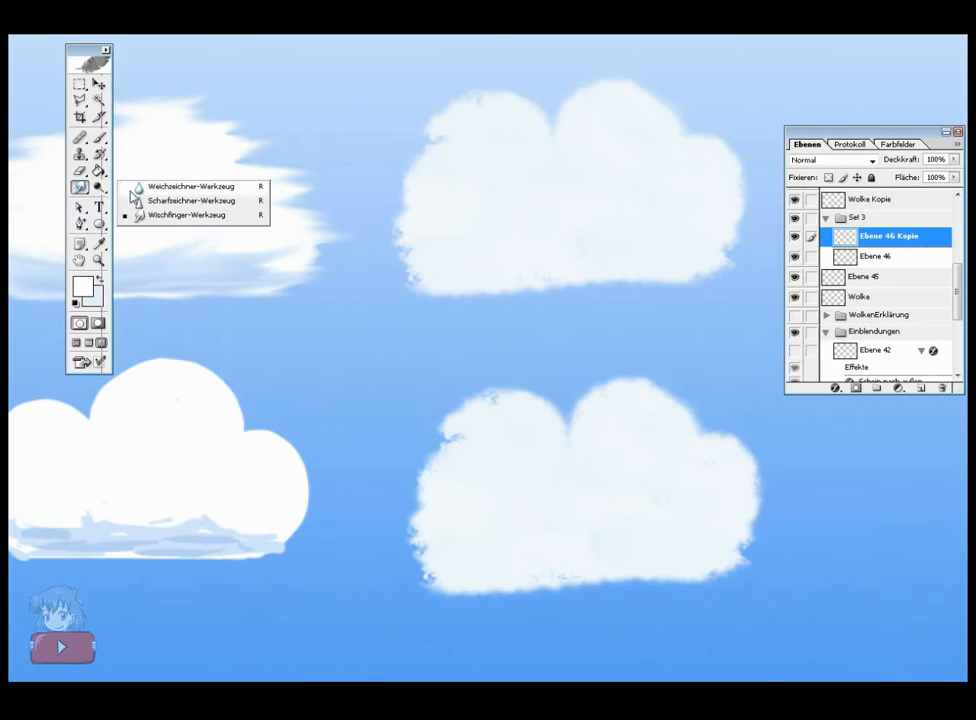
left_click(144, 215)
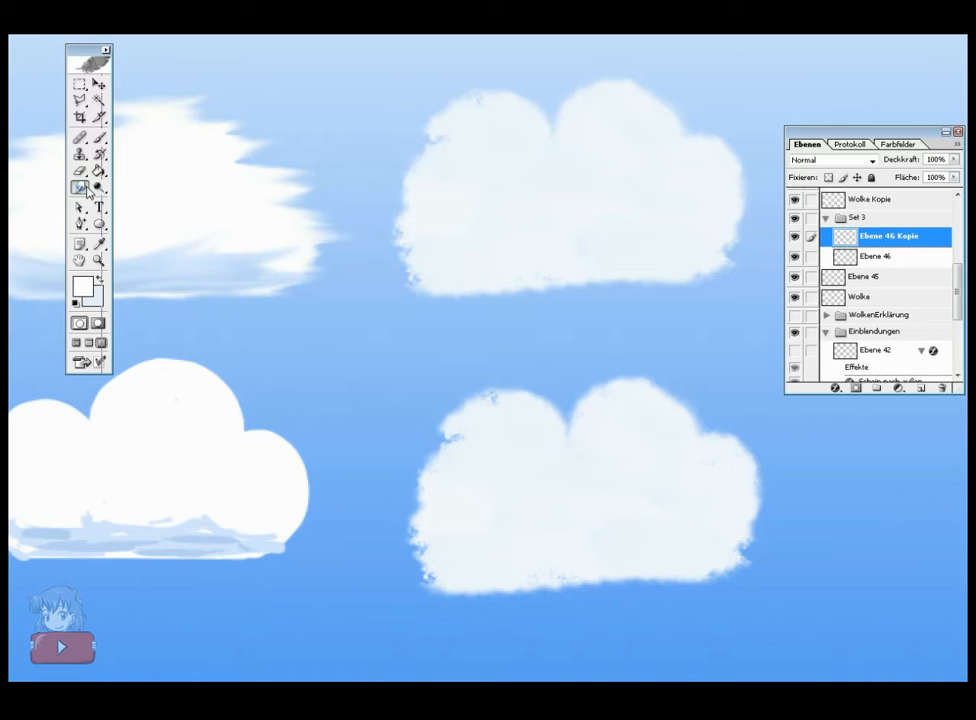
right_click(483, 345)
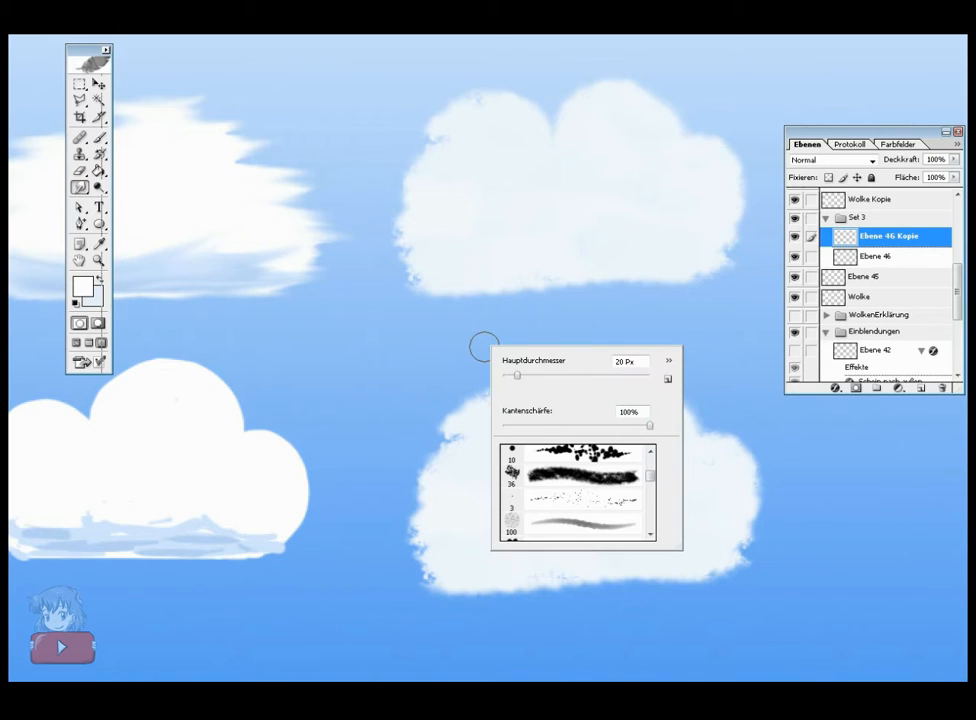
left_click(564, 477)
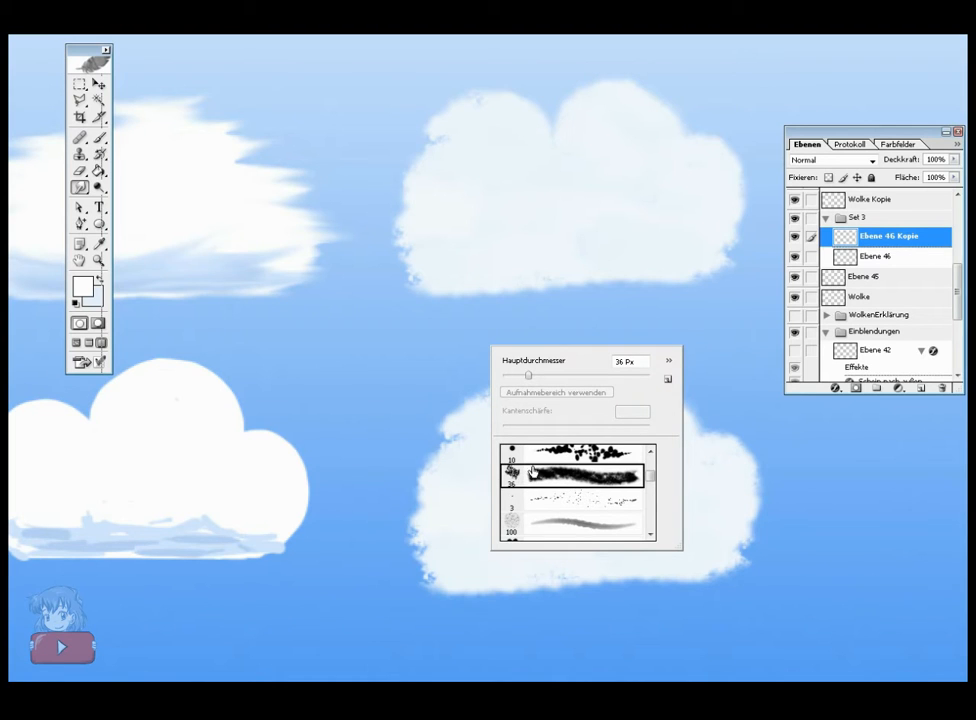
left_click(394, 38)
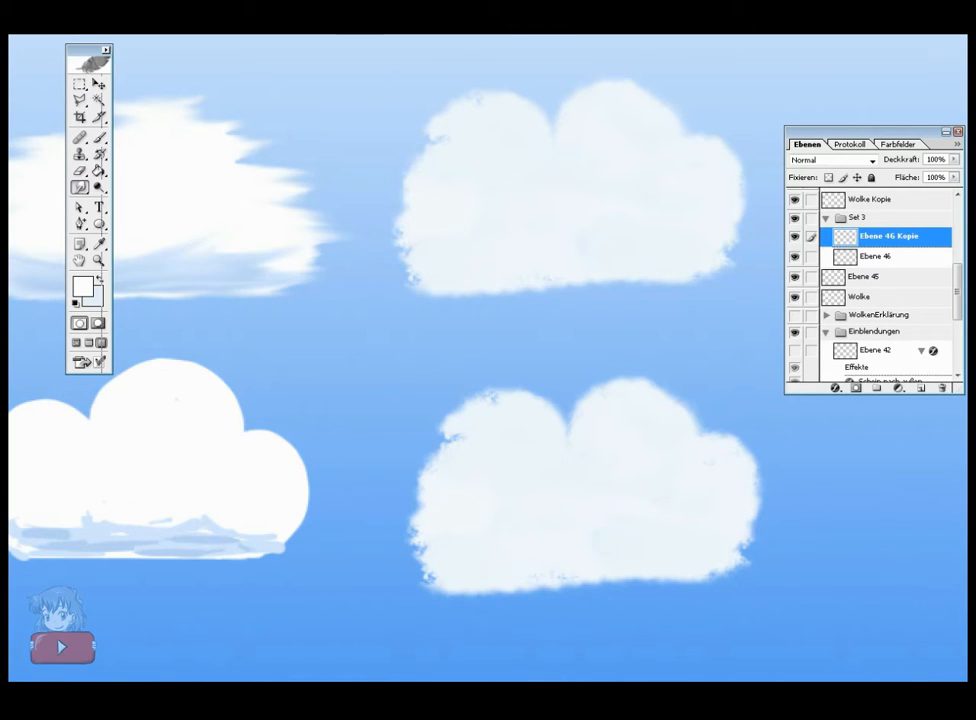
- Smudge the copied cloud's edges and interior all around into soft, fluffy wisps
mouse_move(437, 414)
left_mouse_down()
mouse_move(431, 312)
mouse_move(462, 375)
left_mouse_up()
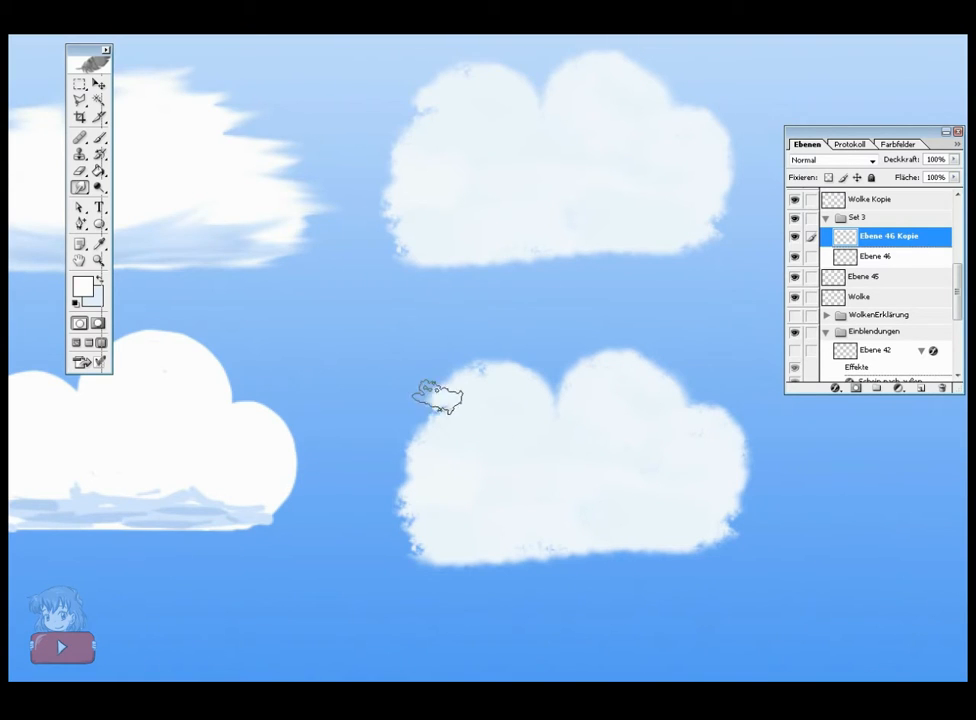
mouse_move(440, 394)
left_mouse_down()
mouse_move(396, 452)
mouse_move(420, 485)
mouse_move(403, 481)
mouse_move(427, 524)
mouse_move(404, 520)
mouse_move(399, 530)
mouse_move(422, 539)
mouse_move(489, 397)
mouse_move(472, 387)
mouse_move(499, 381)
mouse_move(580, 400)
mouse_move(565, 362)
mouse_move(554, 380)
mouse_move(478, 354)
mouse_move(478, 335)
mouse_move(414, 386)
left_mouse_up()
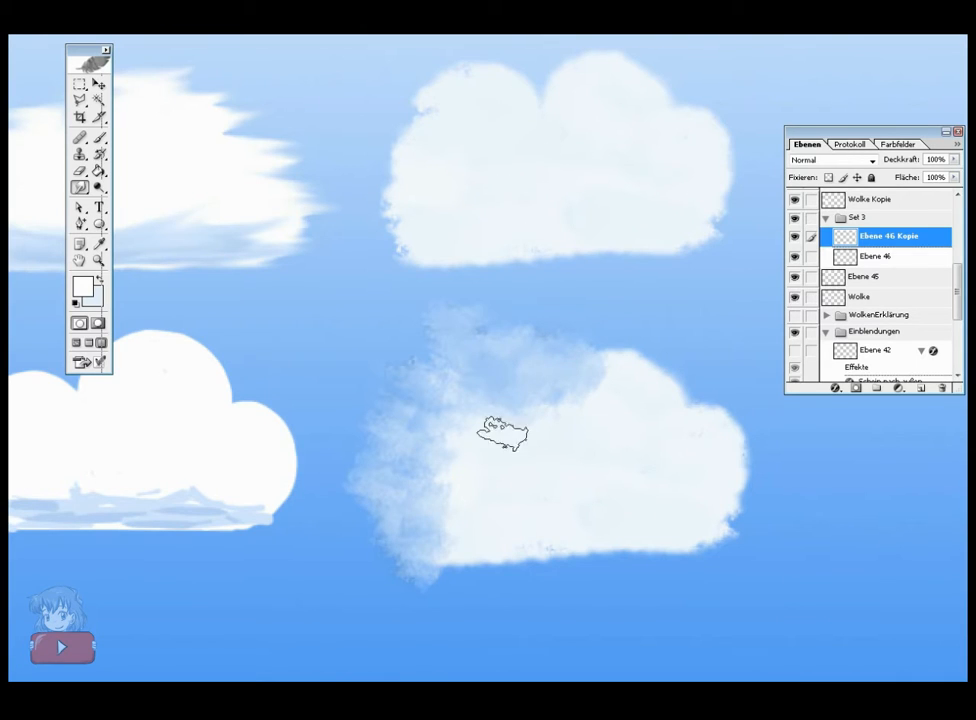
mouse_move(460, 422)
left_mouse_down()
mouse_move(528, 445)
mouse_move(508, 417)
mouse_move(543, 437)
mouse_move(622, 366)
mouse_move(720, 416)
mouse_move(726, 451)
mouse_move(716, 489)
mouse_move(694, 515)
mouse_move(660, 446)
mouse_move(609, 401)
mouse_move(581, 331)
mouse_move(619, 316)
mouse_move(599, 379)
mouse_move(664, 316)
mouse_move(691, 390)
mouse_move(666, 382)
mouse_move(720, 305)
mouse_move(710, 402)
mouse_move(755, 357)
mouse_move(710, 404)
mouse_move(519, 327)
mouse_move(467, 381)
mouse_move(479, 386)
mouse_move(459, 444)
mouse_move(478, 451)
mouse_move(537, 400)
mouse_move(590, 458)
mouse_move(456, 489)
left_mouse_up()
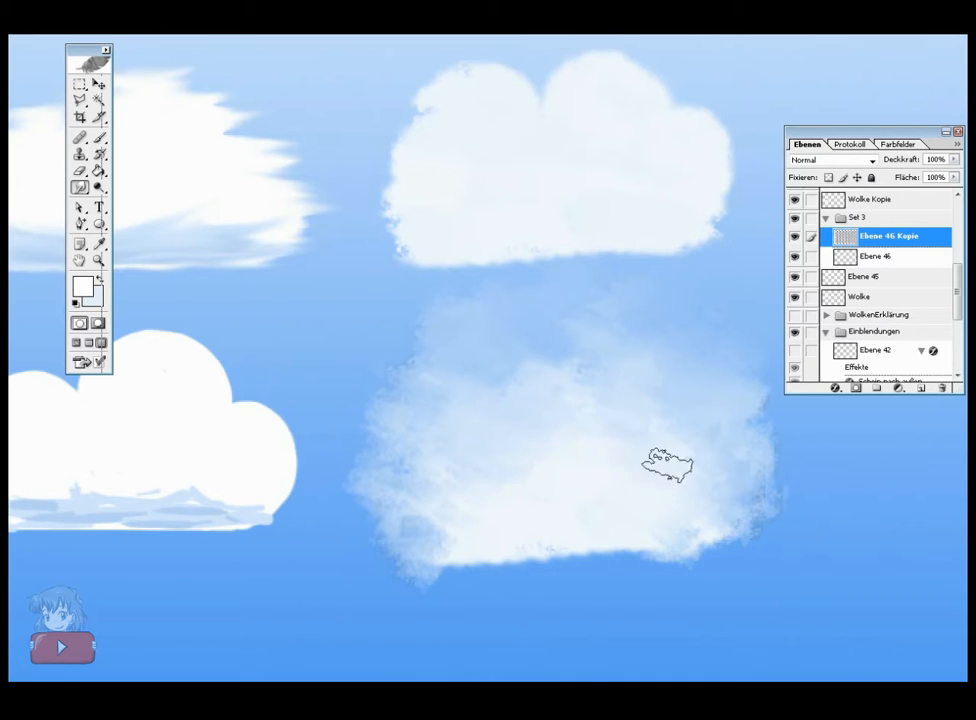
mouse_move(525, 492)
left_mouse_down()
mouse_move(513, 417)
mouse_move(561, 467)
mouse_move(630, 458)
mouse_move(660, 462)
left_mouse_up()
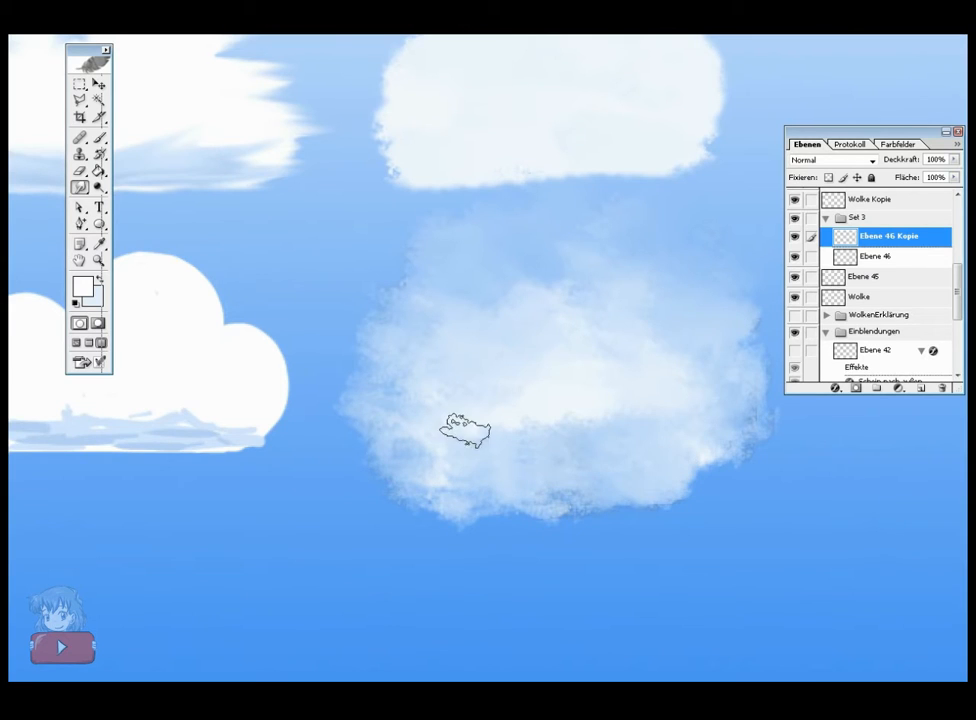
mouse_move(551, 475)
left_mouse_down()
mouse_move(492, 546)
mouse_move(463, 421)
mouse_move(556, 523)
left_mouse_up()
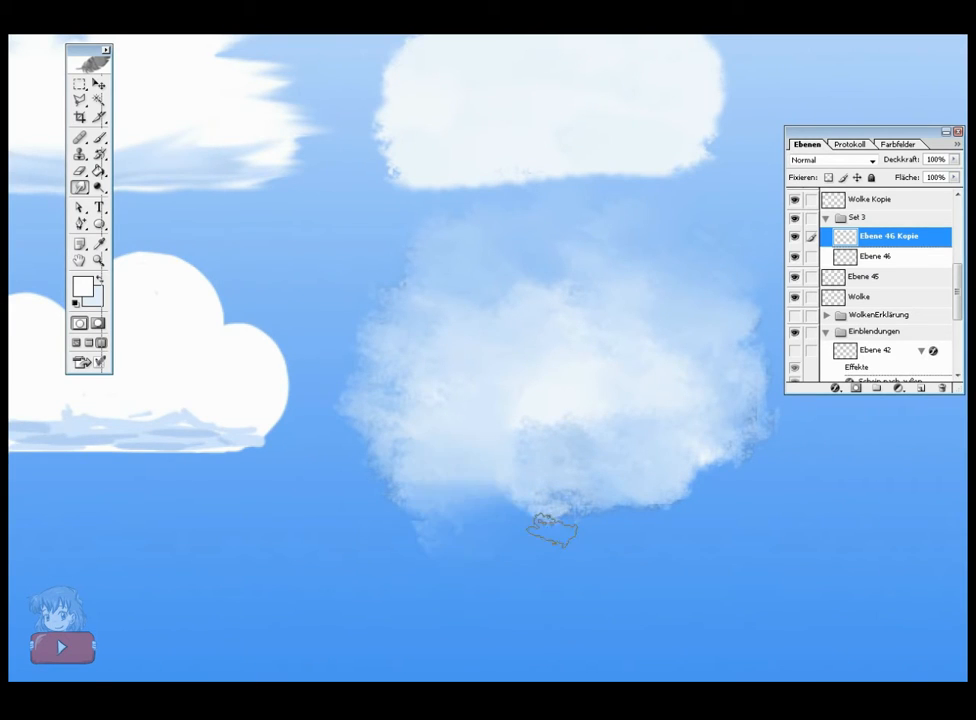
mouse_move(548, 445)
left_mouse_down()
mouse_move(630, 541)
mouse_move(615, 514)
mouse_move(646, 430)
mouse_move(689, 513)
mouse_move(679, 504)
mouse_move(494, 554)
mouse_move(443, 556)
mouse_move(448, 478)
mouse_move(472, 582)
mouse_move(421, 572)
mouse_move(415, 496)
mouse_move(500, 495)
left_mouse_up()
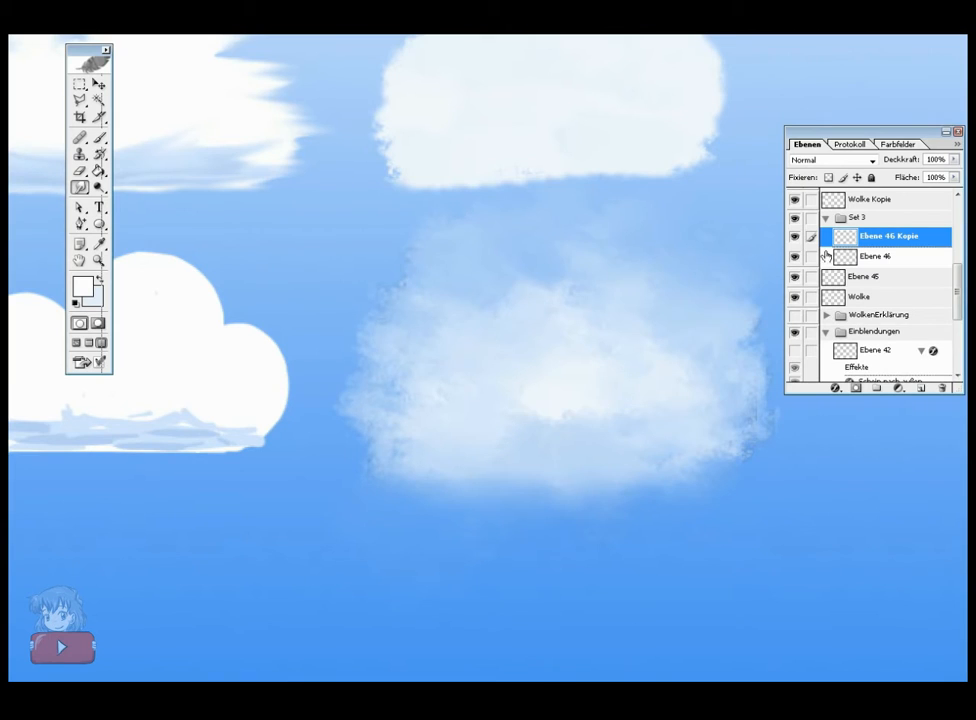
- Add a new layer above the copied cloud and try light blue B7D7FF shading across its lower part
left_click(921, 388)
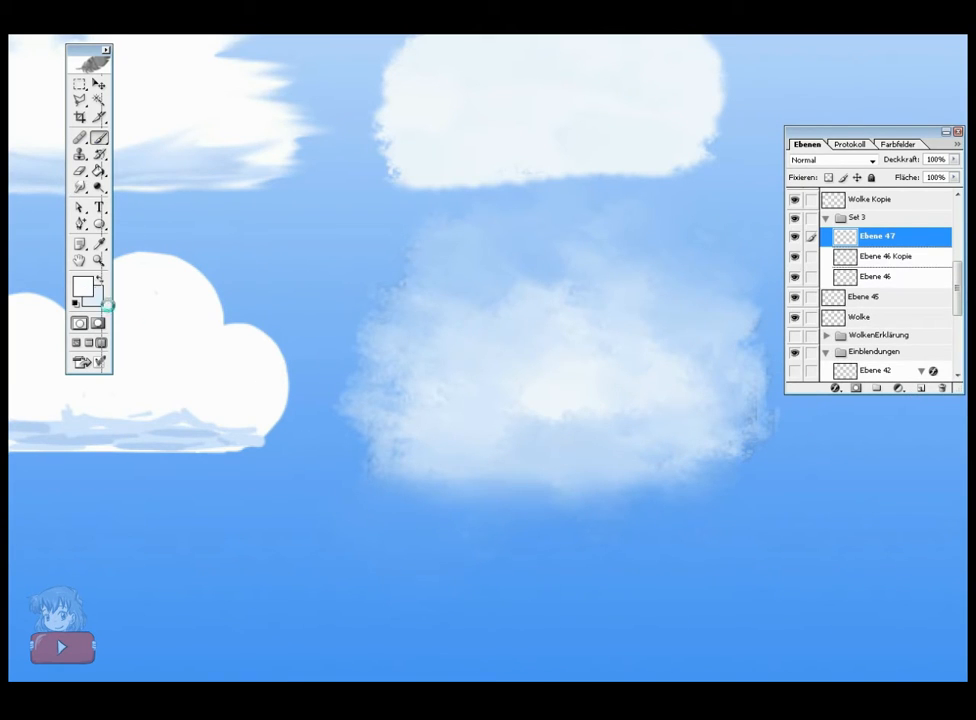
left_click(83, 287)
left_click(601, 345)
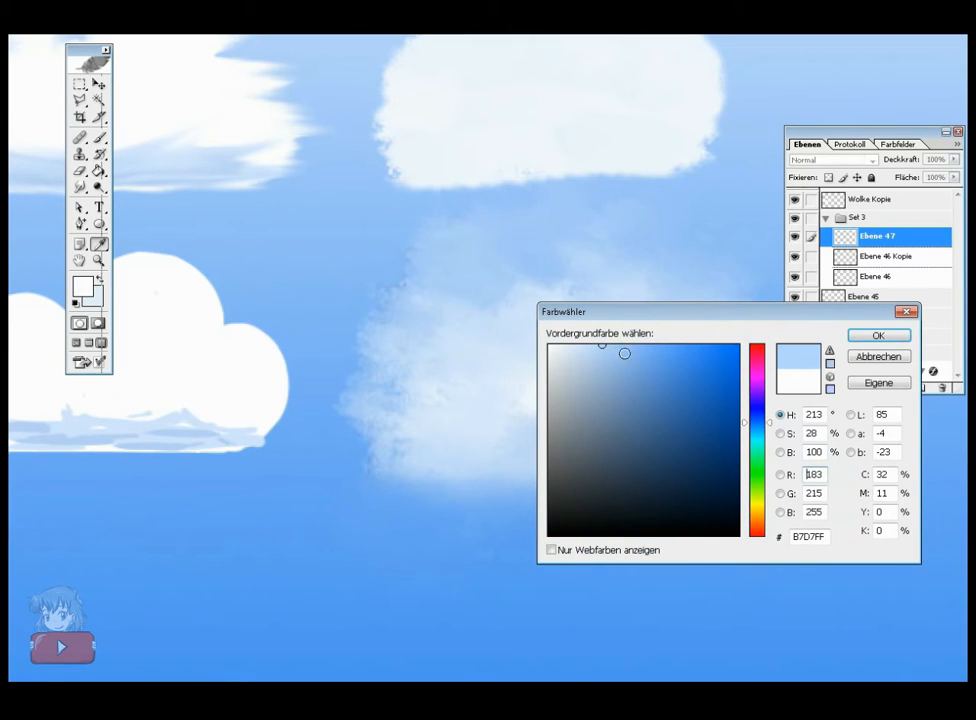
left_click(869, 336)
key("b")
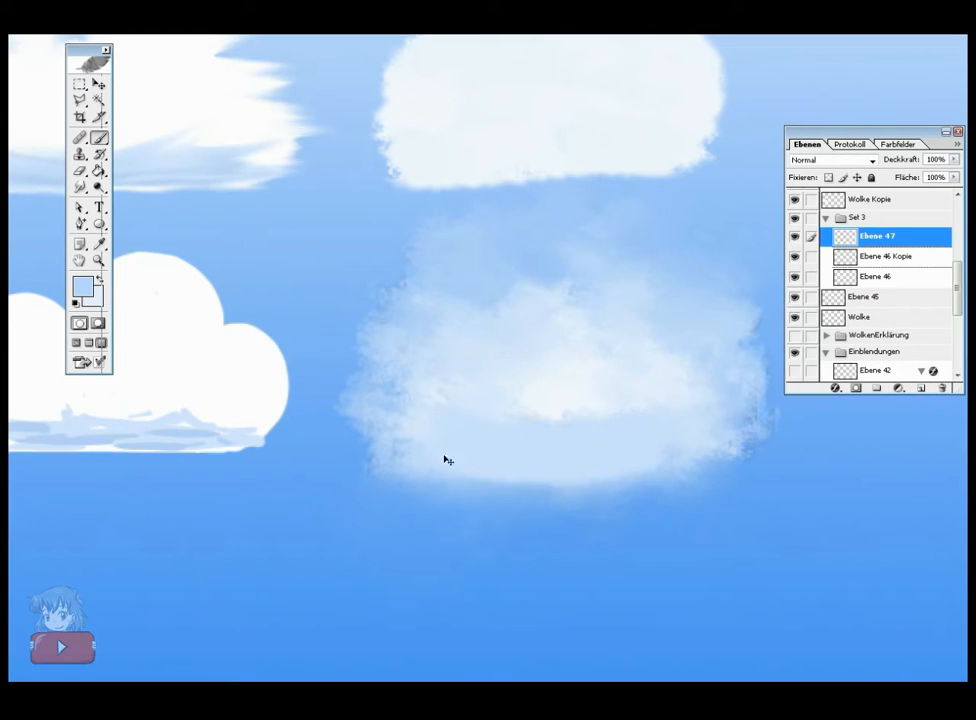
- Set the foreground colour to the darker blue 8CBAF3 and paint a shadow band across the cloud's lower part
left_click(83, 287)
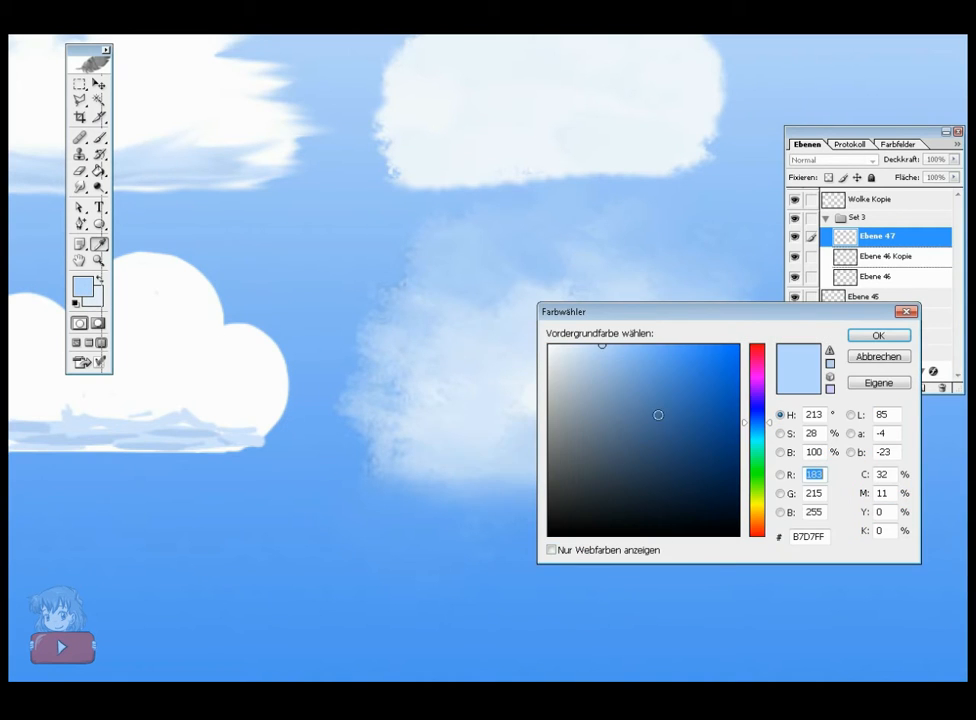
left_click(629, 353)
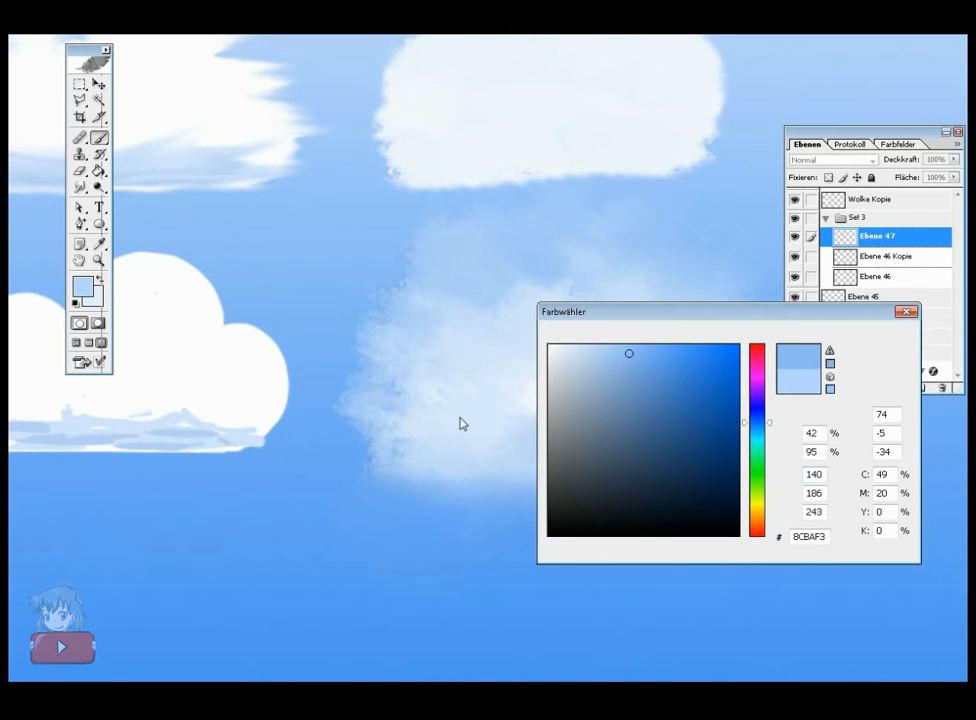
key("Return")
mouse_move(444, 432)
left_mouse_down()
mouse_move(572, 444)
mouse_move(640, 437)
left_mouse_up()
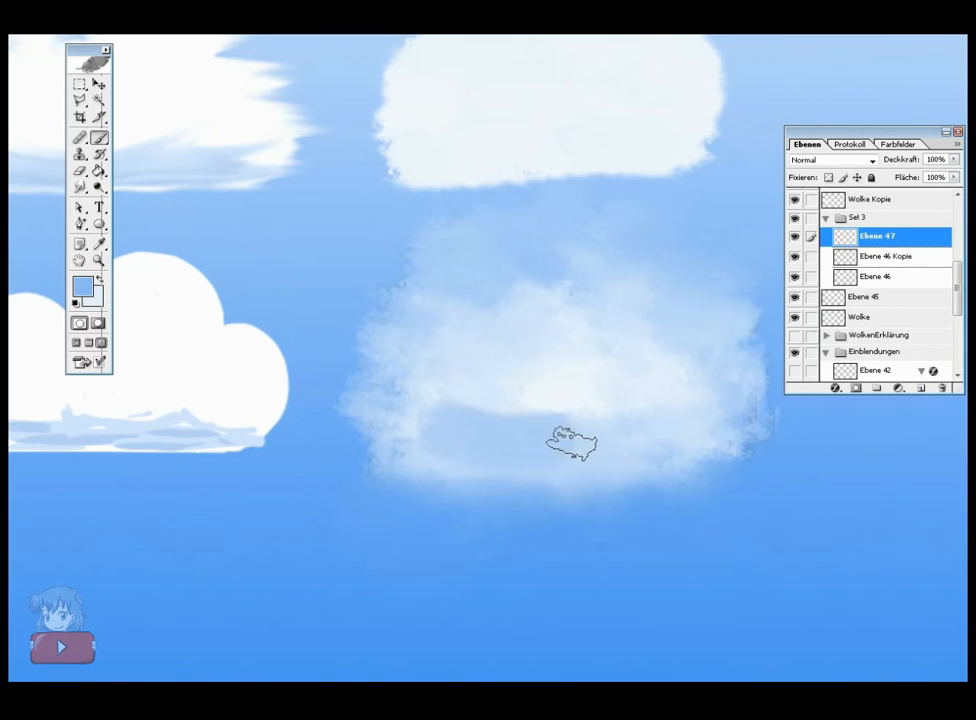
- Smudge the blue shadow band softly into the cloud's lower part
left_click(80, 186)
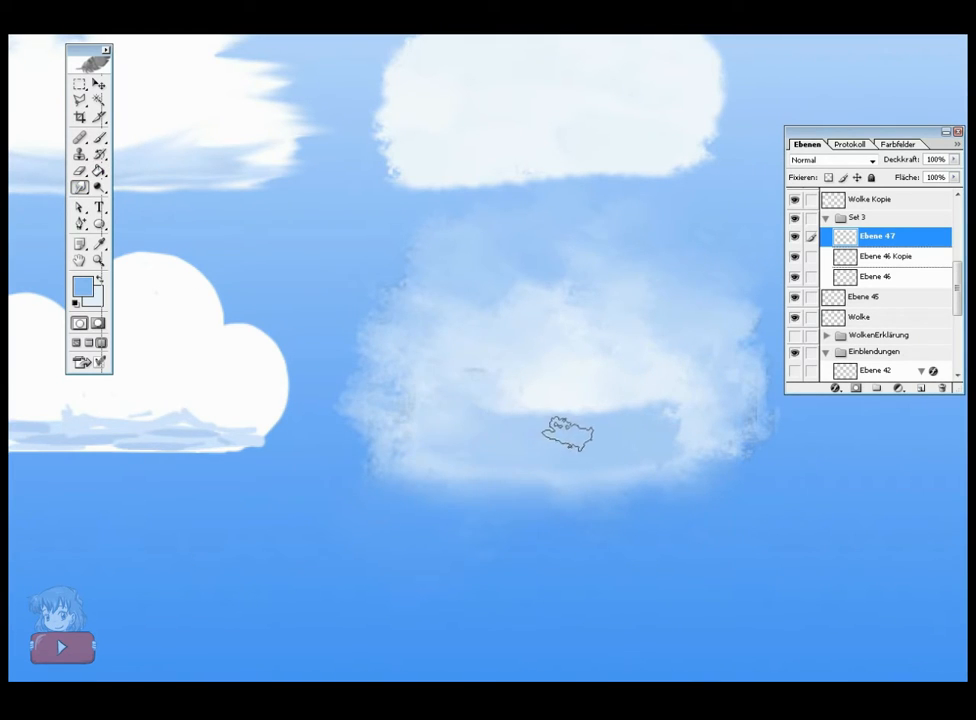
mouse_move(566, 429)
left_mouse_down()
mouse_move(639, 430)
mouse_move(672, 416)
mouse_move(560, 413)
left_mouse_up()
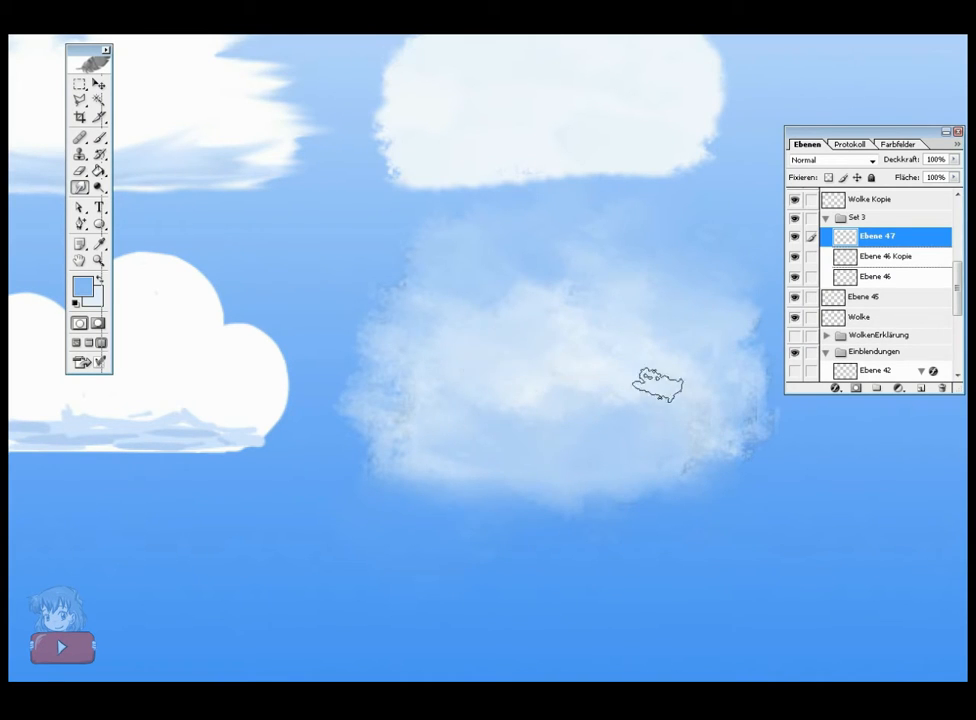
left_click_drag(521, 447, 493, 454)
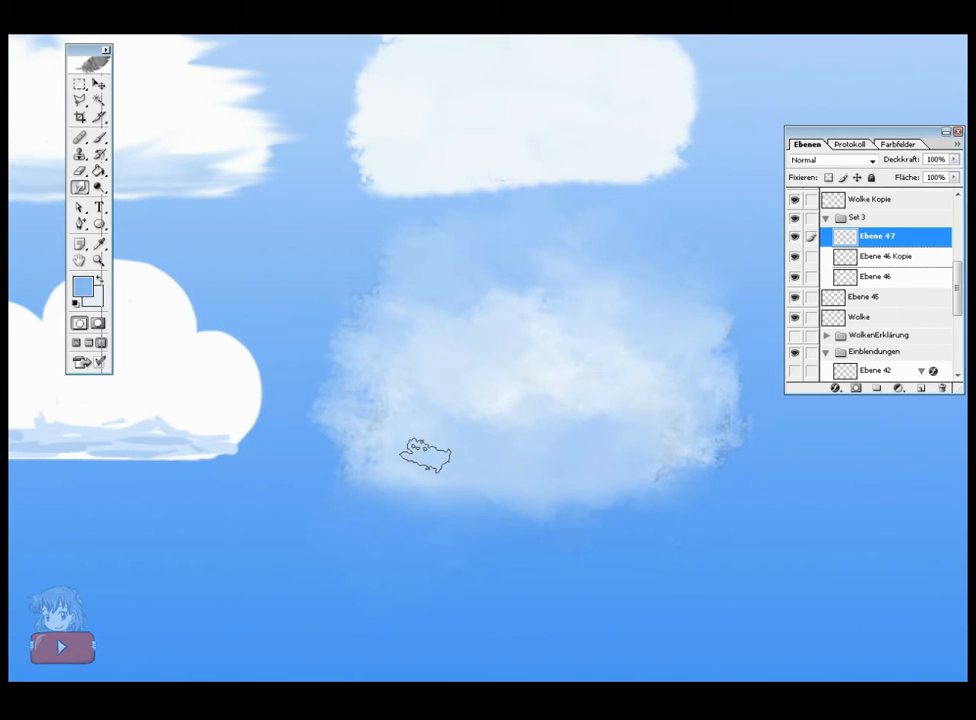
- Add another layer above the shadow and set both the foreground and background colours to white (FFFFFF) for the brush
left_click(921, 388)
left_click(82, 287)
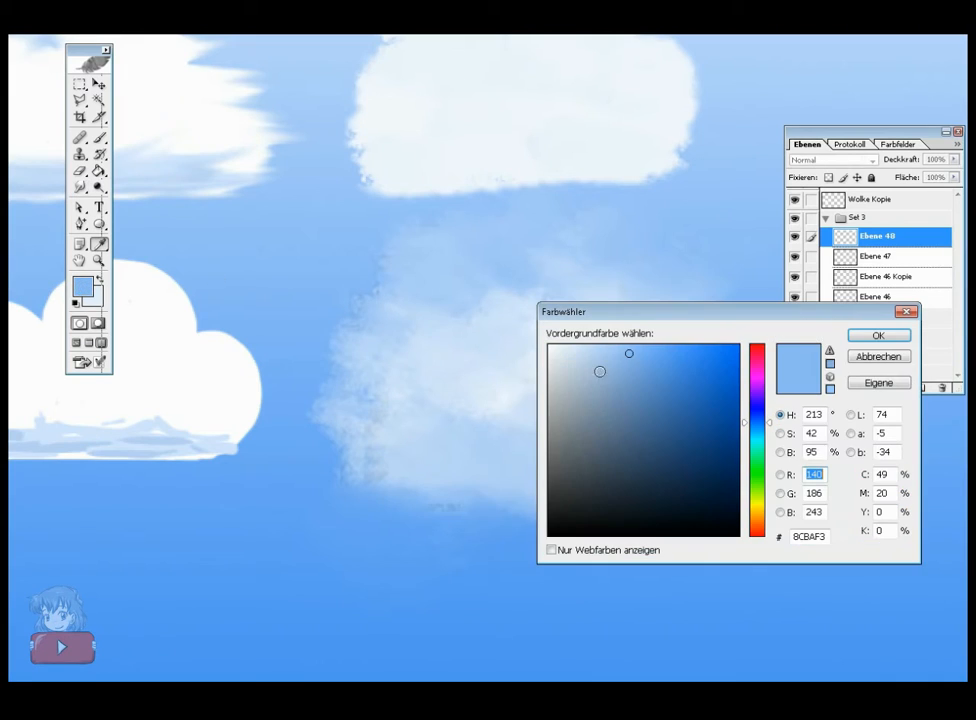
left_click_drag(599, 370, 527, 326)
left_click(865, 345)
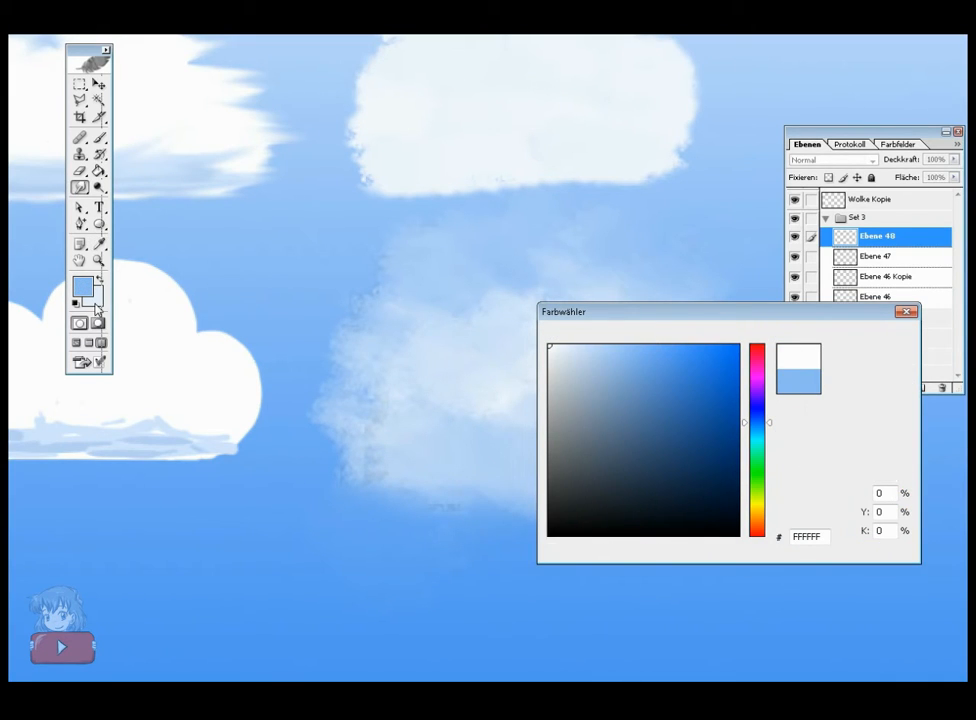
left_click(94, 300)
mouse_move(567, 350)
left_mouse_down()
mouse_move(566, 379)
mouse_move(523, 312)
left_mouse_up()
key("Return")
key("b")
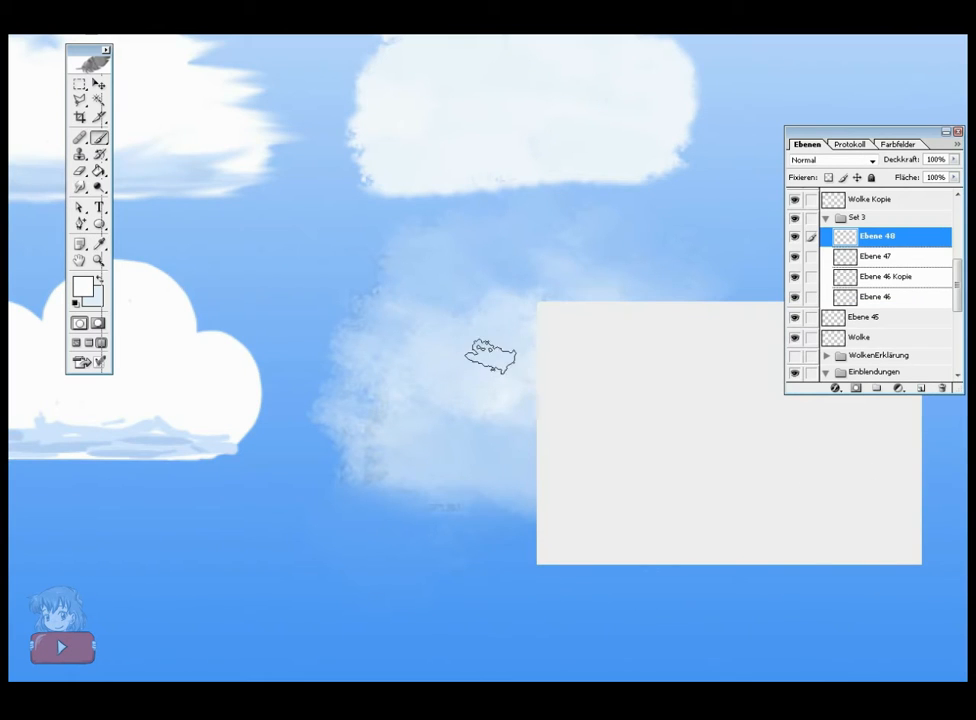
- Paint white highlights on the upper part of the fluffy cloud and smudge them into its texture
left_click_drag(446, 311, 450, 312)
mouse_move(503, 299)
left_mouse_down()
mouse_move(516, 314)
mouse_move(510, 308)
left_mouse_up()
left_click_drag(580, 302, 578, 326)
left_click_drag(636, 338, 650, 336)
mouse_move(487, 348)
left_mouse_down()
mouse_move(520, 332)
mouse_move(438, 293)
mouse_move(436, 322)
mouse_move(439, 314)
mouse_move(478, 330)
mouse_move(461, 263)
mouse_move(440, 258)
mouse_move(409, 309)
mouse_move(483, 316)
mouse_move(525, 283)
mouse_move(614, 310)
mouse_move(649, 337)
mouse_move(616, 337)
mouse_move(621, 310)
mouse_move(605, 275)
mouse_move(490, 345)
mouse_move(440, 352)
mouse_move(504, 348)
left_mouse_up()
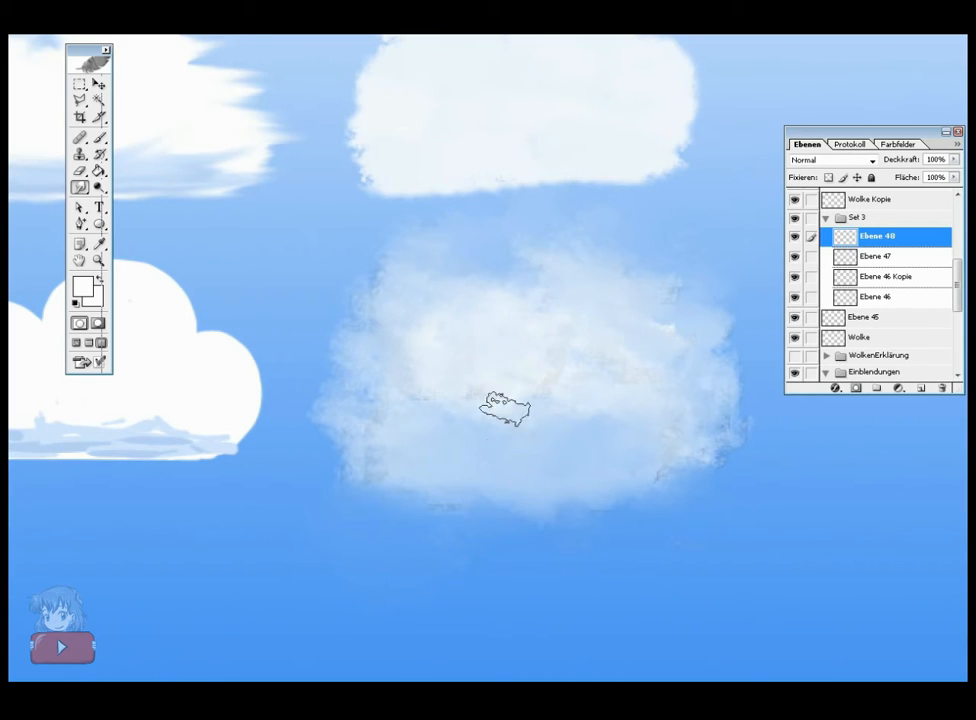
left_click_drag(476, 386, 556, 369)
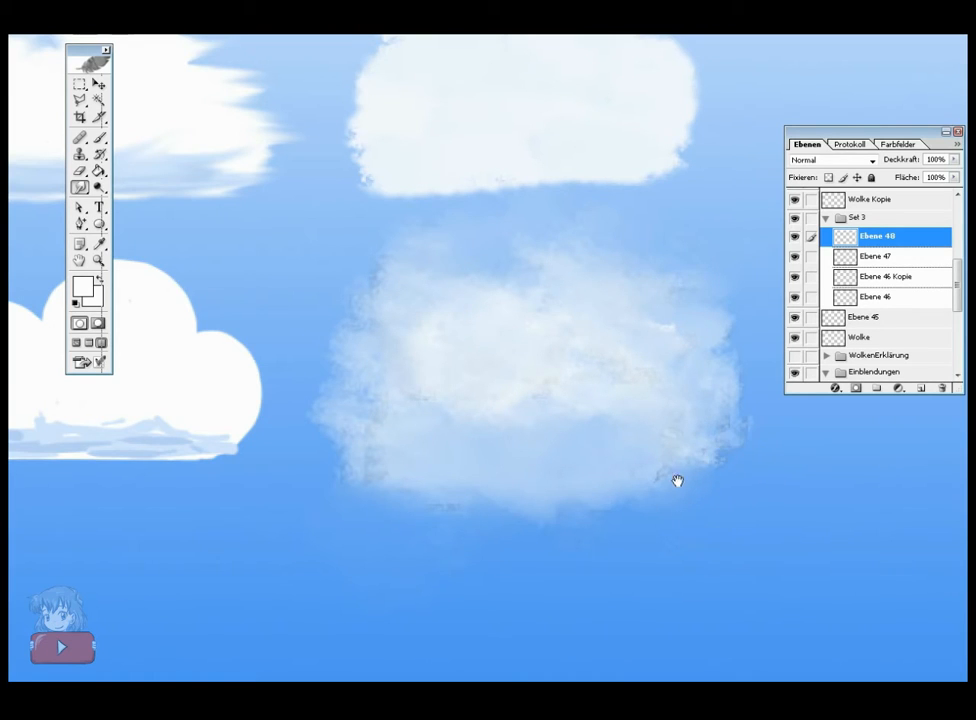
left_click_drag(678, 481, 651, 480)
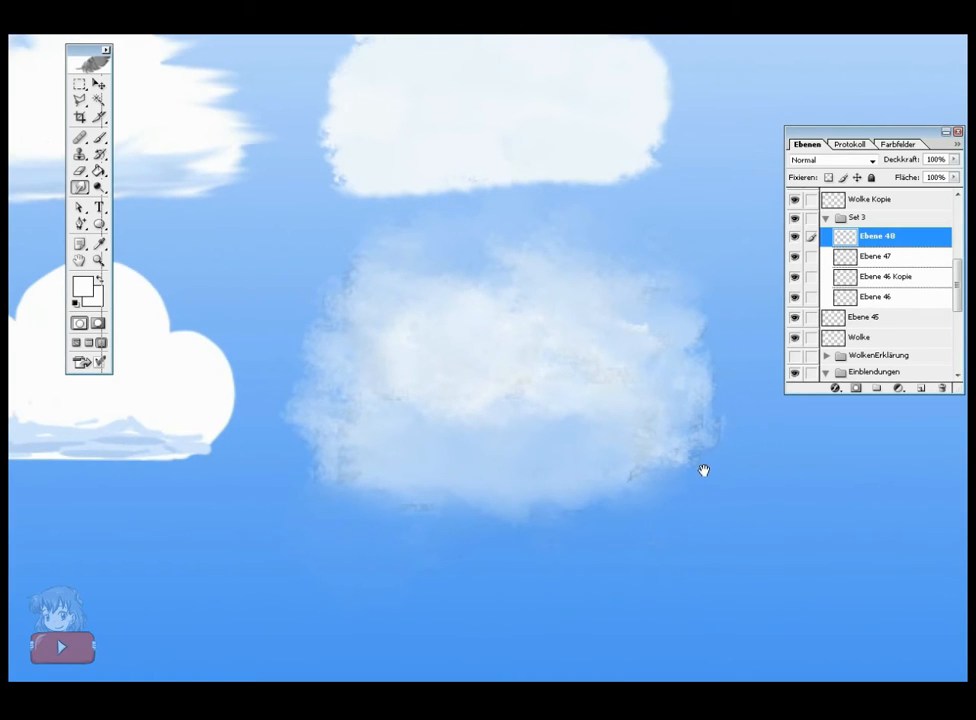
- Smudge the fluffy cloud's ragged lower edge on the layers Ebene 47 and Ebene 46 Kopie
left_click(885, 258)
left_click_drag(708, 426, 710, 454)
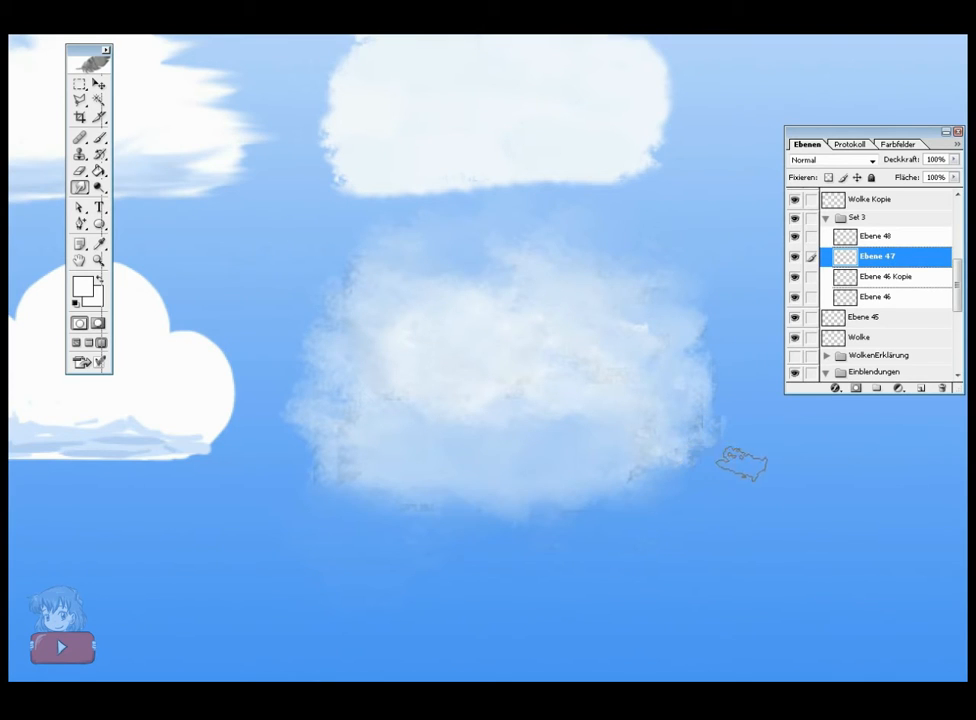
left_click(888, 277)
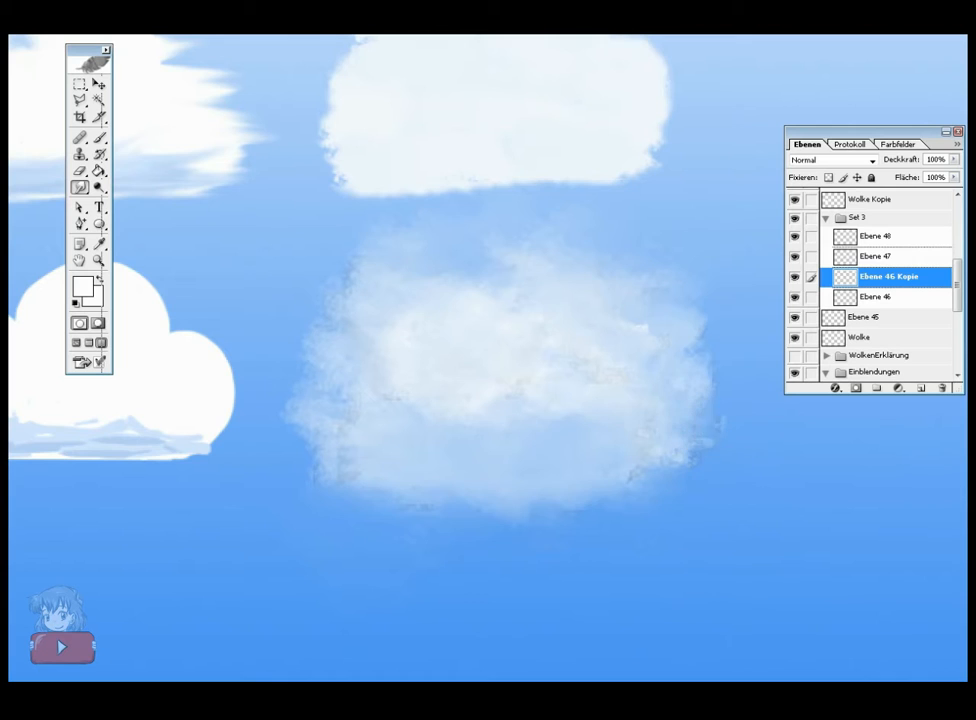
left_click_drag(688, 452, 765, 416)
left_click_drag(682, 465, 641, 478)
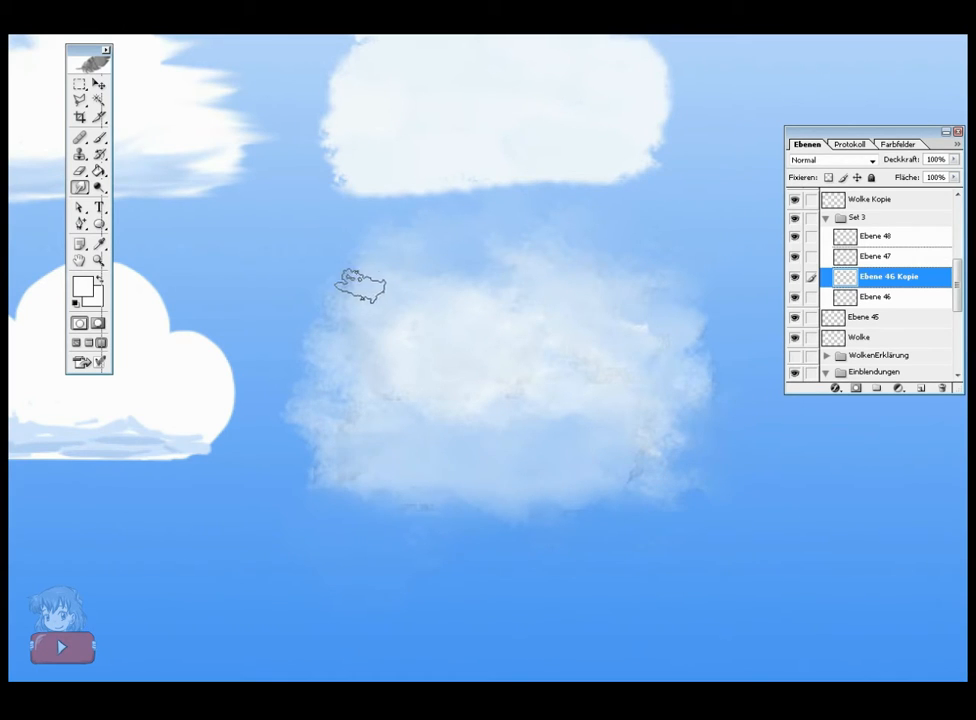
- Select the layer group Set 3 that holds the fluffy cloud and collapse it
key("ctrl+minus")
key("ctrl+minus")
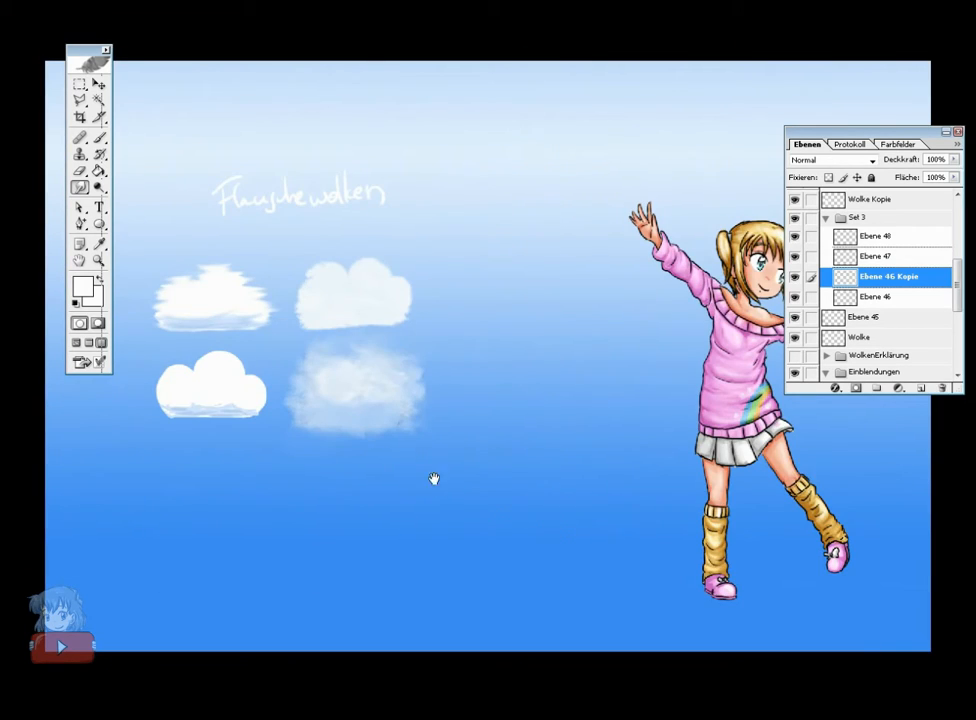
left_click_drag(433, 479, 638, 497)
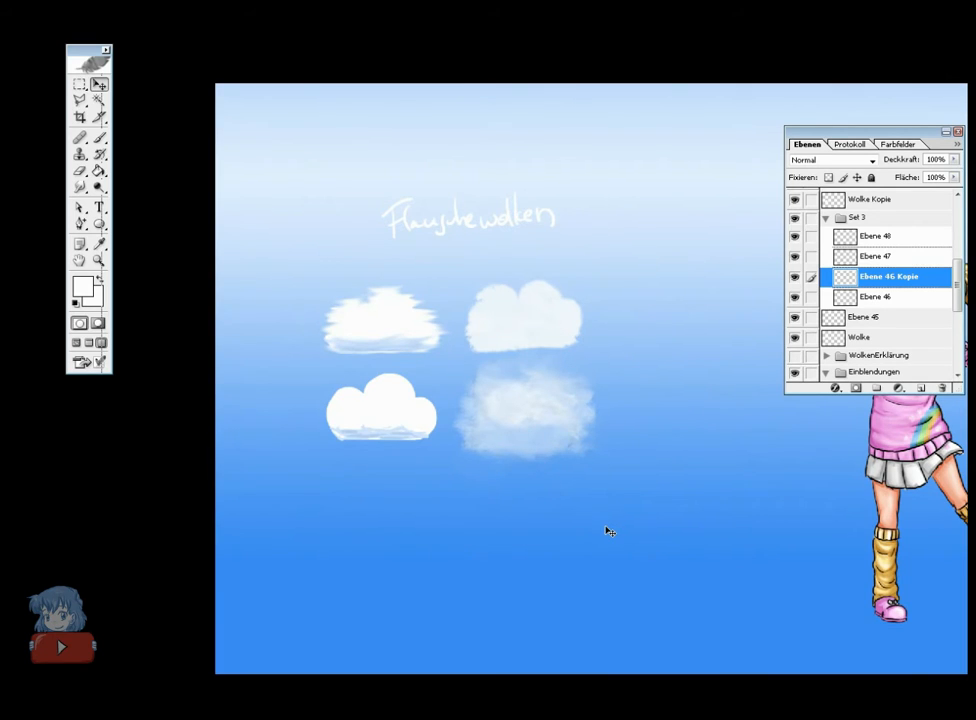
left_click(854, 219)
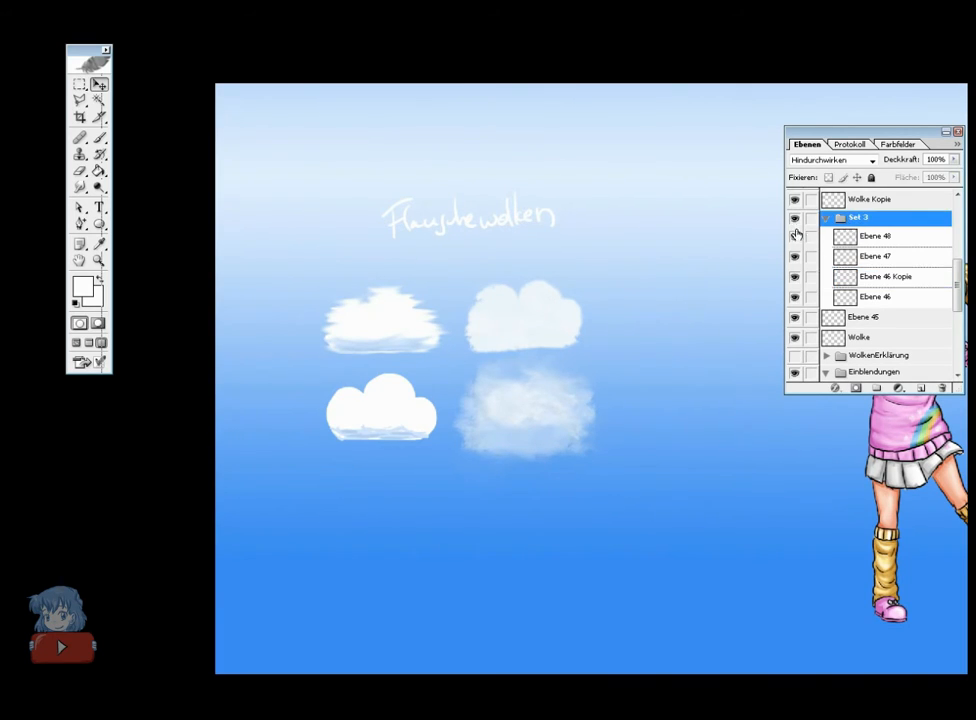
left_click(825, 217)
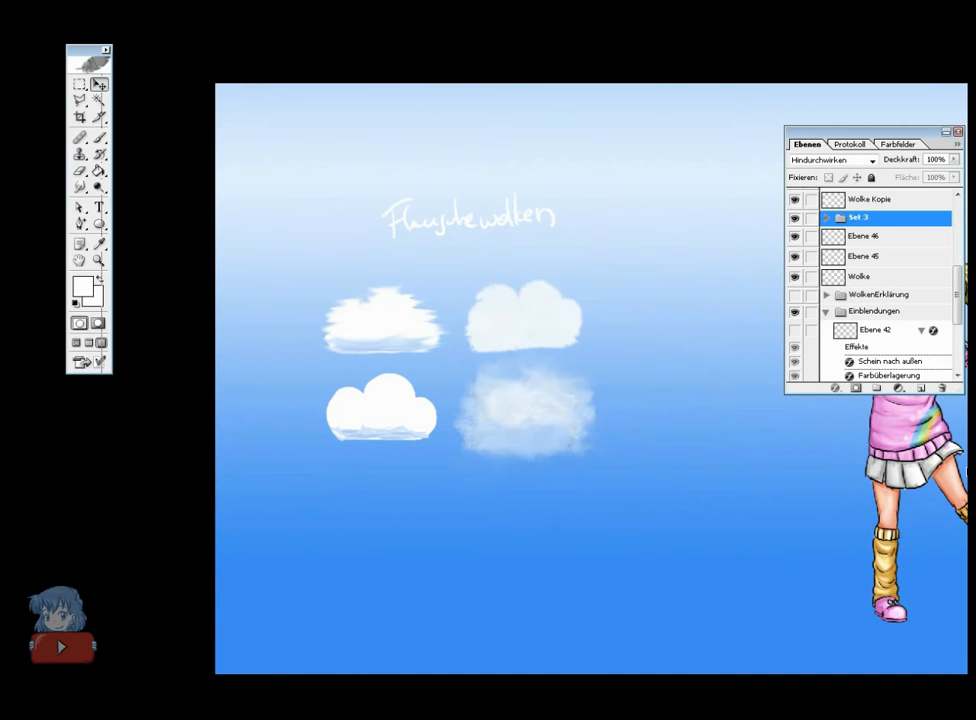
- Add a new layer above Set 3, paint a small round white cloud below the examples and smudge its edge
key("ctrl+plus")
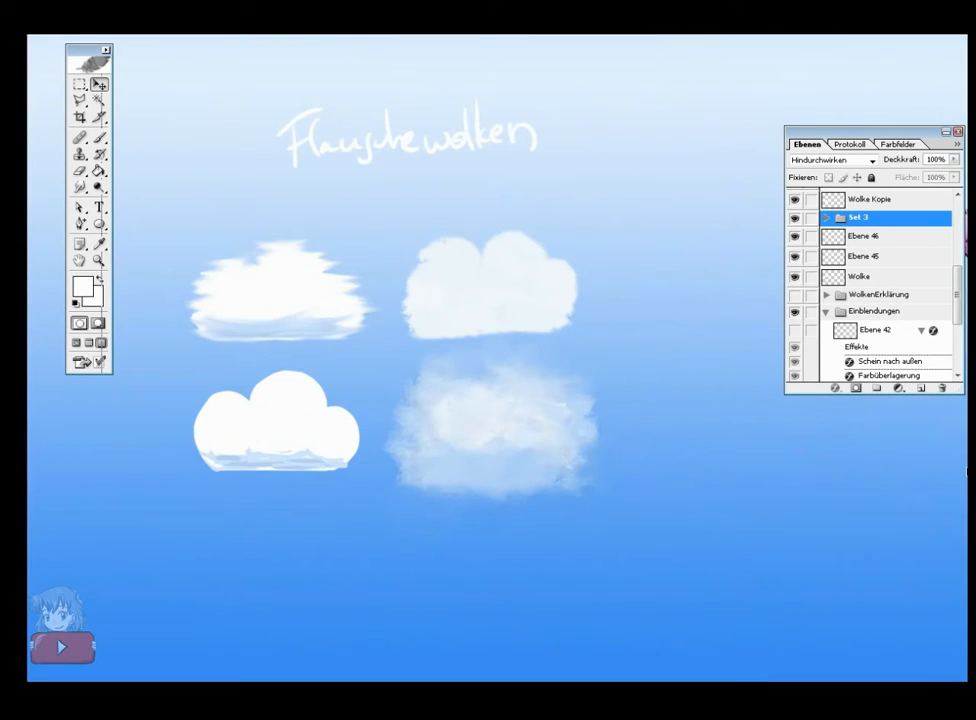
left_click_drag(783, 568, 725, 518)
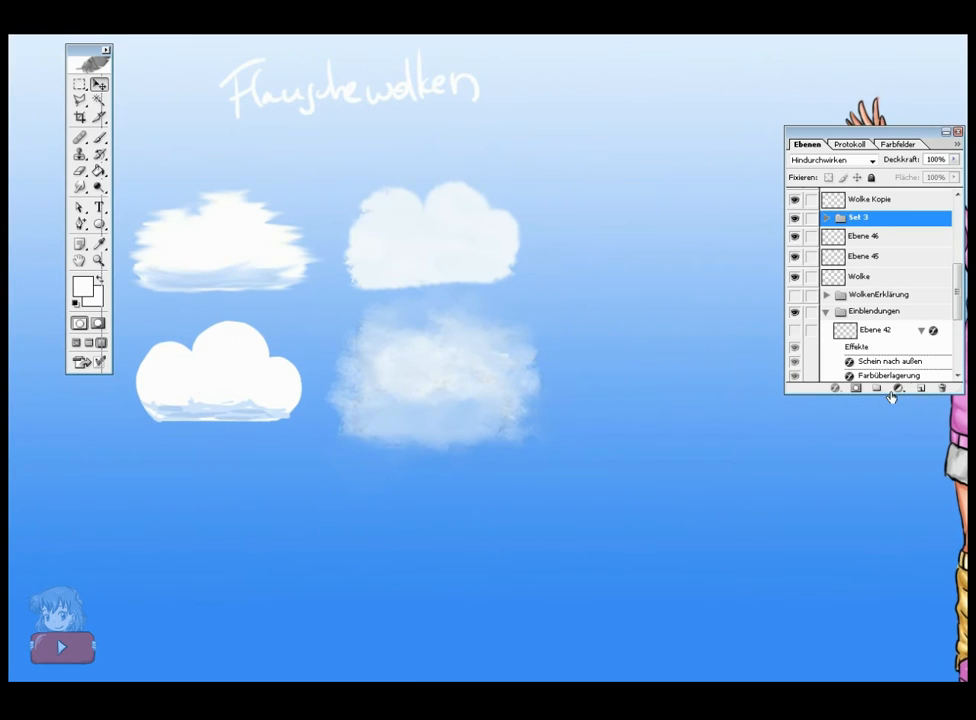
key("ctrl+shift+alt+n")
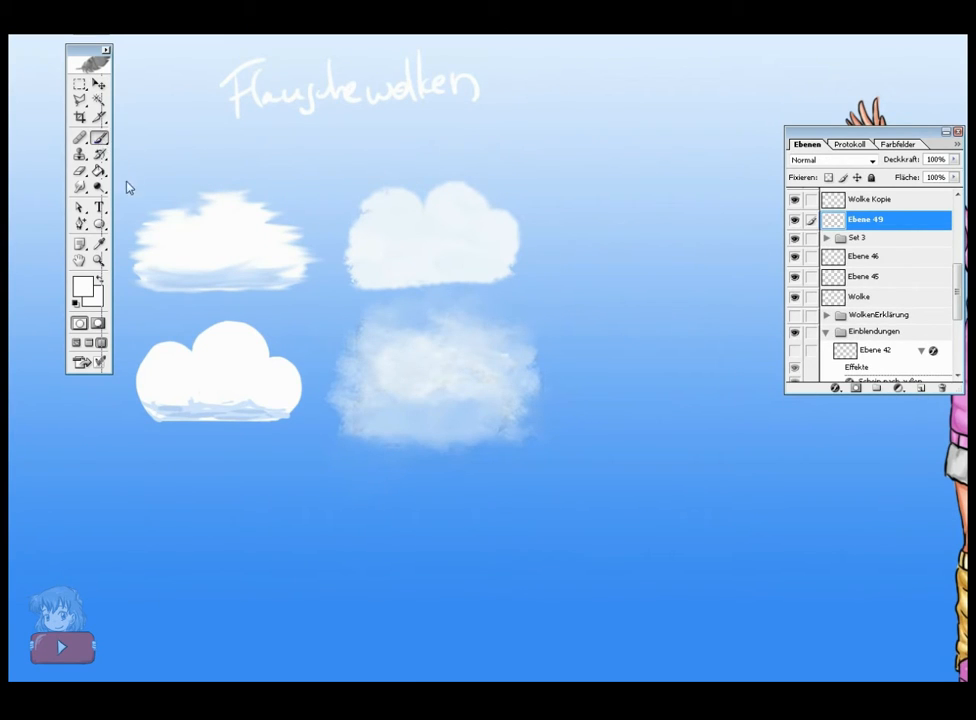
left_click_drag(305, 372, 285, 307)
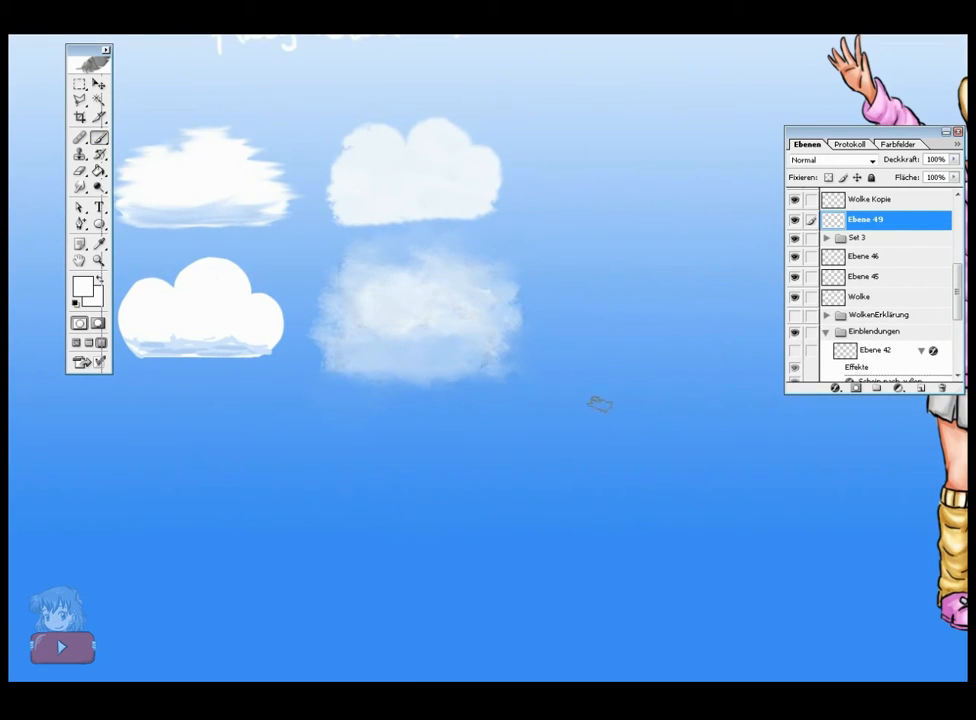
left_click(600, 400)
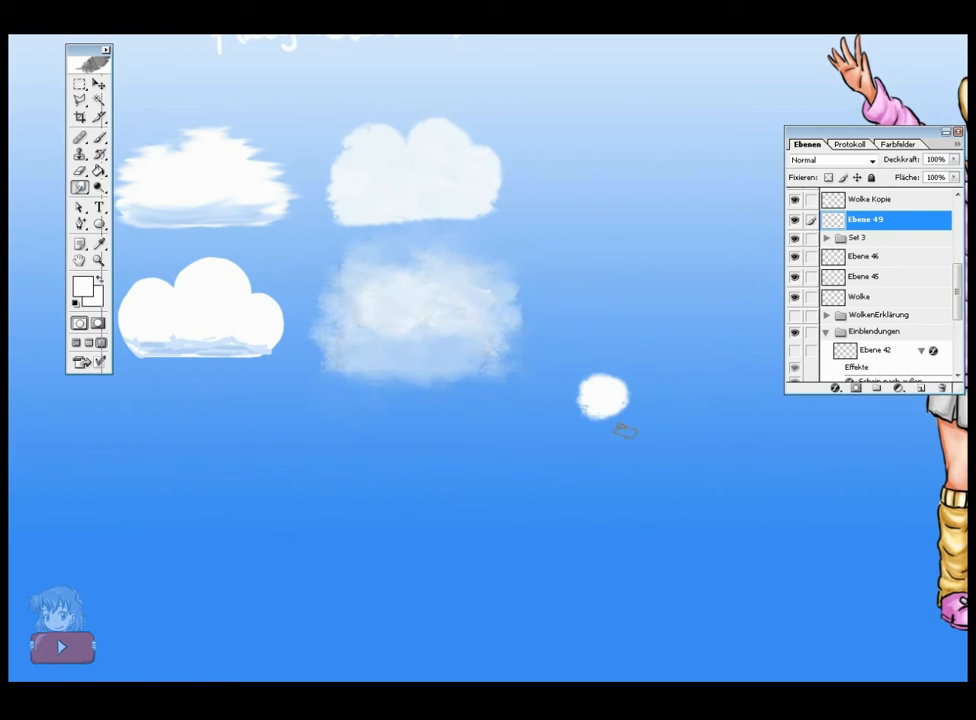
mouse_move(587, 374)
left_mouse_down()
mouse_move(611, 415)
mouse_move(580, 418)
left_mouse_up()
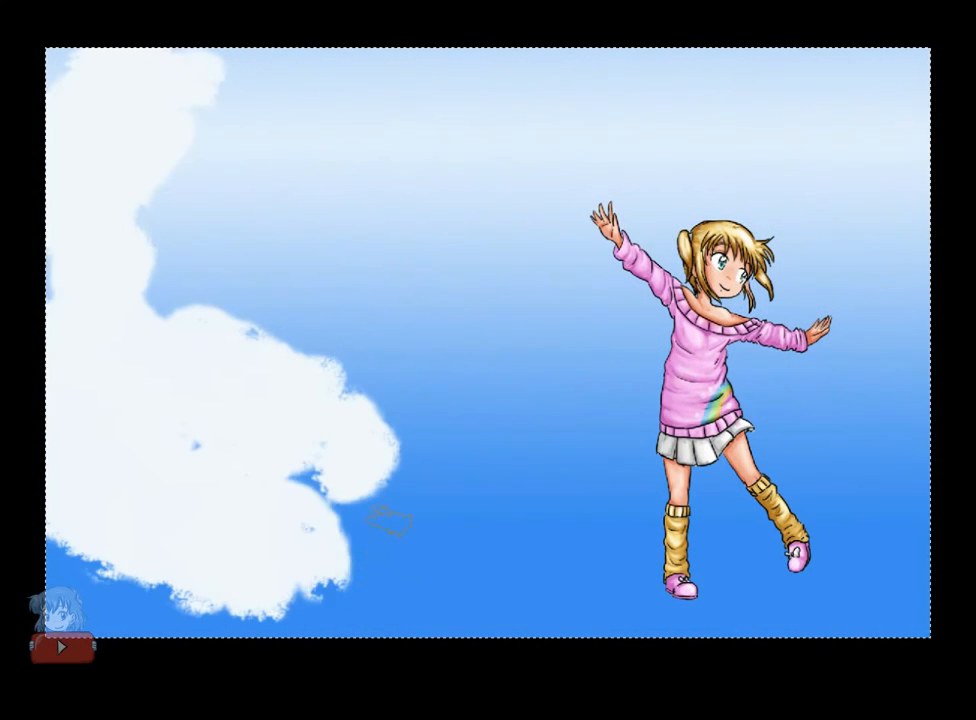
- Paint the white base clouds along the picture's upper corners, its right side and under the girl's feet
left_click_drag(550, 560, 500, 590)
left_click_drag(200, 130, 270, 80)
left_click_drag(840, 60, 915, 185)
left_click_drag(920, 400, 540, 550)
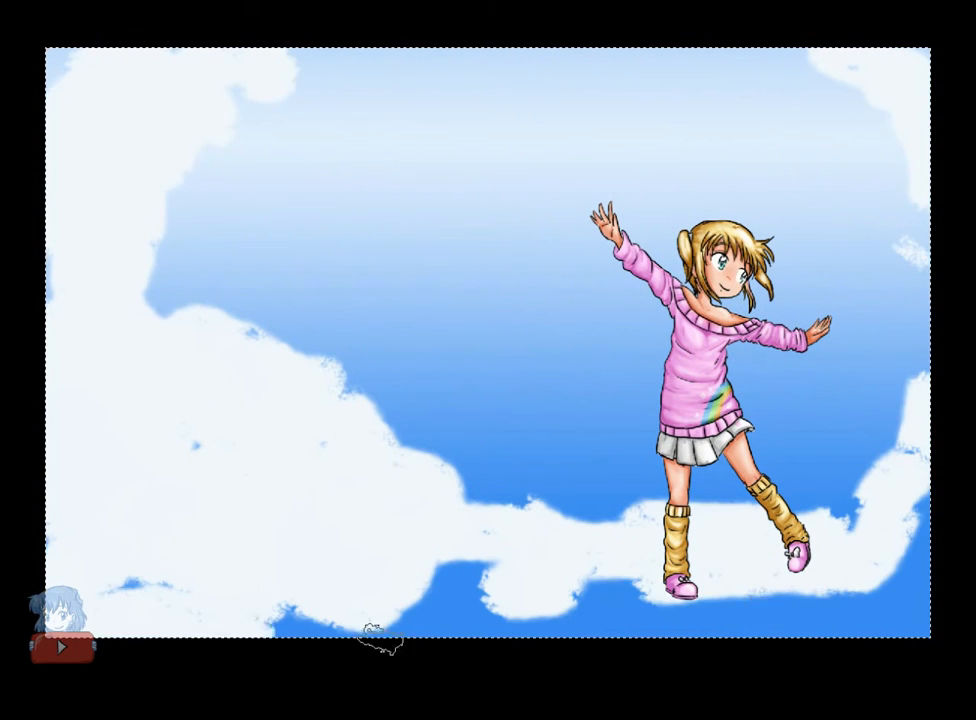
left_click_drag(381, 625, 544, 580)
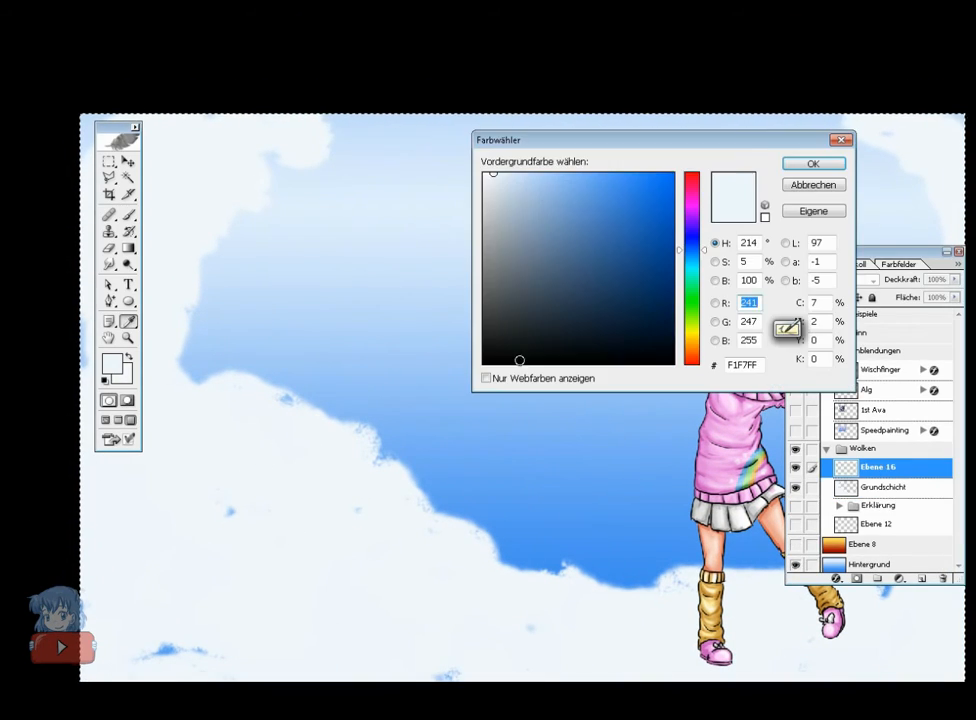
- Sample a sky blue as the foreground colour and paint shadow areas over the left cloud on Ebene 16
left_click(428, 386)
left_click(428, 386)
left_click(813, 163)
mouse_move(320, 410)
left_mouse_down()
mouse_move(360, 386)
mouse_move(468, 524)
left_mouse_up()
left_click_drag(235, 235, 237, 195)
mouse_move(255, 140)
left_mouse_down()
mouse_move(280, 120)
mouse_move(322, 416)
mouse_move(436, 569)
mouse_move(545, 560)
left_mouse_up()
- Pick a very pale blue foreground colour, add a layer directly above Grundschicht and hide Grundschicht
key("F5")
key("F5")
key("Delete")
left_click(880, 487)
key("Delete")
left_click(112, 364)
left_click(507, 178)
left_click(813, 163)
left_click(922, 579)
left_click(796, 507)
- Paint pale blue-white cloud areas around the shadows along the picture's left side and upper-left corner
mouse_move(255, 228)
left_mouse_down()
mouse_move(415, 415)
mouse_move(660, 600)
left_mouse_up()
left_click_drag(203, 340, 235, 535)
left_click_drag(225, 580, 605, 605)
mouse_move(205, 315)
left_mouse_down()
mouse_move(211, 207)
mouse_move(327, 76)
mouse_move(450, 52)
left_mouse_up()
left_click_drag(355, 288, 429, 414)
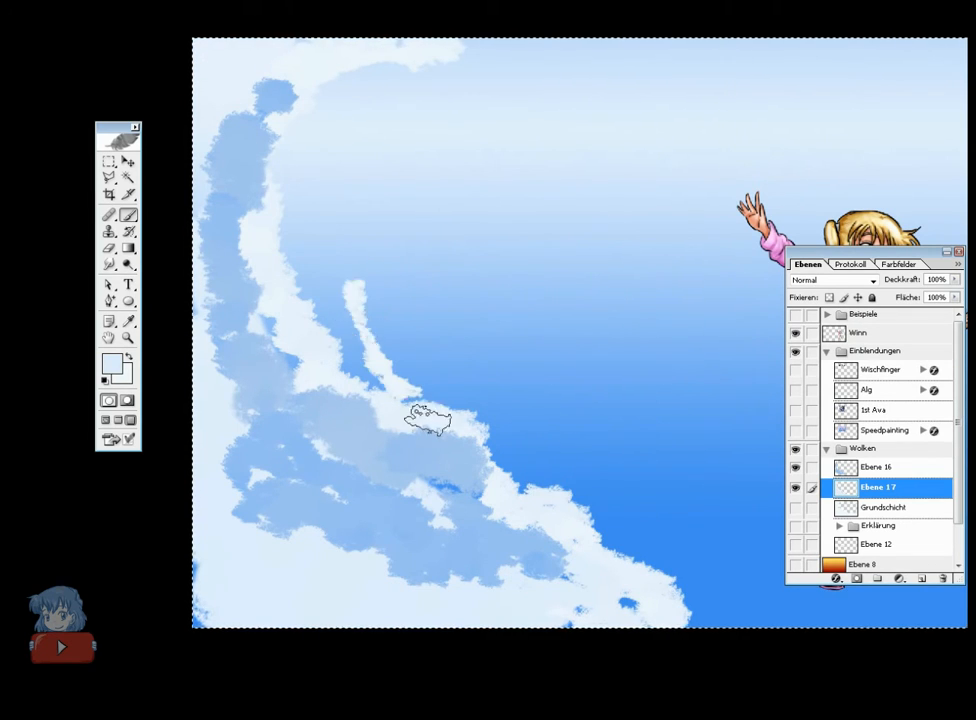
- Extend the pale blue-white cloud bank across the lower part of the picture, behind the girl's legs
left_click_drag(433, 355, 468, 430)
left_click_drag(570, 560, 376, 532)
left_click_drag(600, 400, 320, 487)
left_click_drag(240, 660, 575, 560)
left_click_drag(560, 610, 595, 680)
mouse_move(485, 553)
left_mouse_down()
mouse_move(603, 464)
mouse_move(692, 475)
left_mouse_up()
mouse_move(250, 450)
left_mouse_down()
mouse_move(392, 538)
mouse_move(760, 460)
left_mouse_up()
- Paint thin curved wisps and small loose clouds into the open sky between the left cloud and the girl
left_click(796, 390)
left_click(796, 390)
left_click_drag(300, 300, 403, 406)
left_click_drag(270, 370, 318, 468)
left_click_drag(304, 238, 279, 346)
left_click_drag(519, 185, 424, 268)
left_click_drag(540, 360, 438, 328)
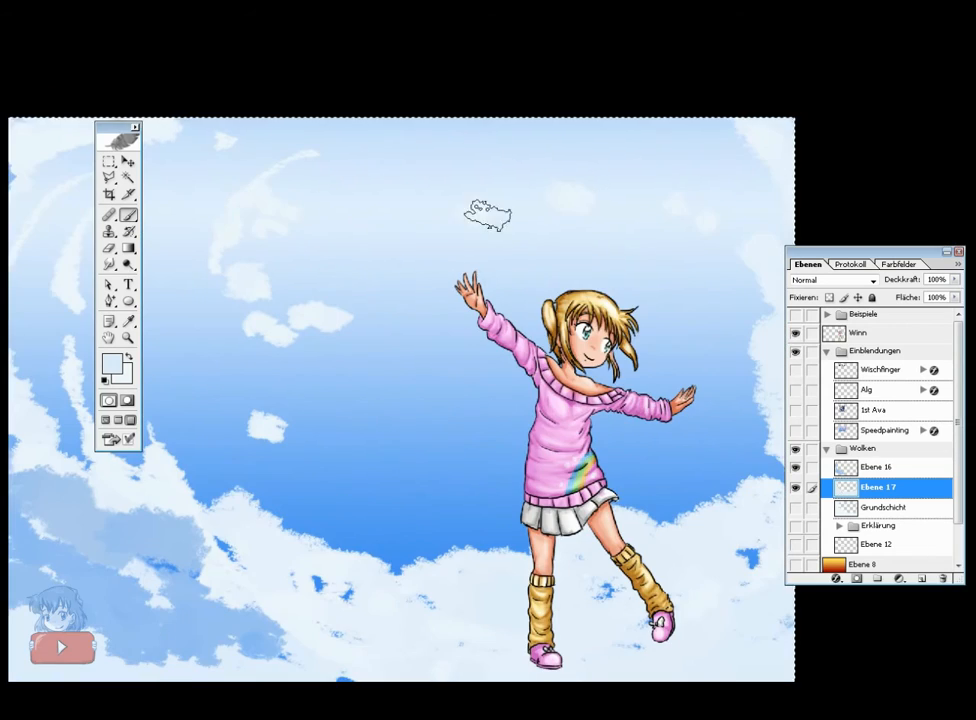
- Blend the upper-left cloud edges on Ebene 17 softly into the sky with the Smudge tool
left_click(109, 264)
right_click(403, 228)
key("Escape")
key("F5")
key("F5")
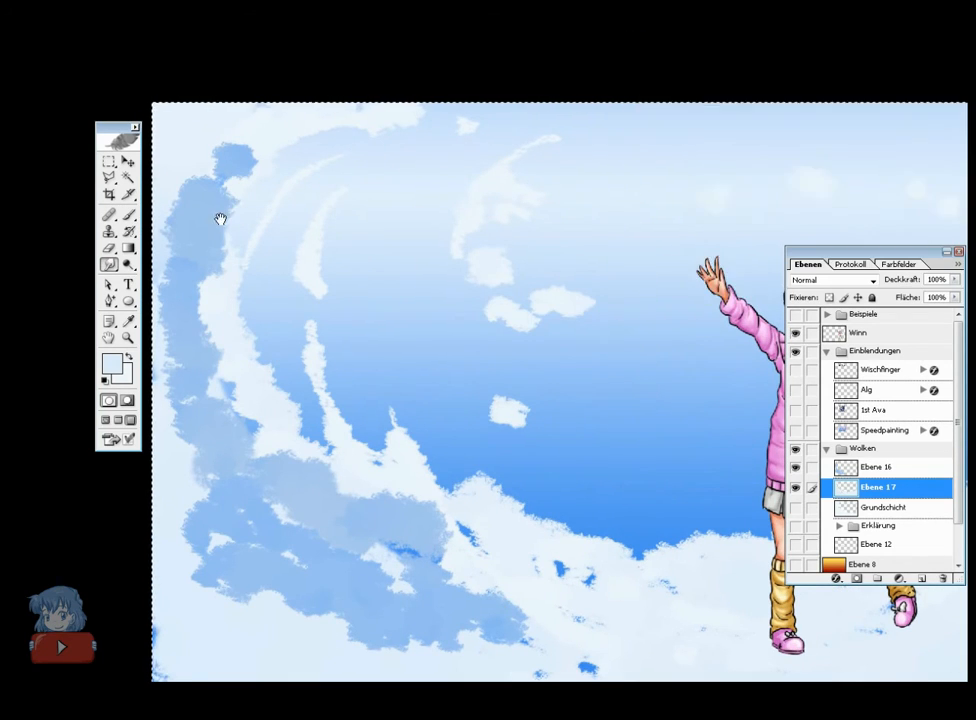
mouse_move(218, 218)
left_mouse_down()
mouse_move(350, 207)
mouse_move(351, 307)
mouse_move(403, 174)
left_mouse_up()
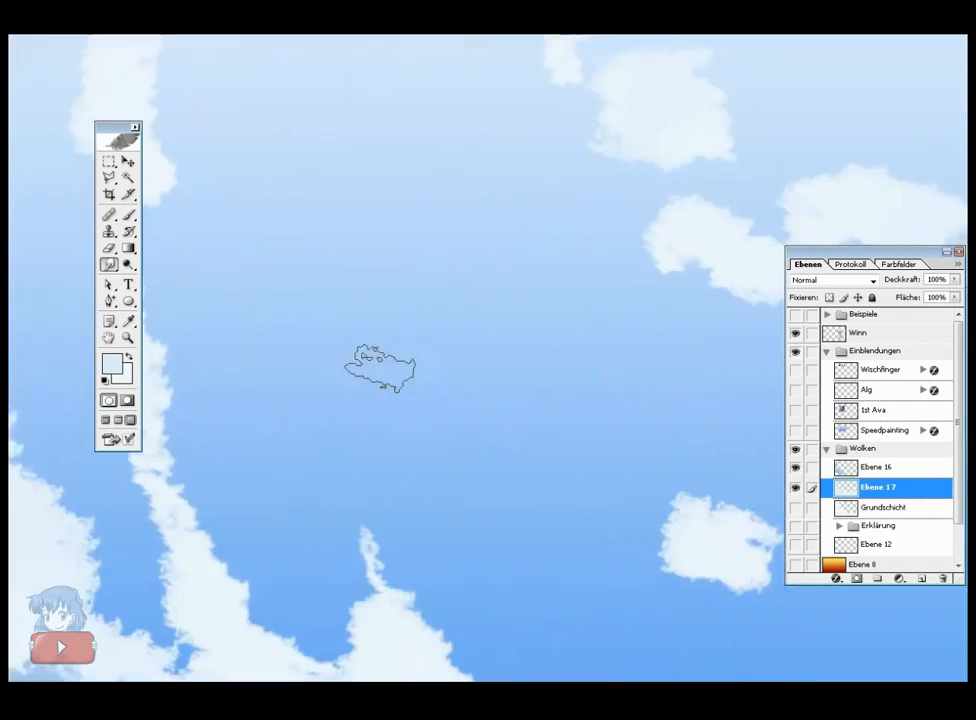
left_click_drag(380, 370, 457, 386)
key("ctrl+minus")
key("ctrl+minus")
left_click_drag(613, 86, 403, 224)
key("ctrl+plus")
key("ctrl+plus")
left_click_drag(281, 56, 437, 293)
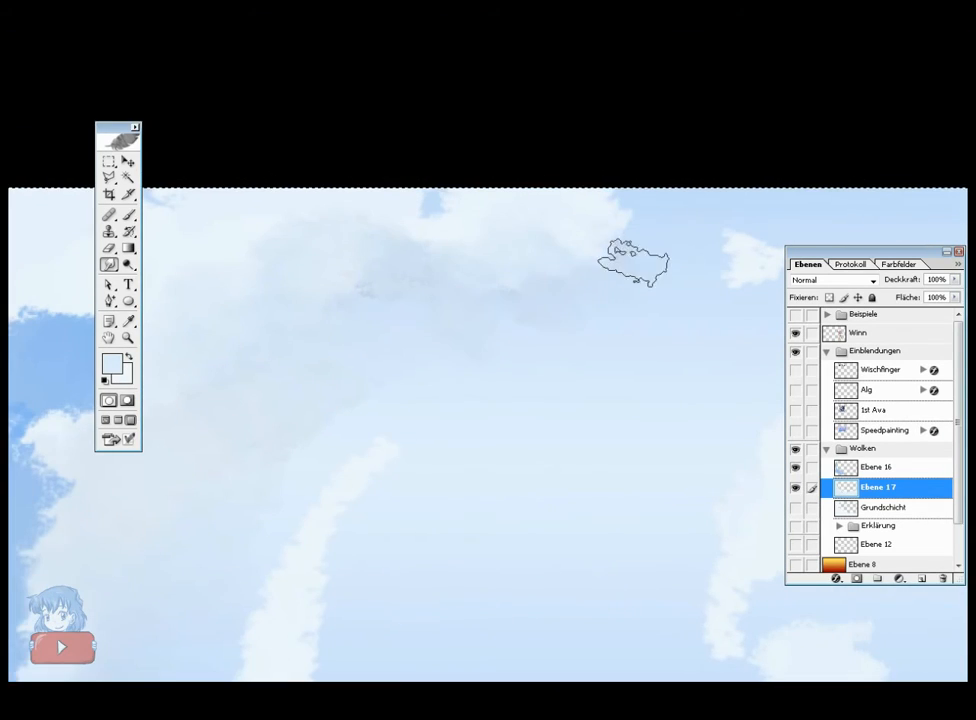
- Smudge the left cloud's inner edge and the nearby wisps on Ebene 17 down to the lower cloud bank
key("ctrl+minus")
key("ctrl+minus")
key("ctrl+minus")
left_click_drag(364, 330, 380, 195)
mouse_move(378, 400)
left_mouse_down()
mouse_move(451, 475)
mouse_move(438, 379)
left_mouse_up()
left_click_drag(500, 470, 414, 401)
mouse_move(420, 410)
left_mouse_down()
mouse_move(499, 501)
mouse_move(537, 470)
left_mouse_up()
mouse_move(537, 440)
left_mouse_down()
mouse_move(415, 424)
mouse_move(335, 327)
left_mouse_up()
left_click_drag(325, 418, 285, 410)
left_click_drag(420, 538, 435, 556)
left_click_drag(495, 427, 560, 425)
- Smudge the upper edge of the lower cloud bank, the right-hand clouds and the long left wisps
right_click(464, 243)
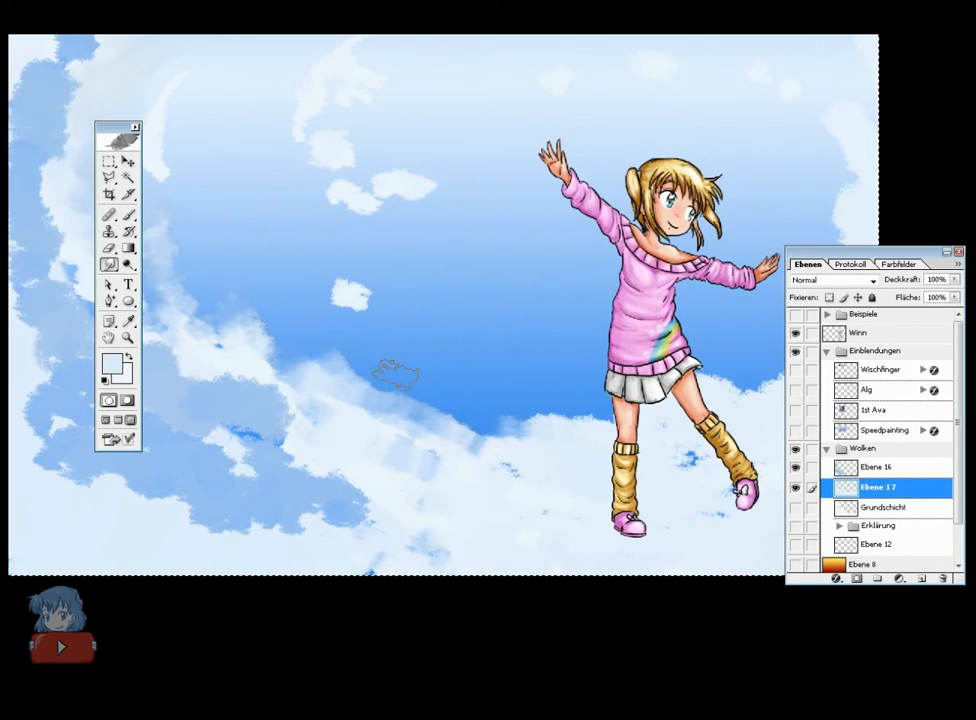
left_click_drag(394, 370, 430, 420)
mouse_move(440, 410)
left_mouse_down()
mouse_move(505, 445)
mouse_move(405, 398)
left_mouse_up()
left_click_drag(425, 398, 500, 385)
mouse_move(590, 365)
left_mouse_down()
mouse_move(645, 350)
mouse_move(710, 350)
left_mouse_up()
mouse_move(722, 116)
left_mouse_down()
mouse_move(689, 268)
mouse_move(690, 335)
left_mouse_up()
mouse_move(698, 425)
left_mouse_down()
mouse_move(678, 375)
mouse_move(698, 432)
left_mouse_up()
left_click_drag(682, 122, 695, 215)
left_click_drag(446, 635, 497, 560)
left_click_drag(440, 530, 805, 628)
left_click_drag(412, 315, 440, 231)
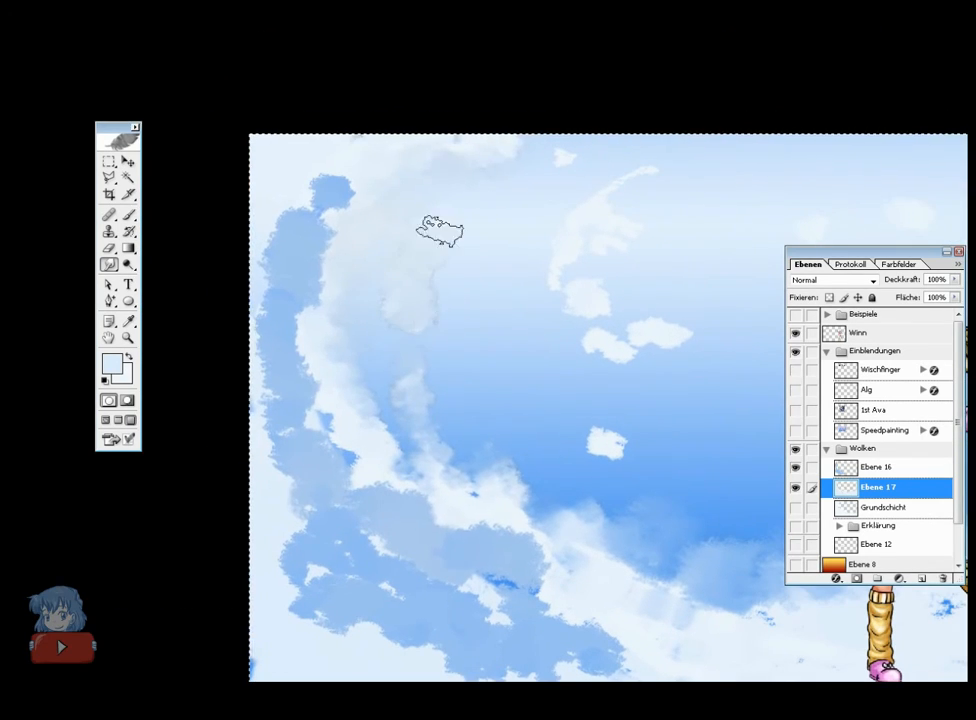
- Adjust the smudge brush and soften the small loose clouds in the middle of the sky
right_click(416, 369)
left_click_drag(500, 398, 483, 396)
mouse_move(651, 351)
left_mouse_down()
mouse_move(651, 324)
mouse_move(634, 316)
mouse_move(588, 235)
mouse_move(627, 255)
mouse_move(606, 308)
left_mouse_up()
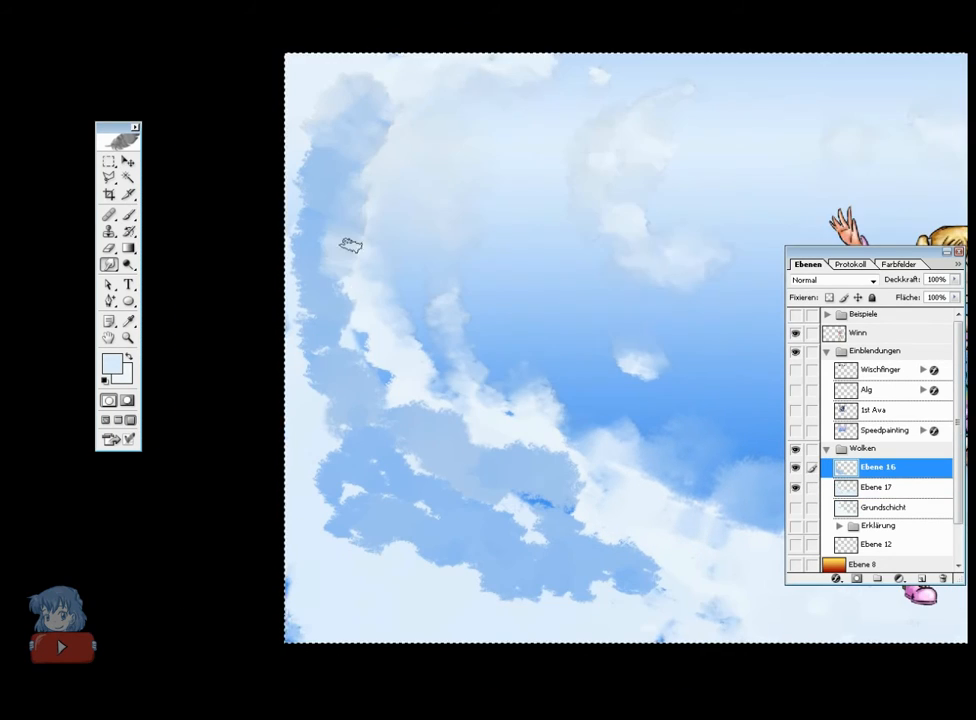
- Set the foreground colour to a medium blue and smudge the lower-left cloud's shadows on Ebene 16 with an adjusted brush
left_click(112, 364)
key("Return")
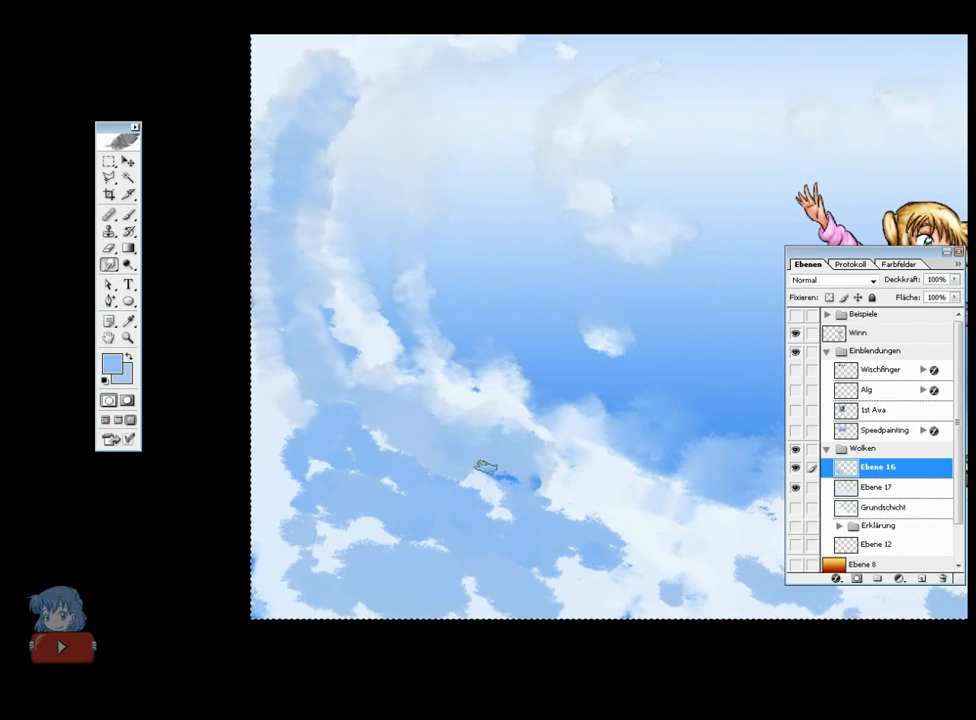
right_click(568, 197)
left_click(636, 214)
key("Return")
mouse_move(378, 522)
left_mouse_down()
mouse_move(330, 515)
mouse_move(300, 490)
left_mouse_up()
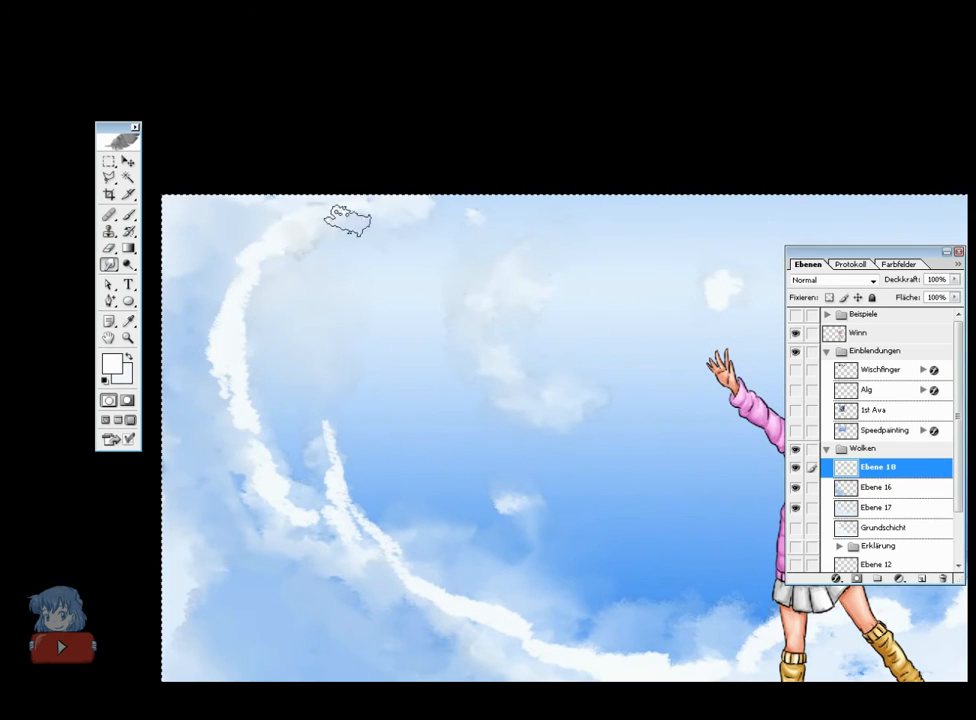
- Smudge the white highlight strokes on Ebene 18 into the clouds and toggle that layer's visibility to compare
left_click_drag(347, 220, 318, 285)
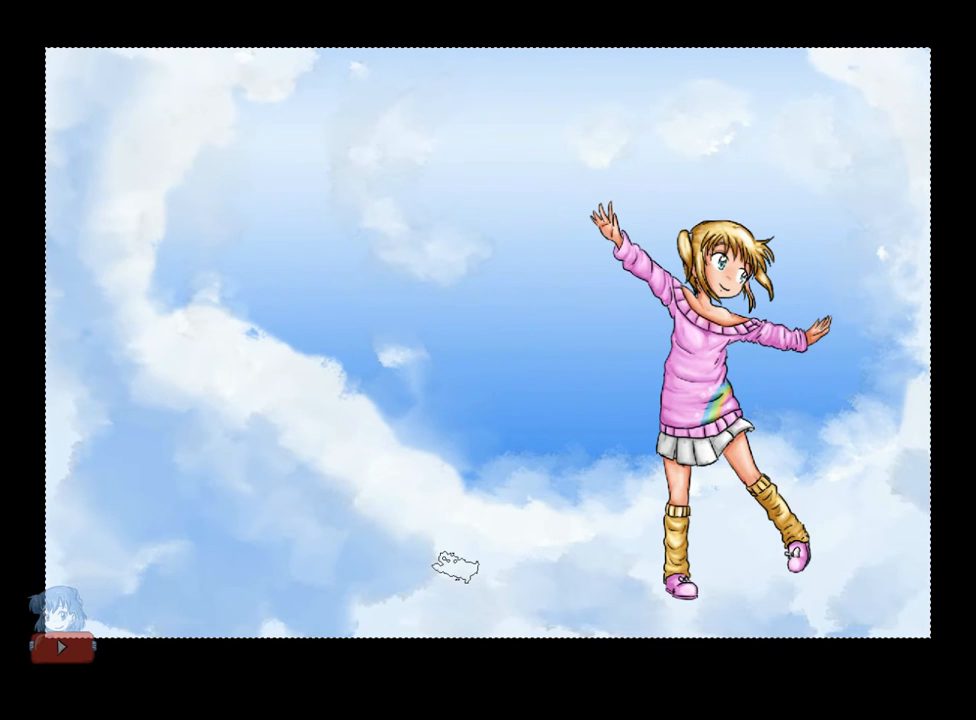
key("Tab")
left_click(796, 467)
left_click(796, 467)
- Smudge the left cloud's hard edges on Grundschicht into the sky and clear the selection
left_click(885, 527)
left_click_drag(350, 405, 318, 380)
left_click_drag(207, 305, 283, 392)
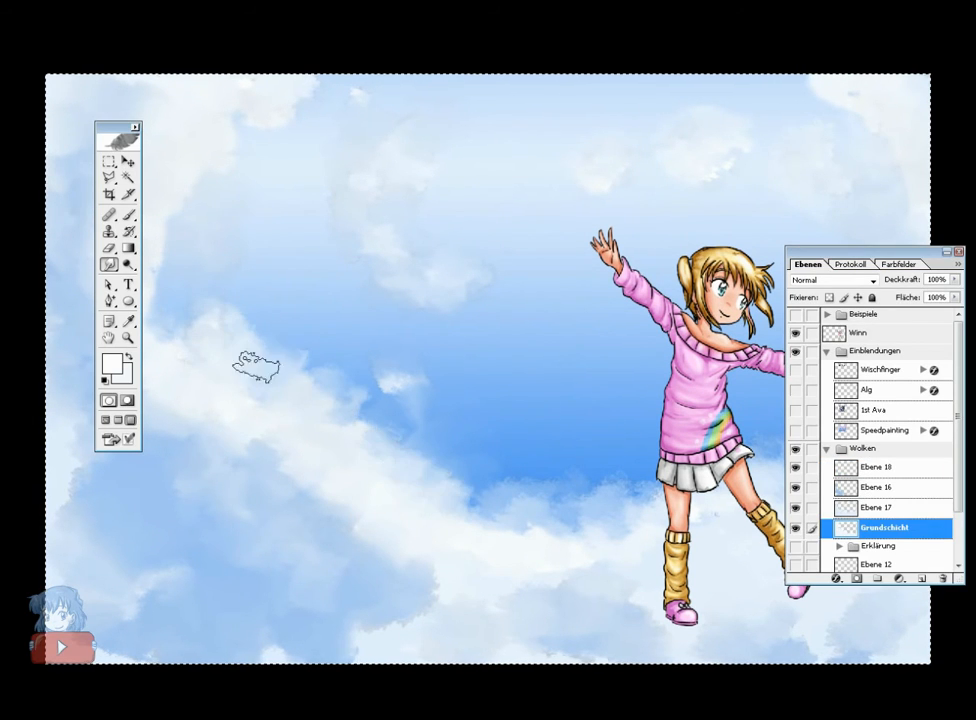
right_click(390, 241)
key("Return")
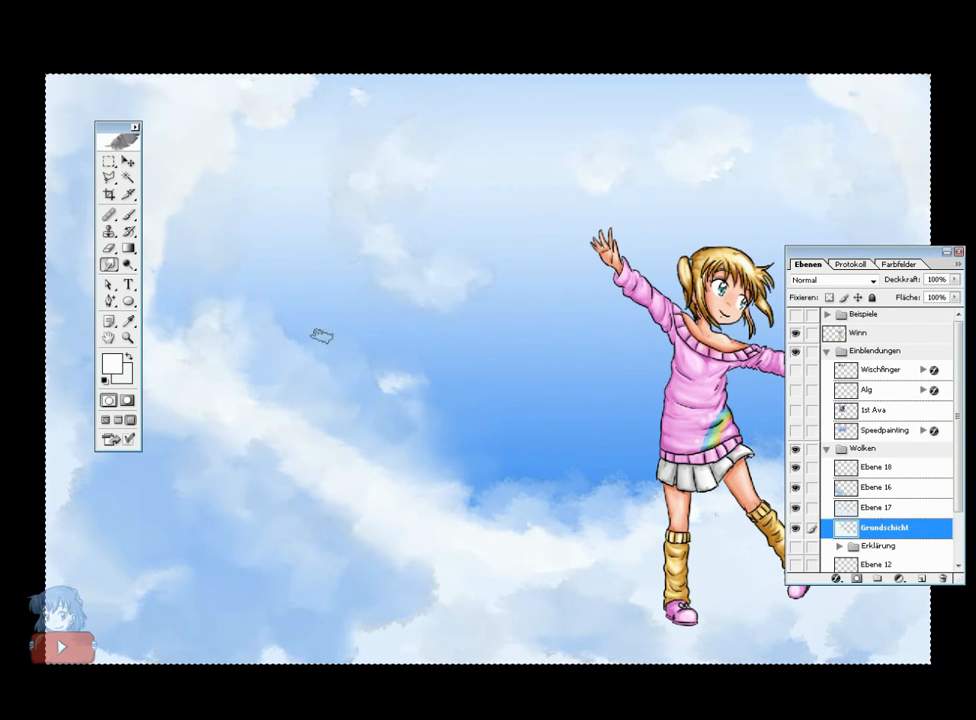
key("Tab")
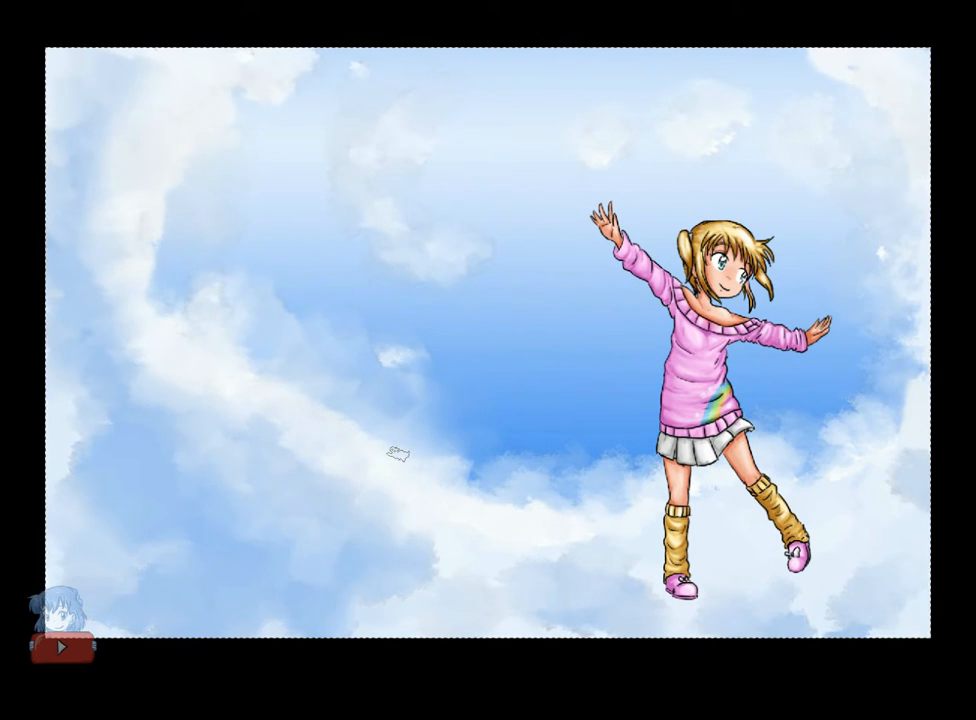
key("ctrl+d")
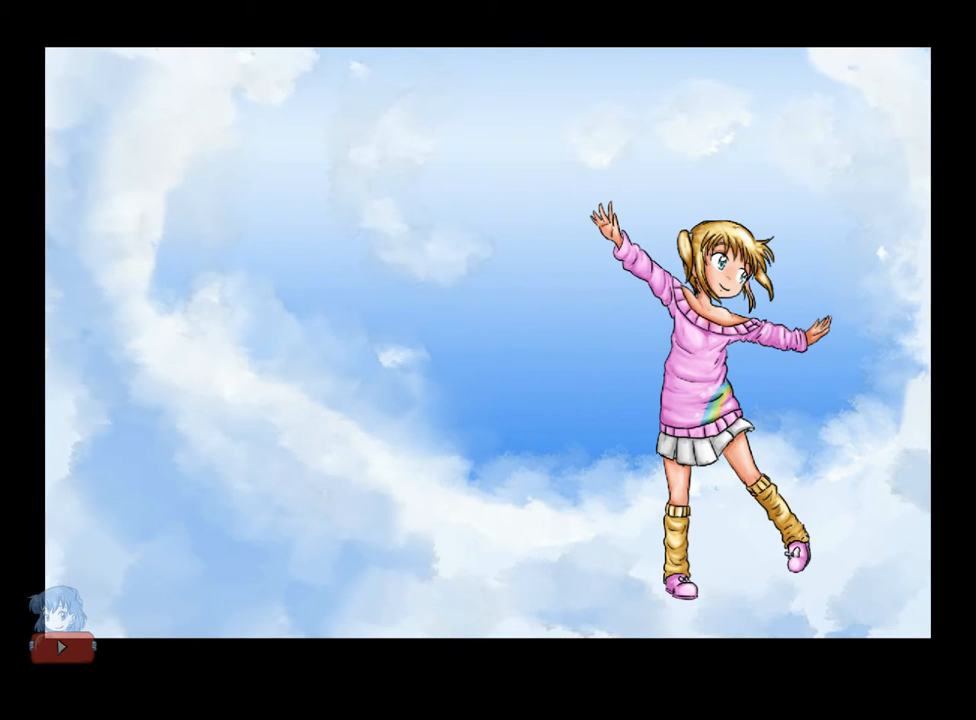